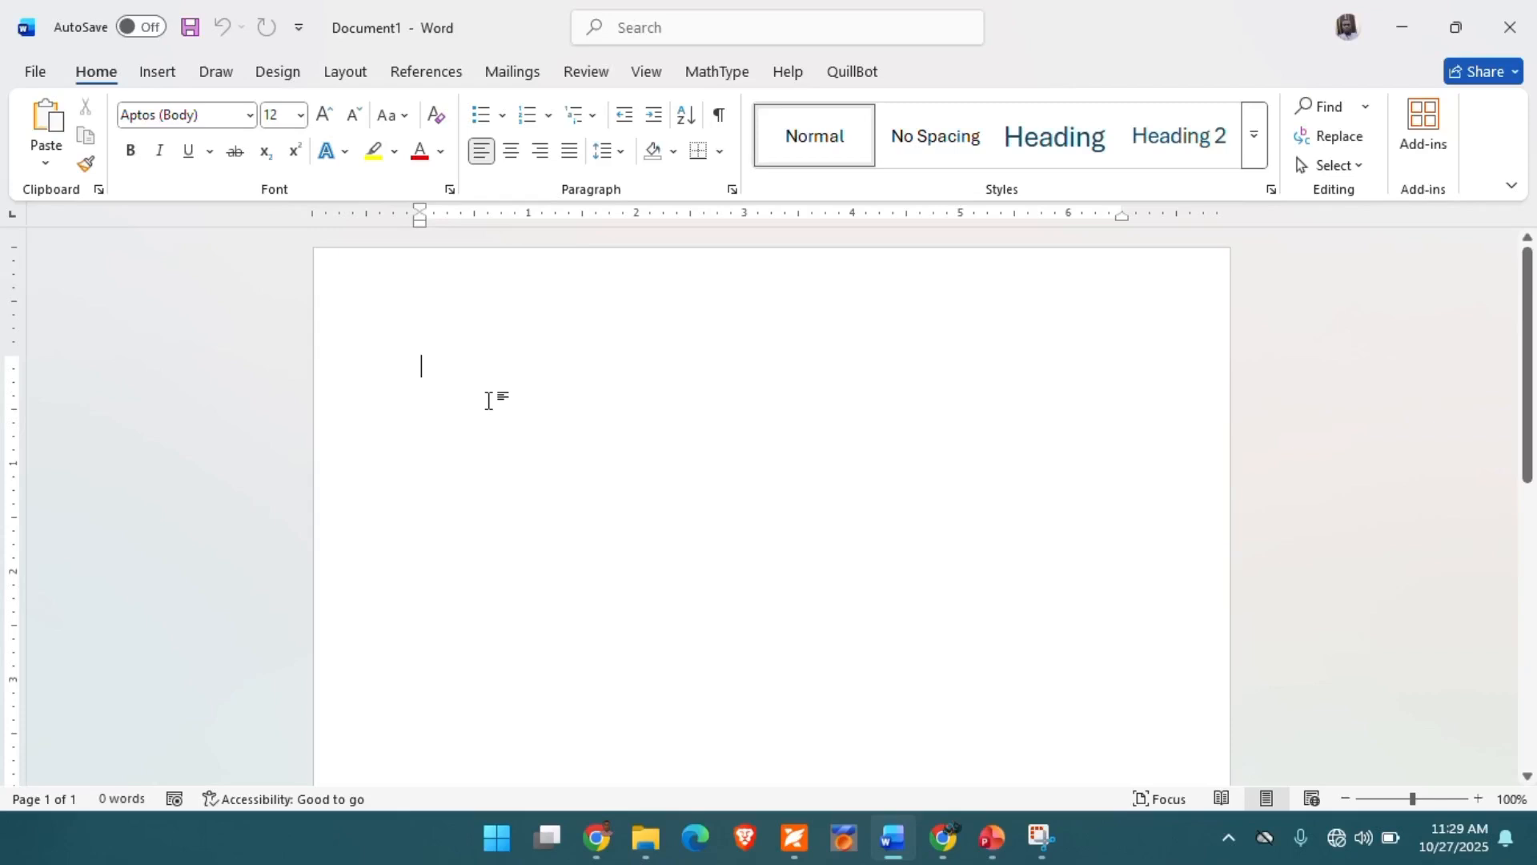
- Enter the sentence "The boy is here and not ready to leave here" at the start of the blank document
type("The boy is here and not ready to leave")
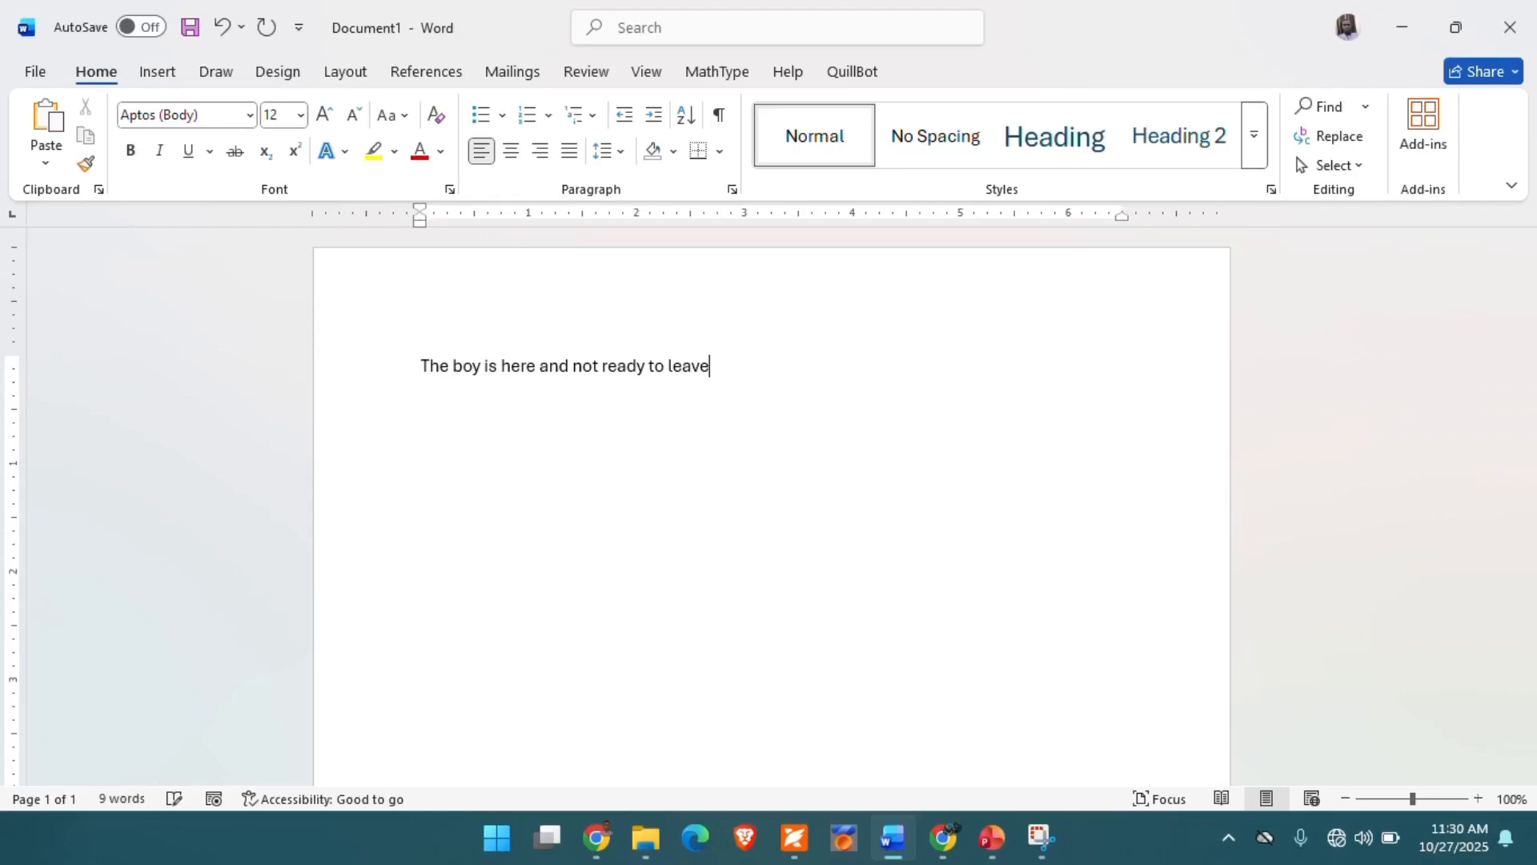
type("t")
key("BackSpace")
type("here")
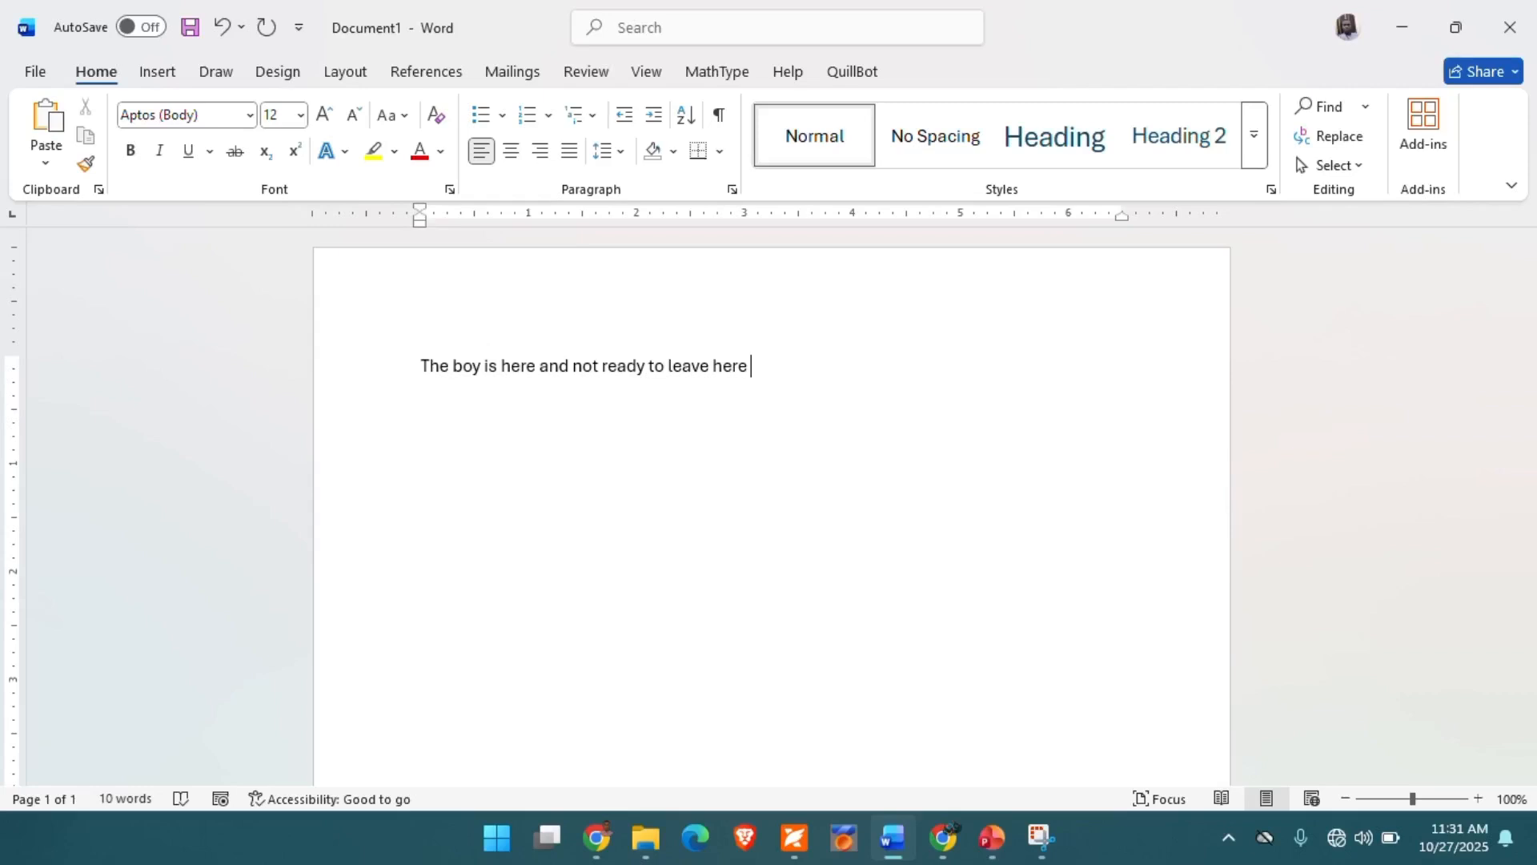
- Add a second line reading "The boy is here" and insert the word "that" before "is"
key("Return")
type("the boy")
type("is here")
key("Left")
key("Left")
type("that")
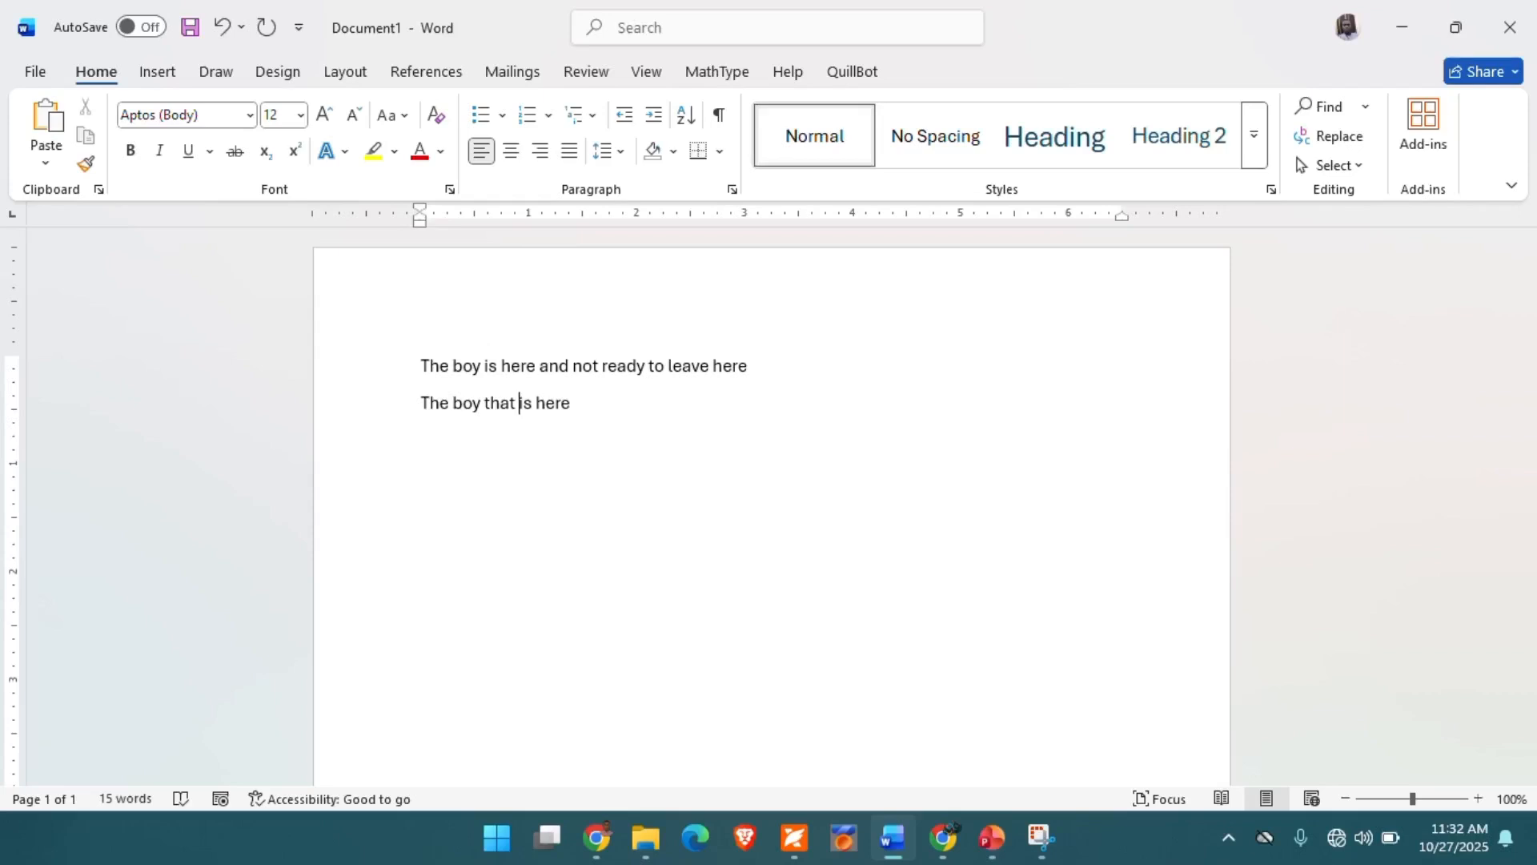
- Append the word "and" to the end of the second line
key("Right")
key("Right")
key("Right")
key("Right")
key("Right")
key("Right")
key("Right")
type("and")
- Write "Ctrl+left" as a third line below "The boy that is here and"
key("Up")
type("Ctrl+")
type("left")
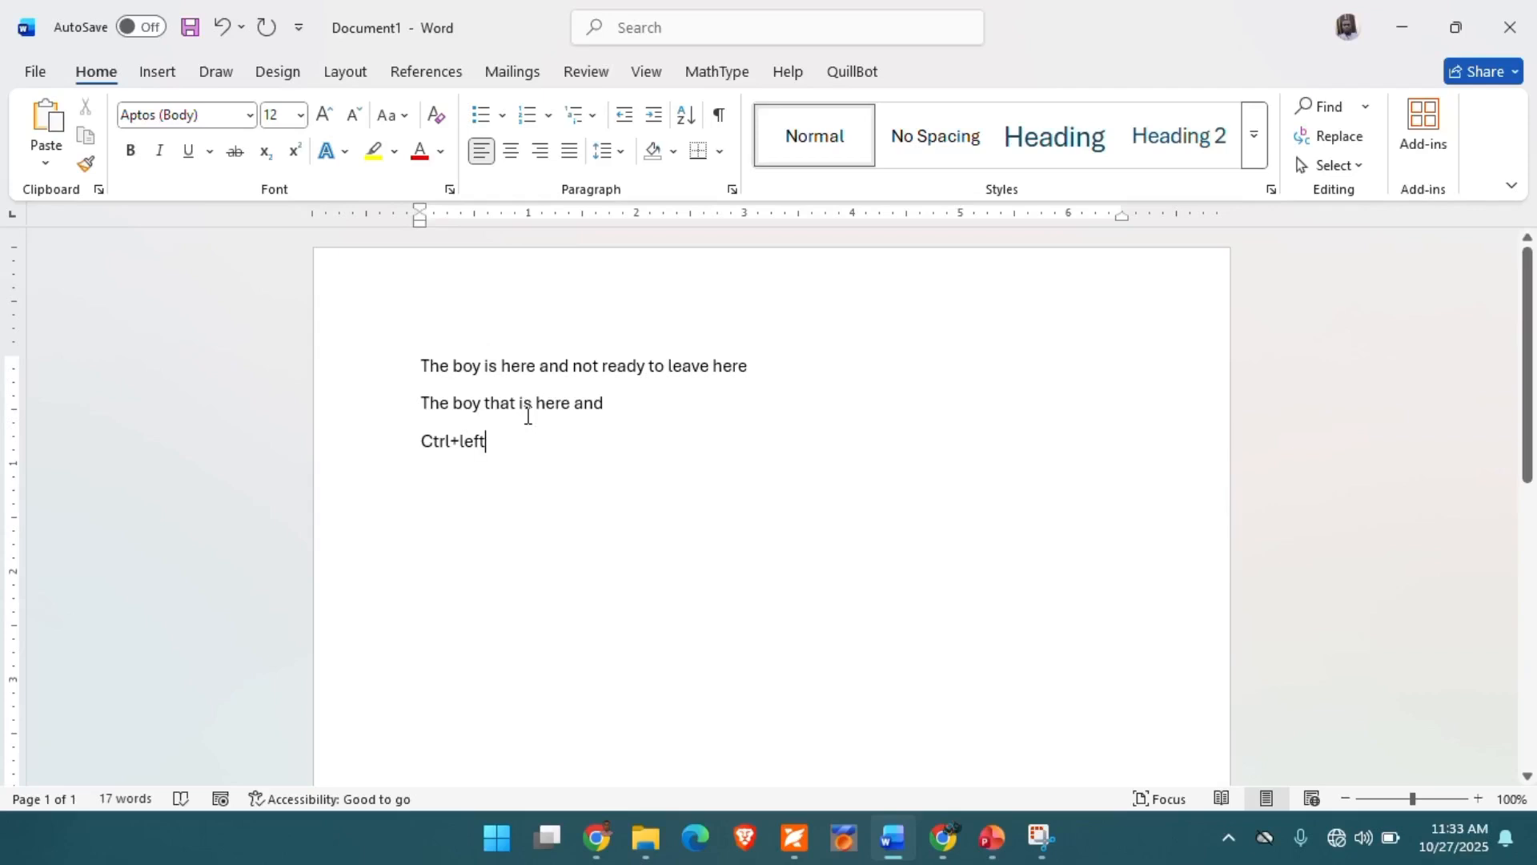
- Add a fourth line reading "Ctrl+right" below the "Ctrl+left" line
key("Return")
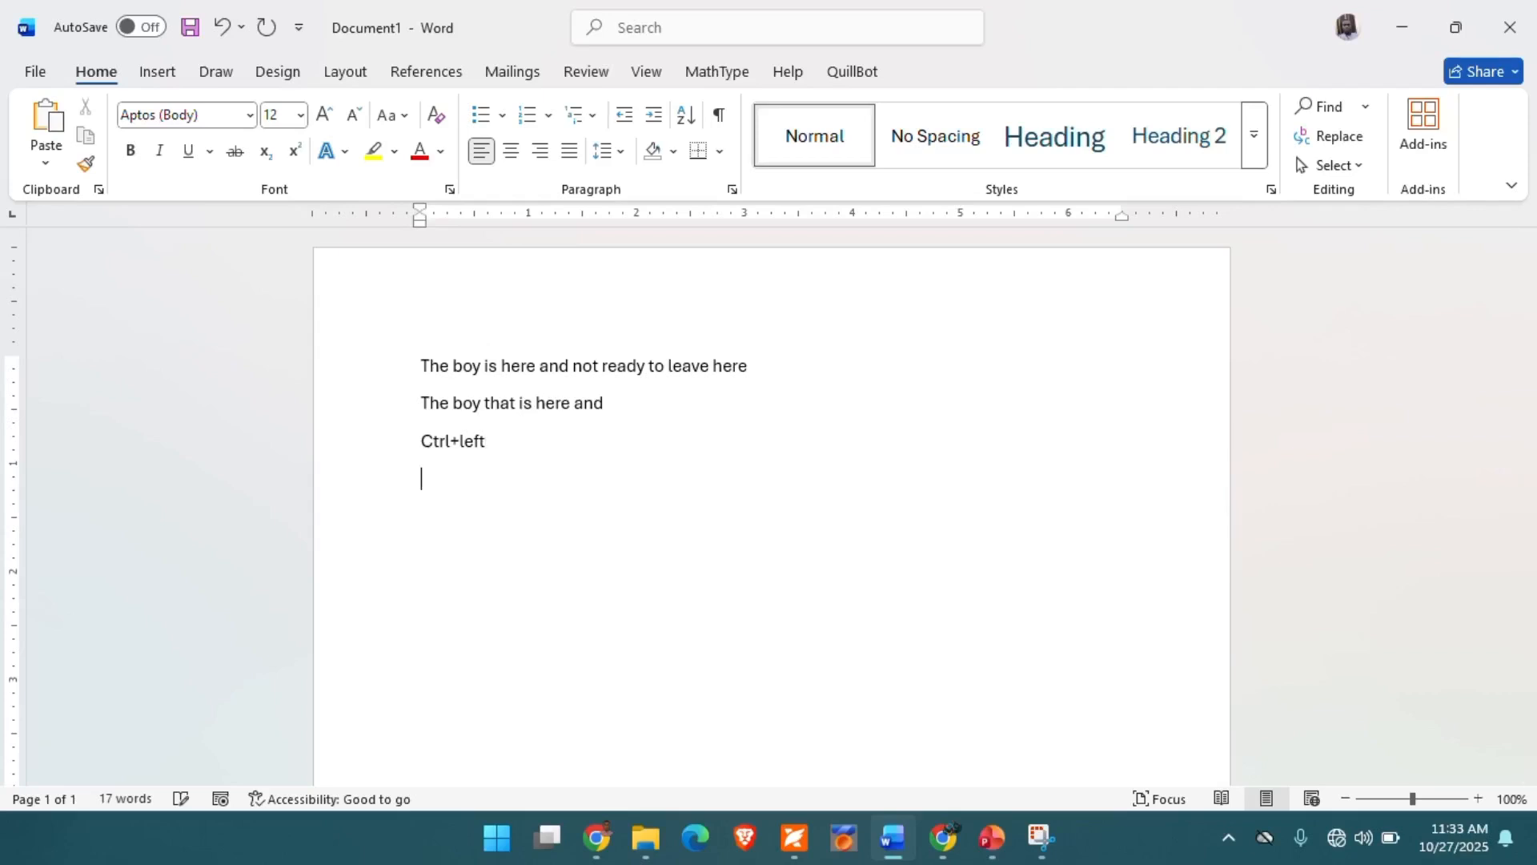
type("Ctrl+right")
- Move the insertion point to the second line and step it backward and forward, both by single characters and by whole words
key("Left")
key("Up")
key("Up")
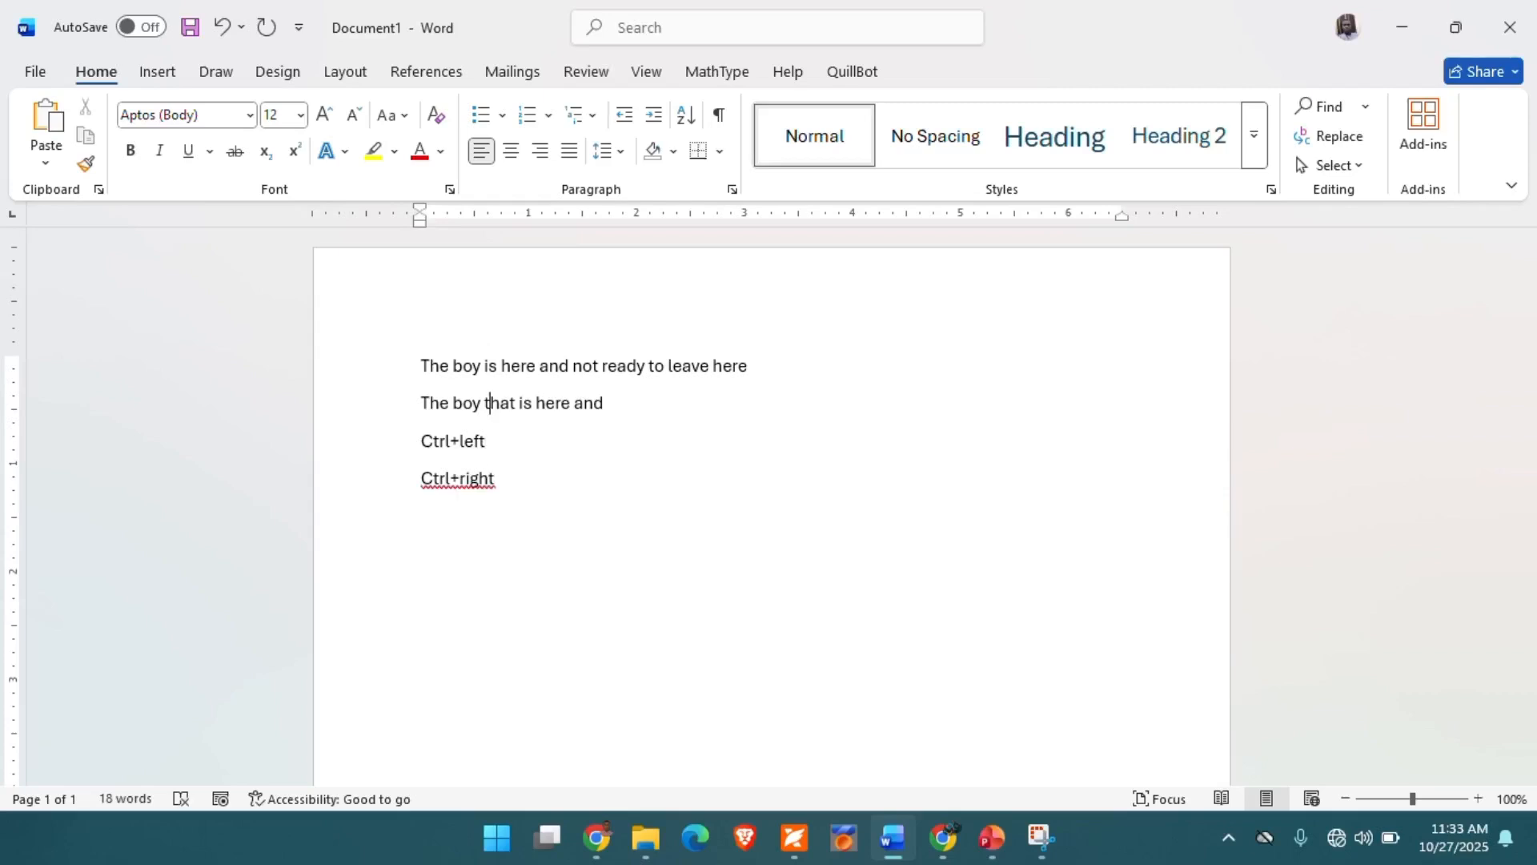
key("ctrl+Left")
key("ctrl+Left")
key("Right")
key("Right")
key("Right")
key("Right")
key("Right")
key("Right")
key("Right")
key("ctrl+Right")
key("ctrl+Right")
key("ctrl+Right")
key("ctrl+Right")
key("ctrl+Left")
key("ctrl+Left")
key("ctrl+Left")
key("ctrl+Left")
key("Right")
key("Right")
key("Right")
key("Right")
key("Right")
key("Right")
key("Right")
key("ctrl+Right")
key("ctrl+Right")
key("ctrl+Right")
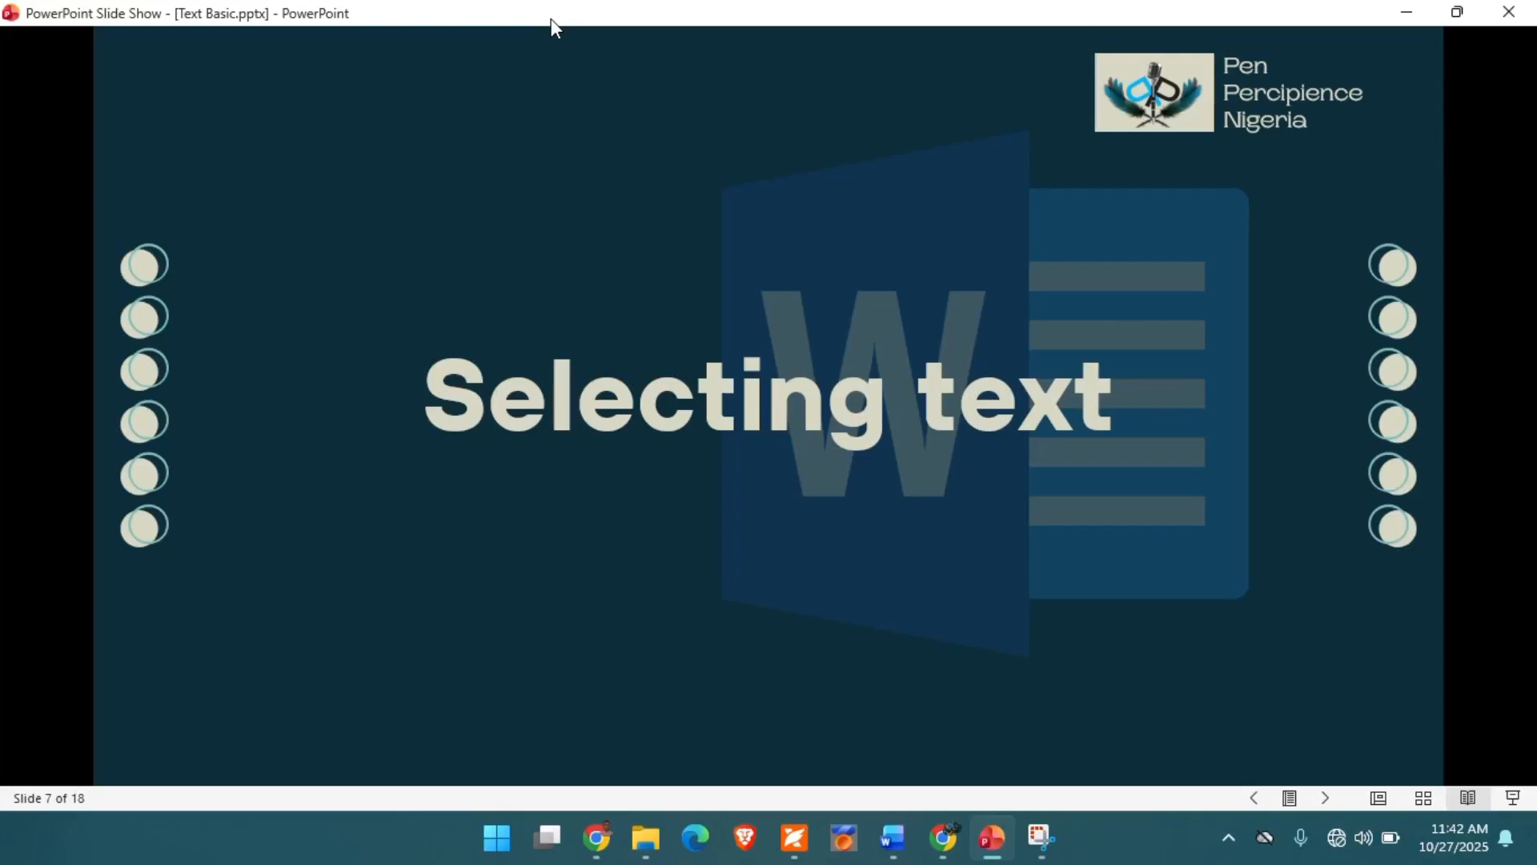
key("Right")
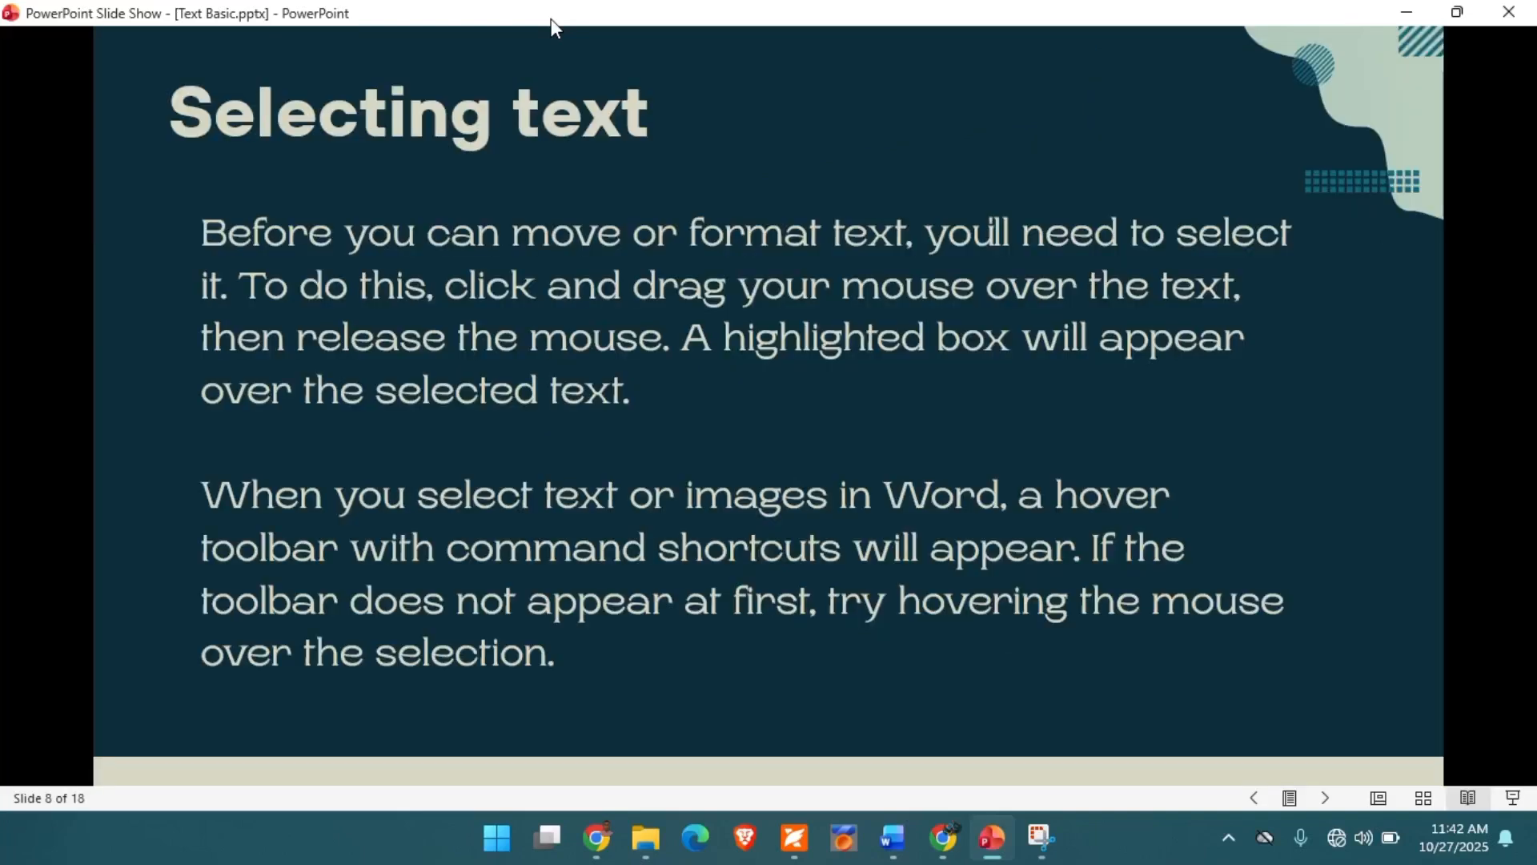
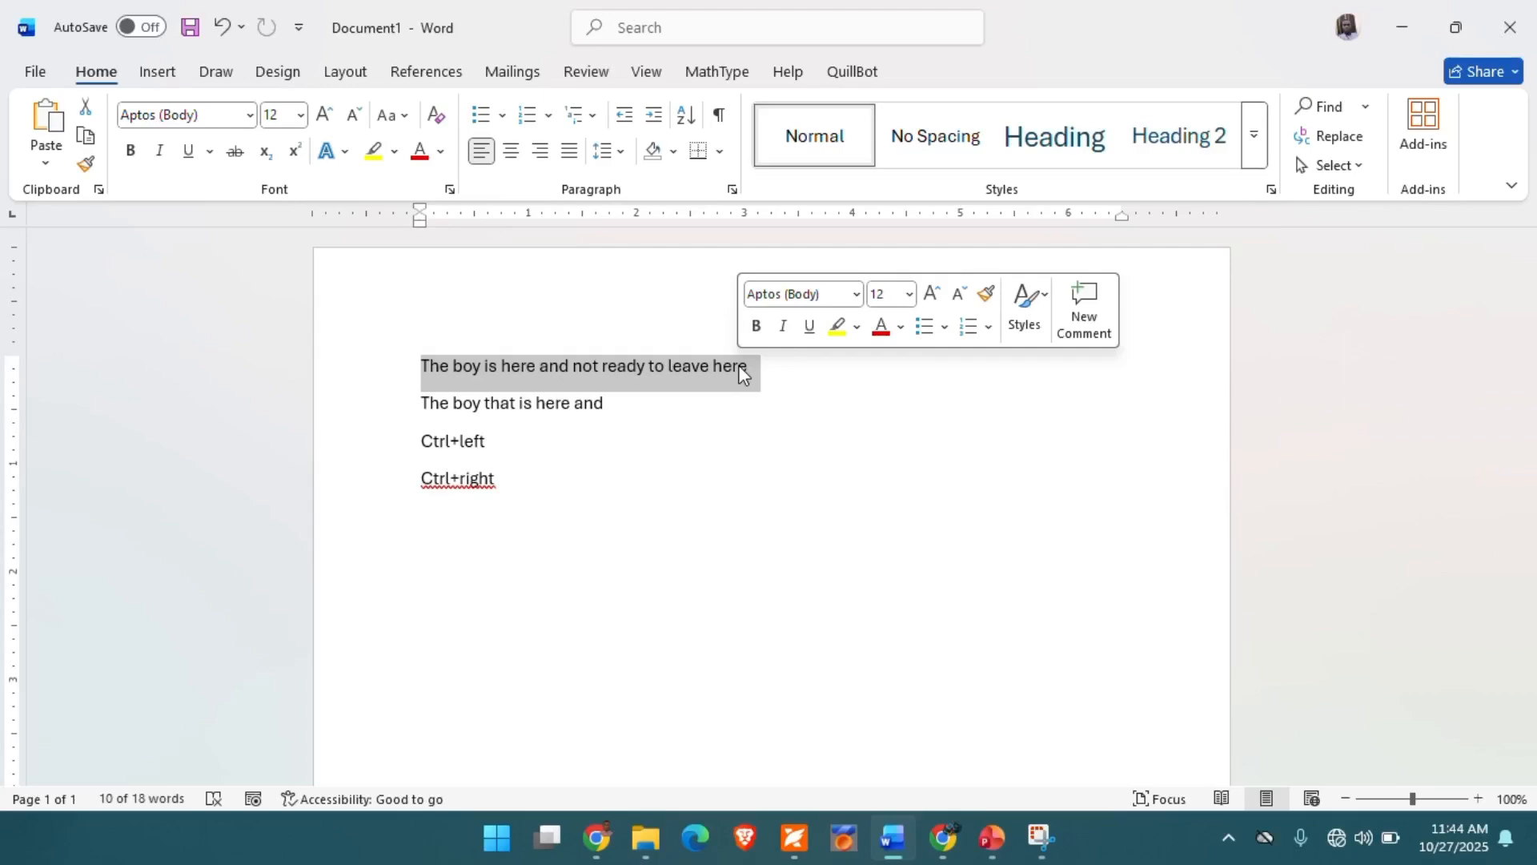
- Select the text from the start of the first line through "Ctrl+right", and clear the selection
left_click(631, 484)
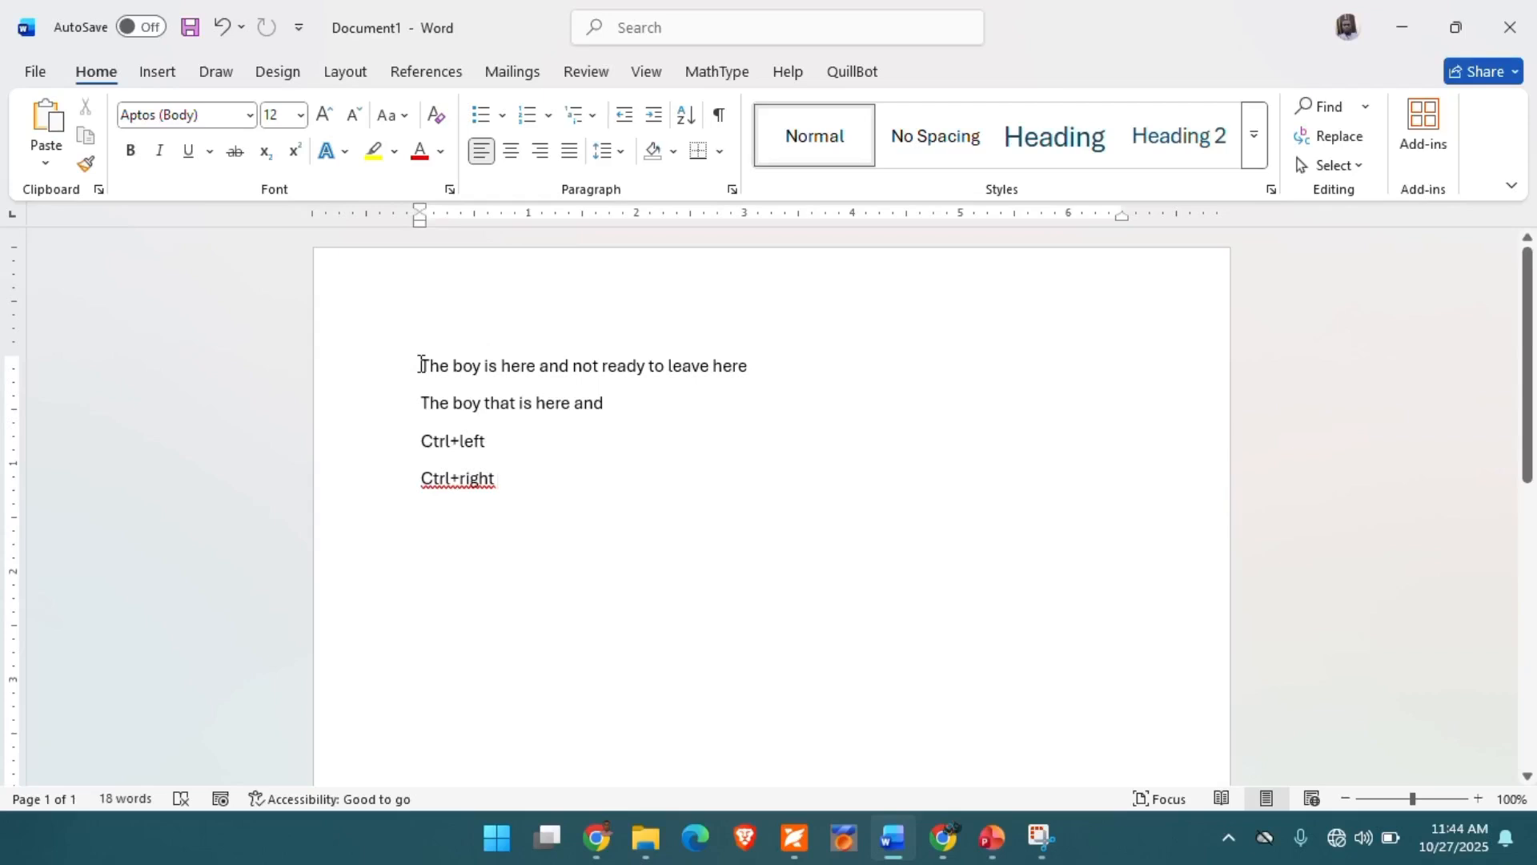
left_click_drag(421, 365, 499, 478)
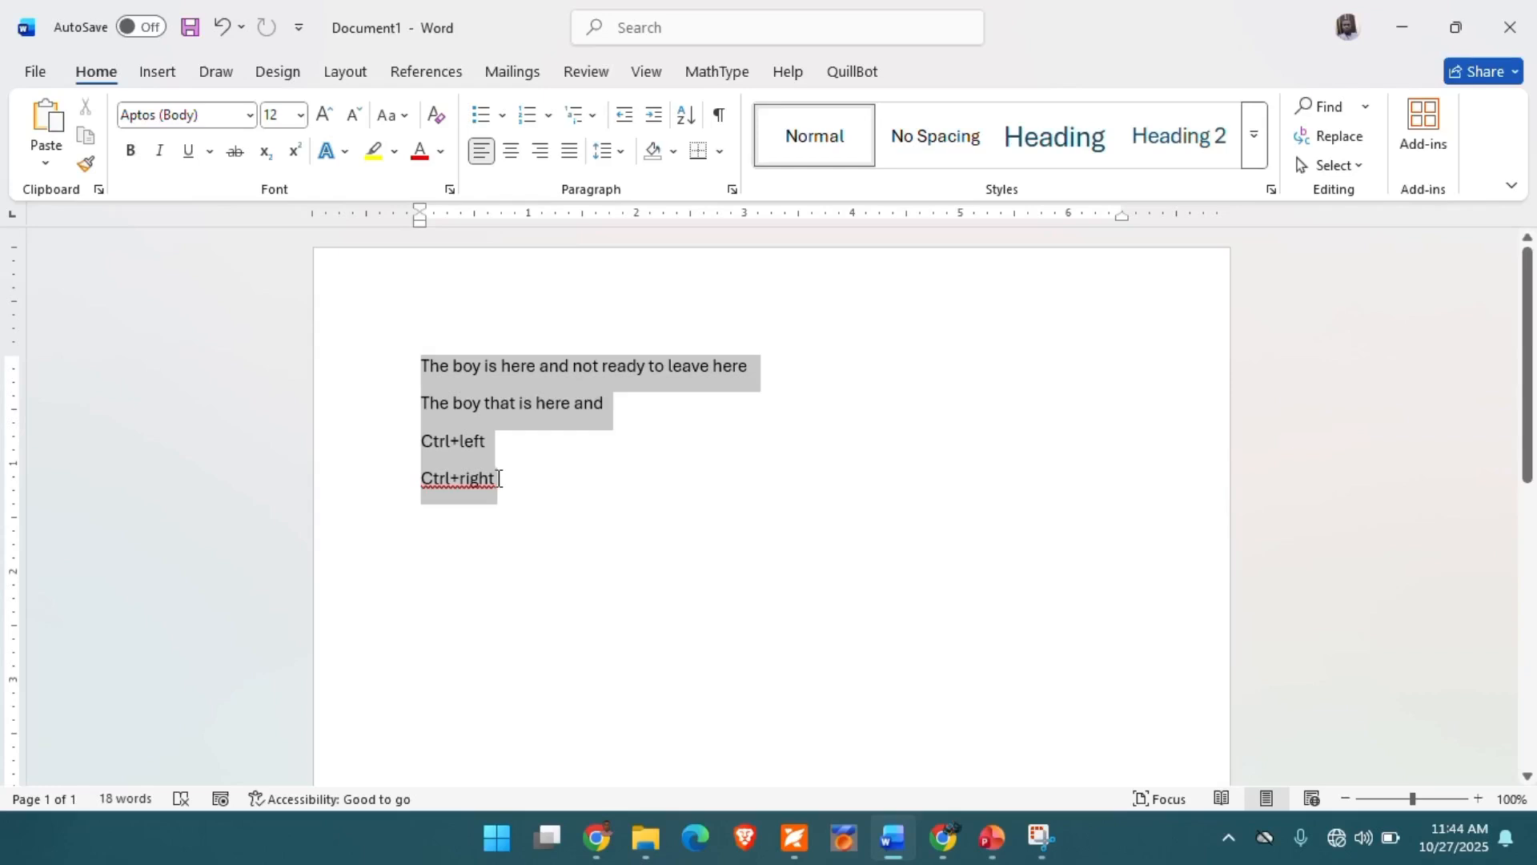
left_click_drag(499, 478, 498, 484)
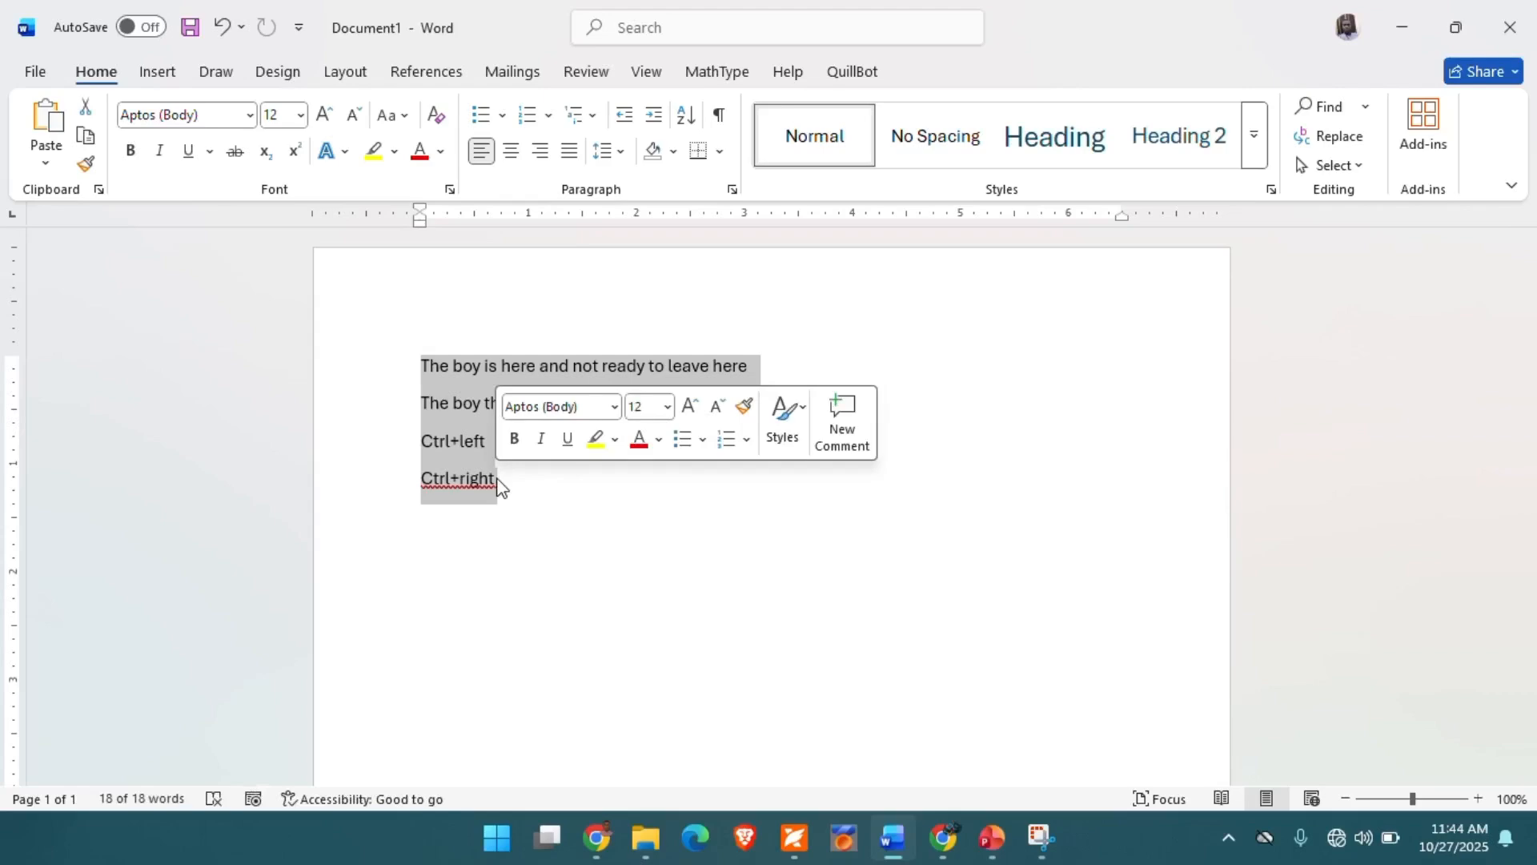
left_click(529, 476)
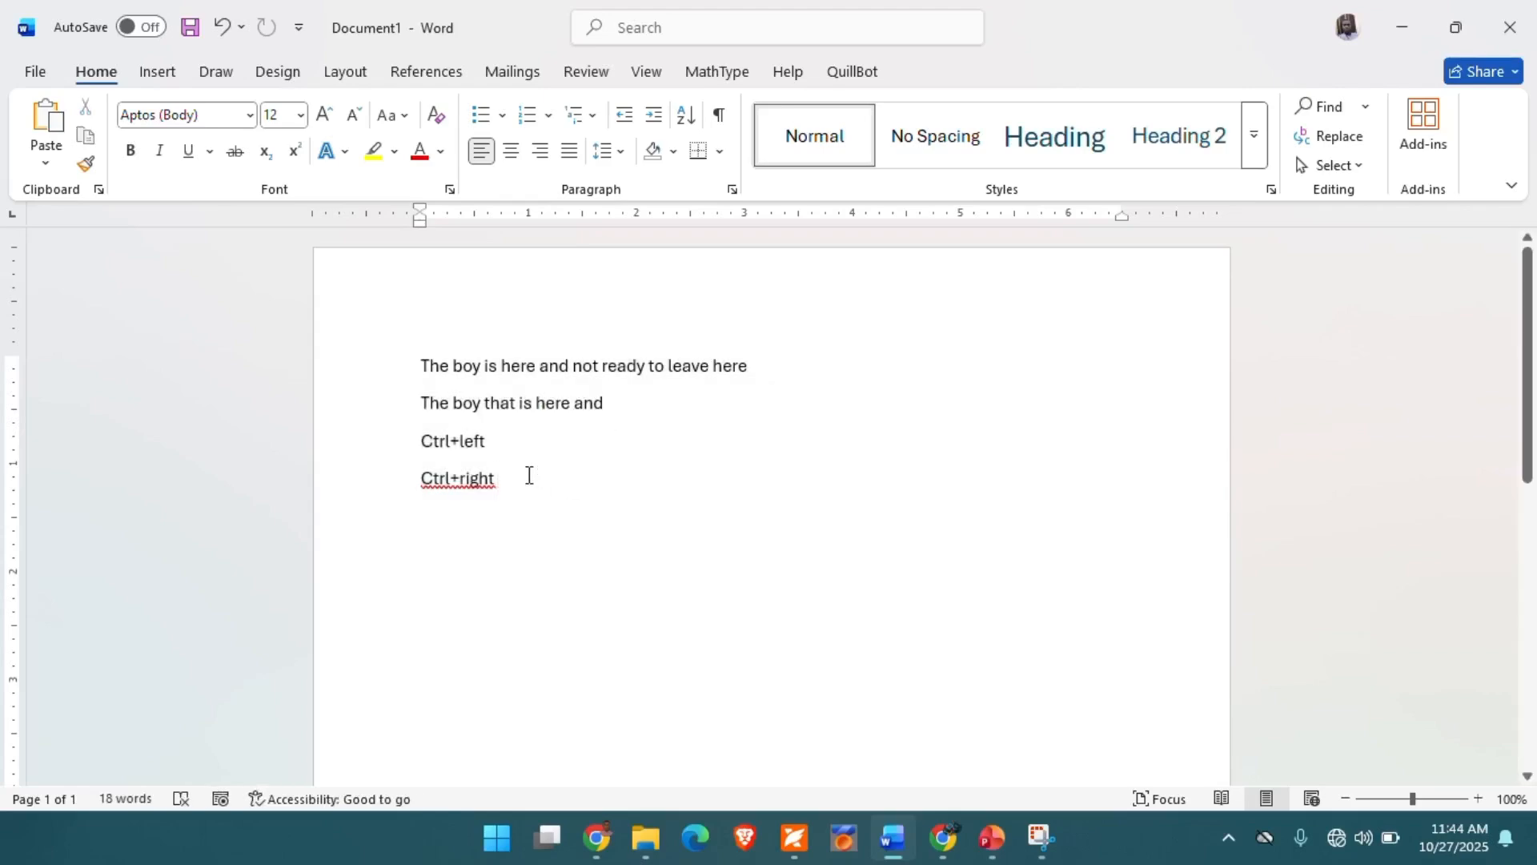
- Add a fifth line reading "Ctrl+A" below "Ctrl+right", and select the whole document before clearing the selection
key("Return")
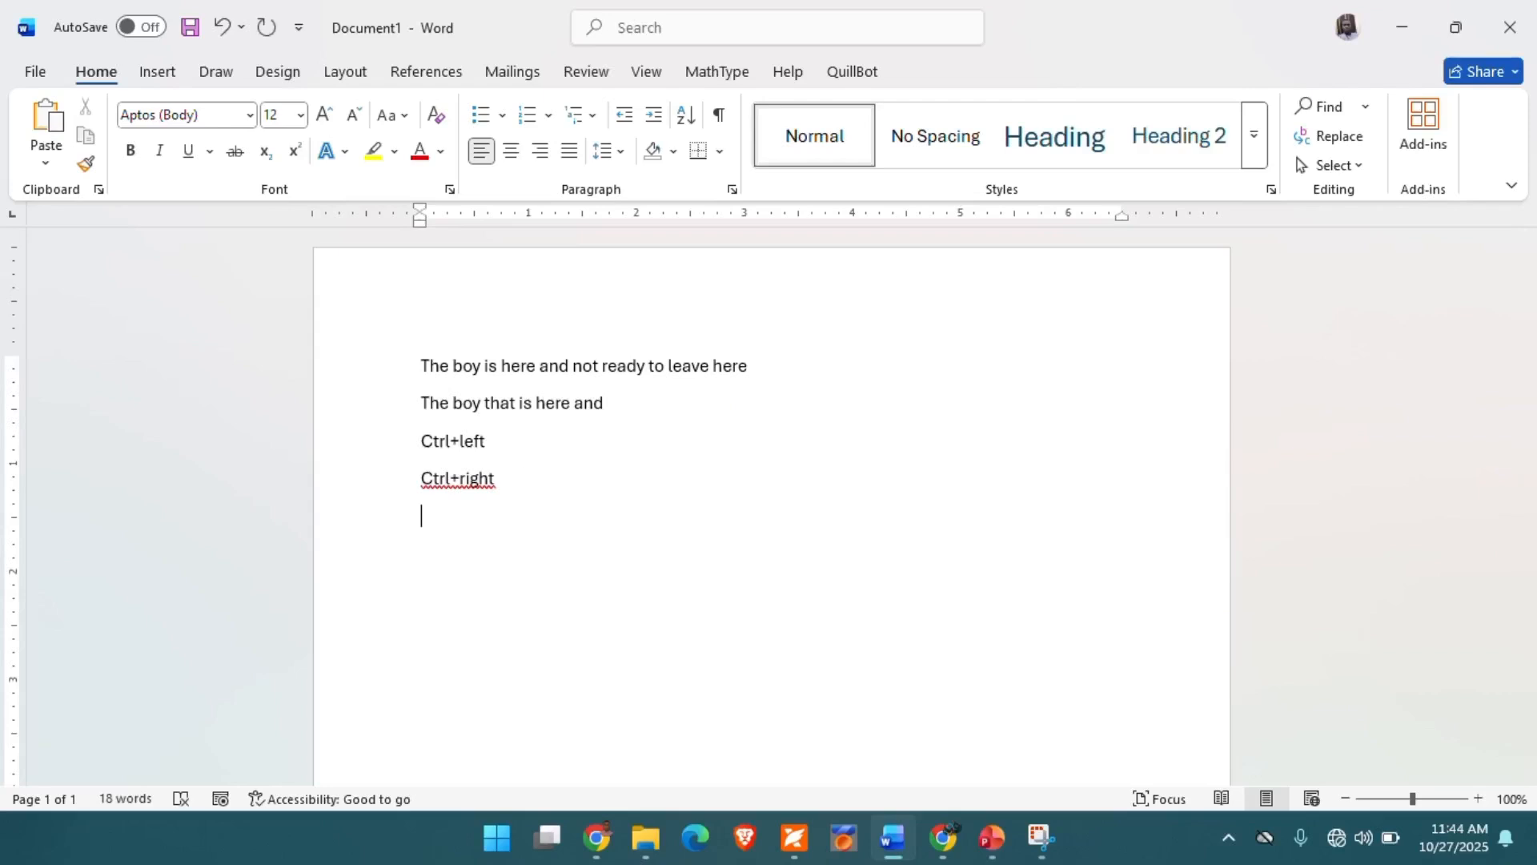
type("Ctrl+A")
key("ctrl+a")
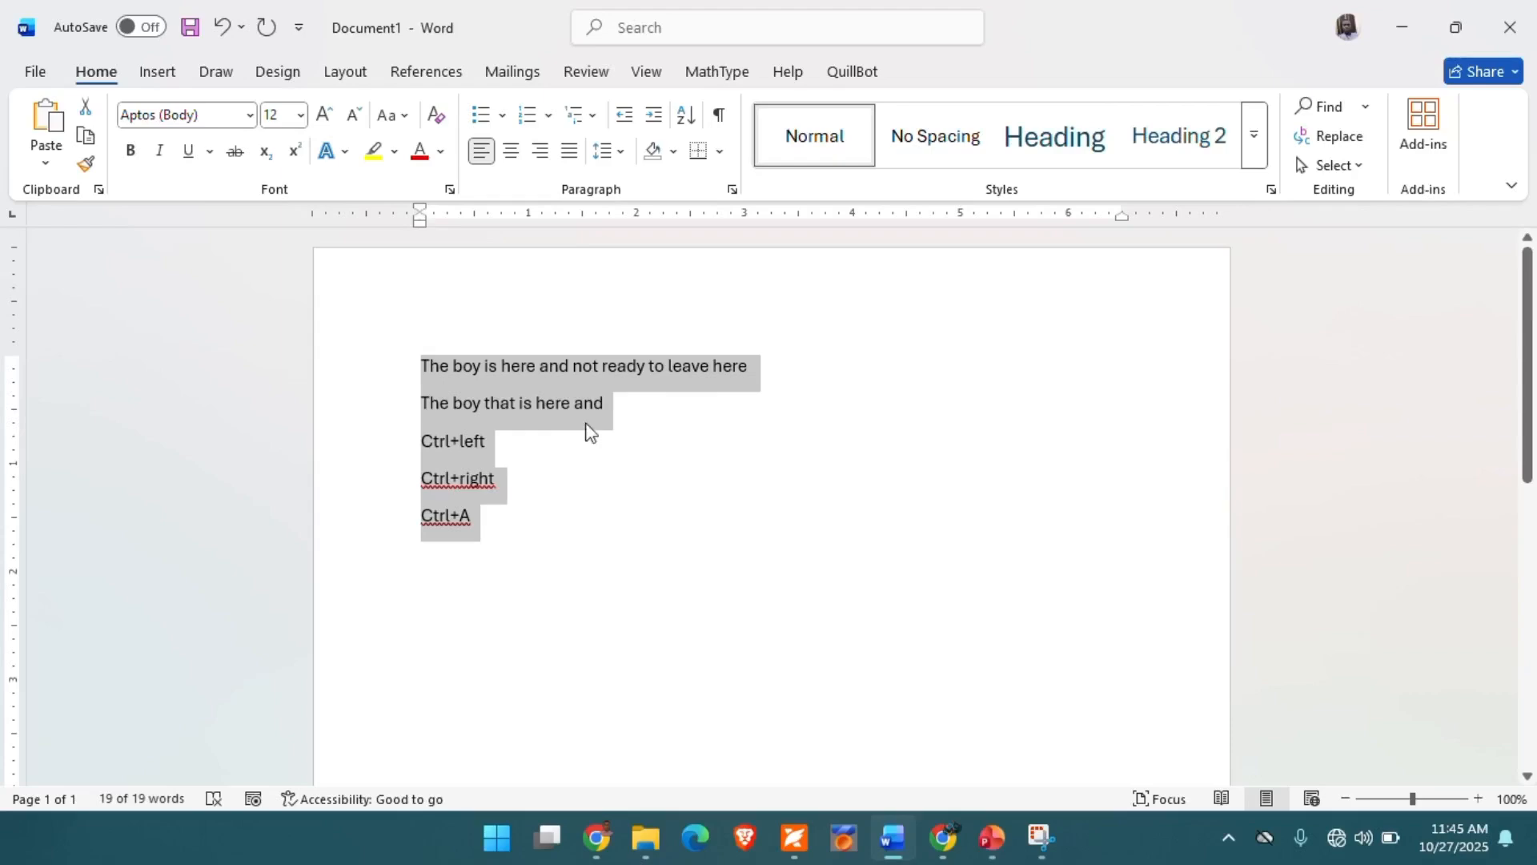
left_click(566, 511)
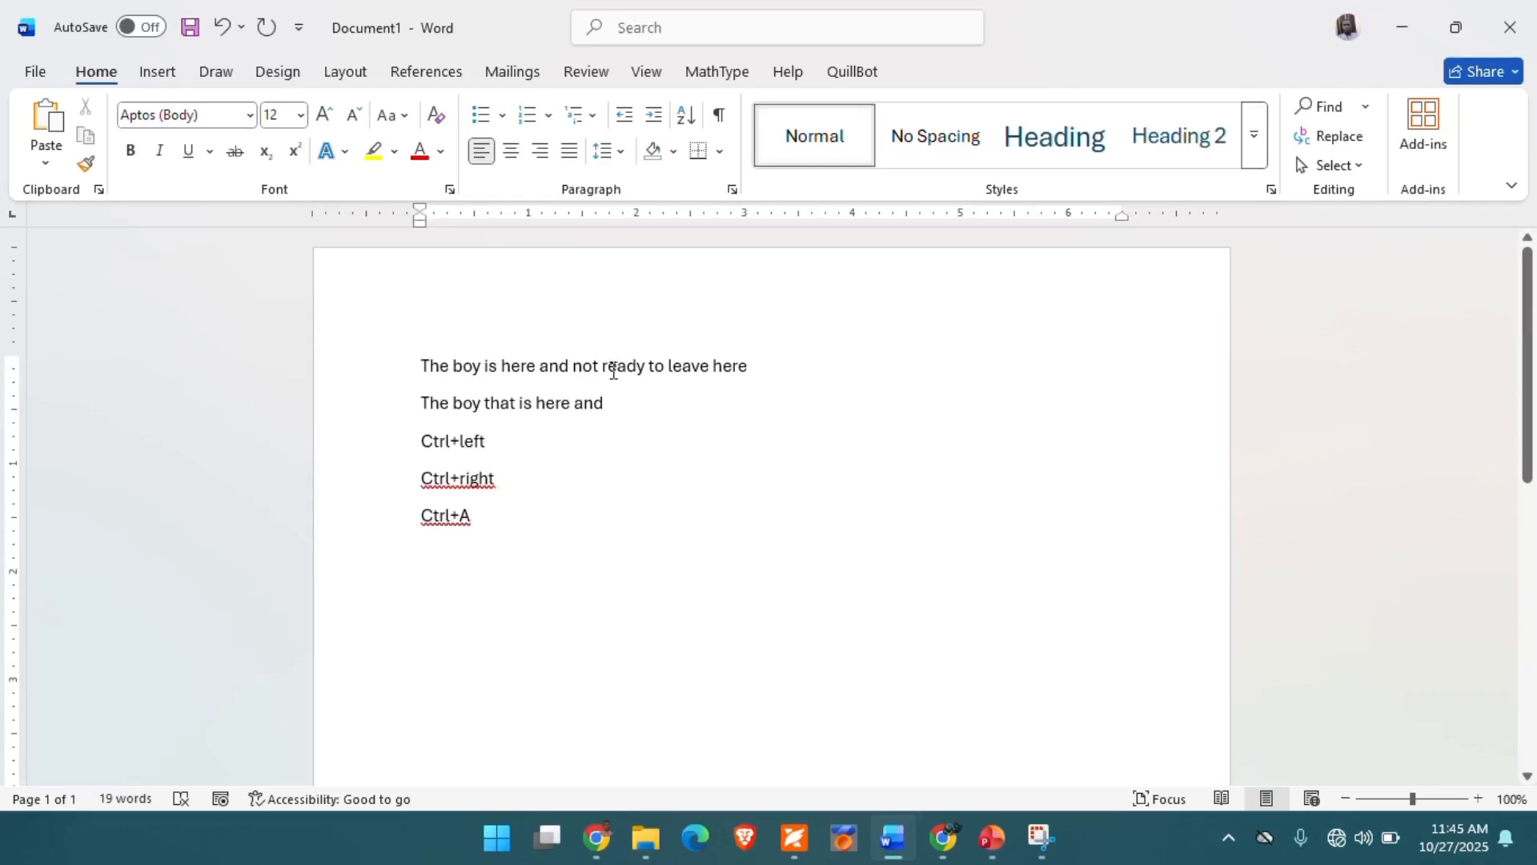
- Duplicate the first line's sentence, keeping the original, by pasting it once at that line's end and twice on separate lines below
left_click_drag(747, 367, 424, 365)
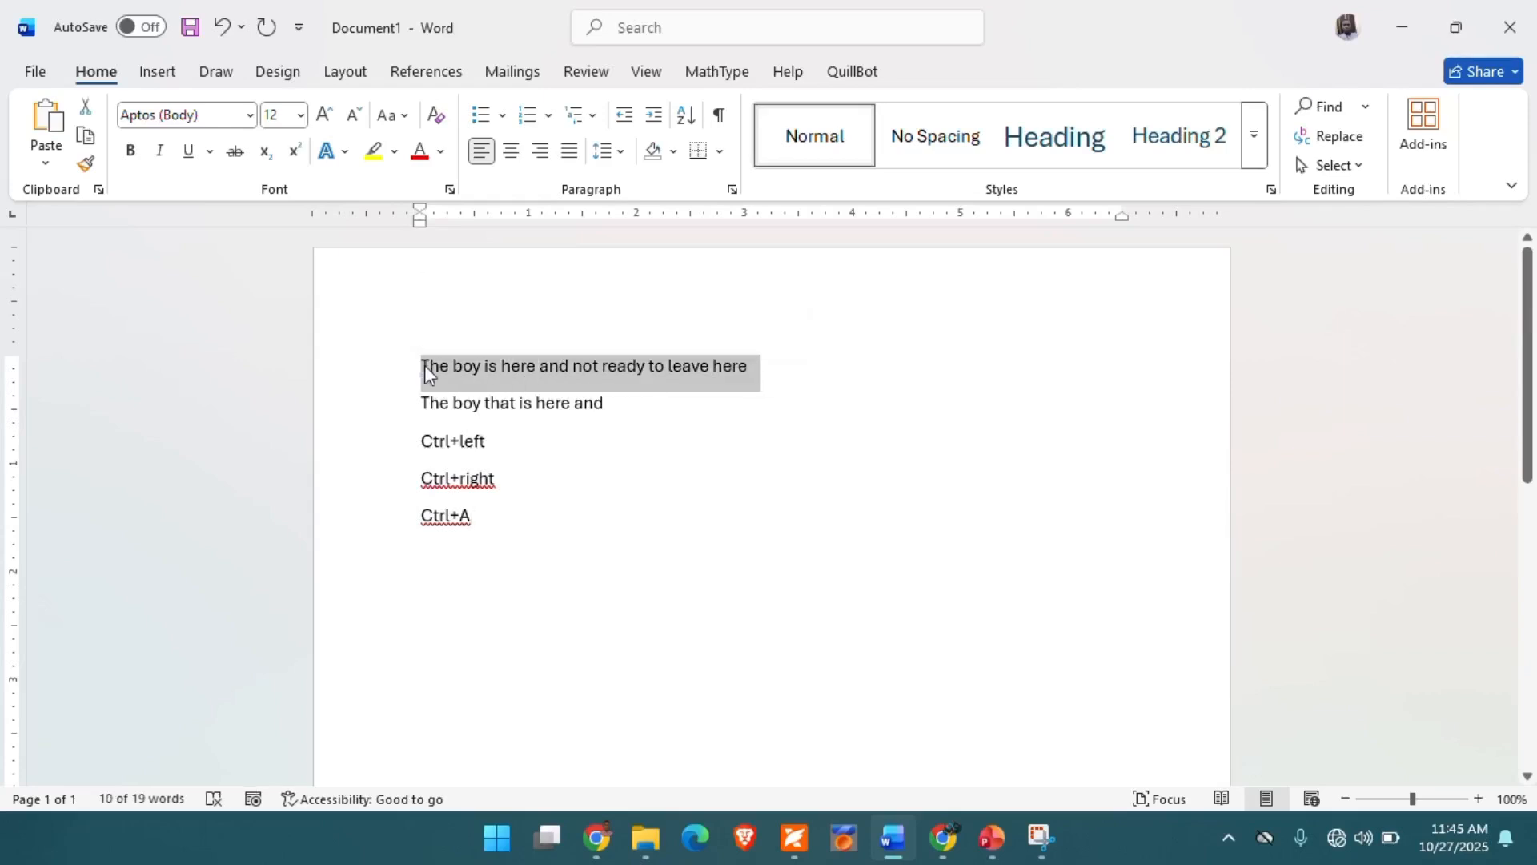
key("Delete")
key("ctrl+z")
key("ctrl+c")
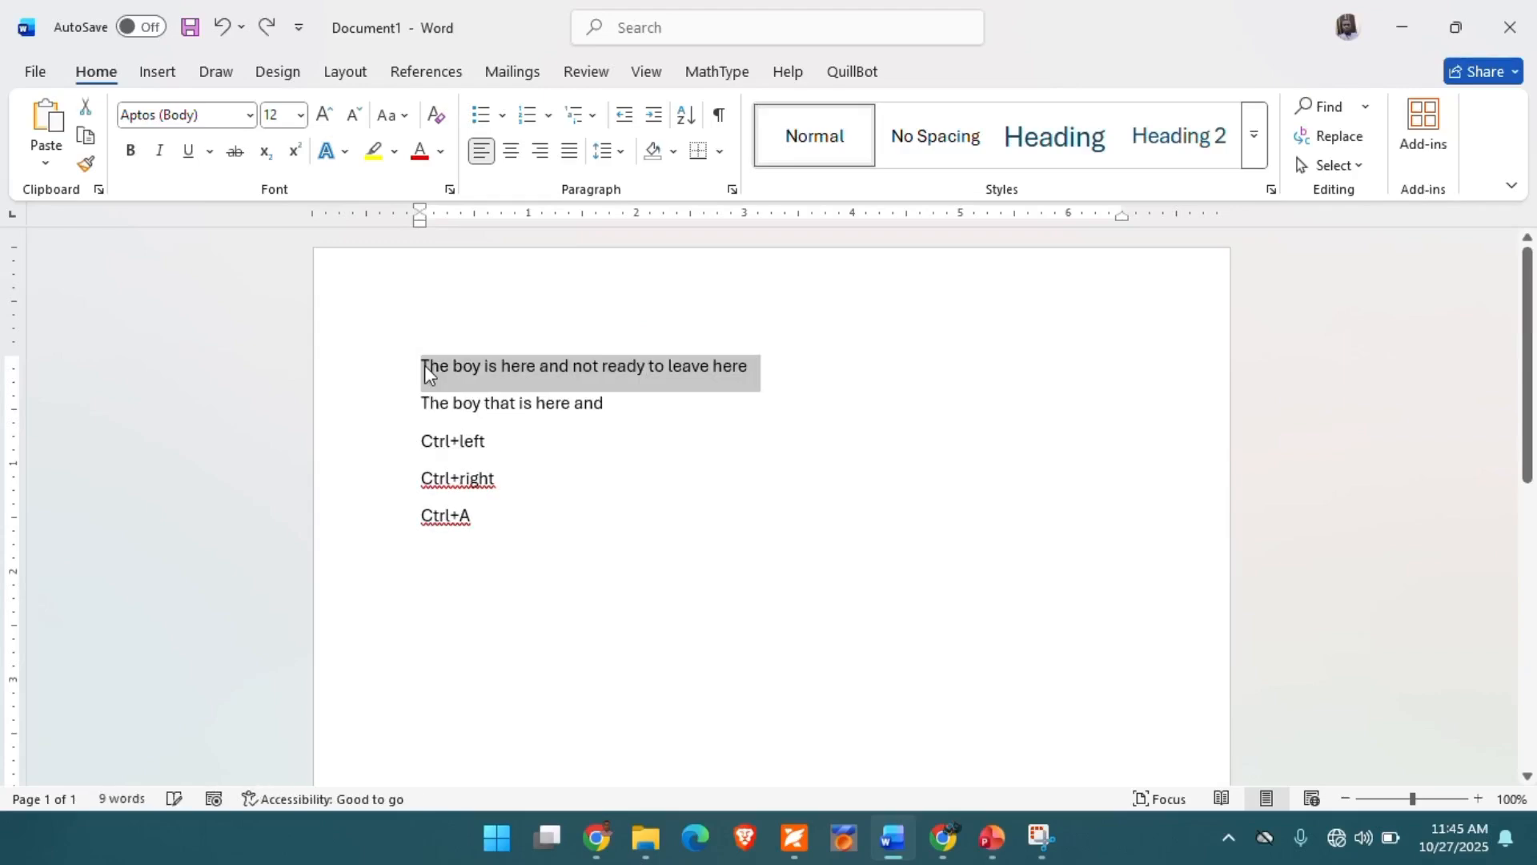
left_click(781, 366)
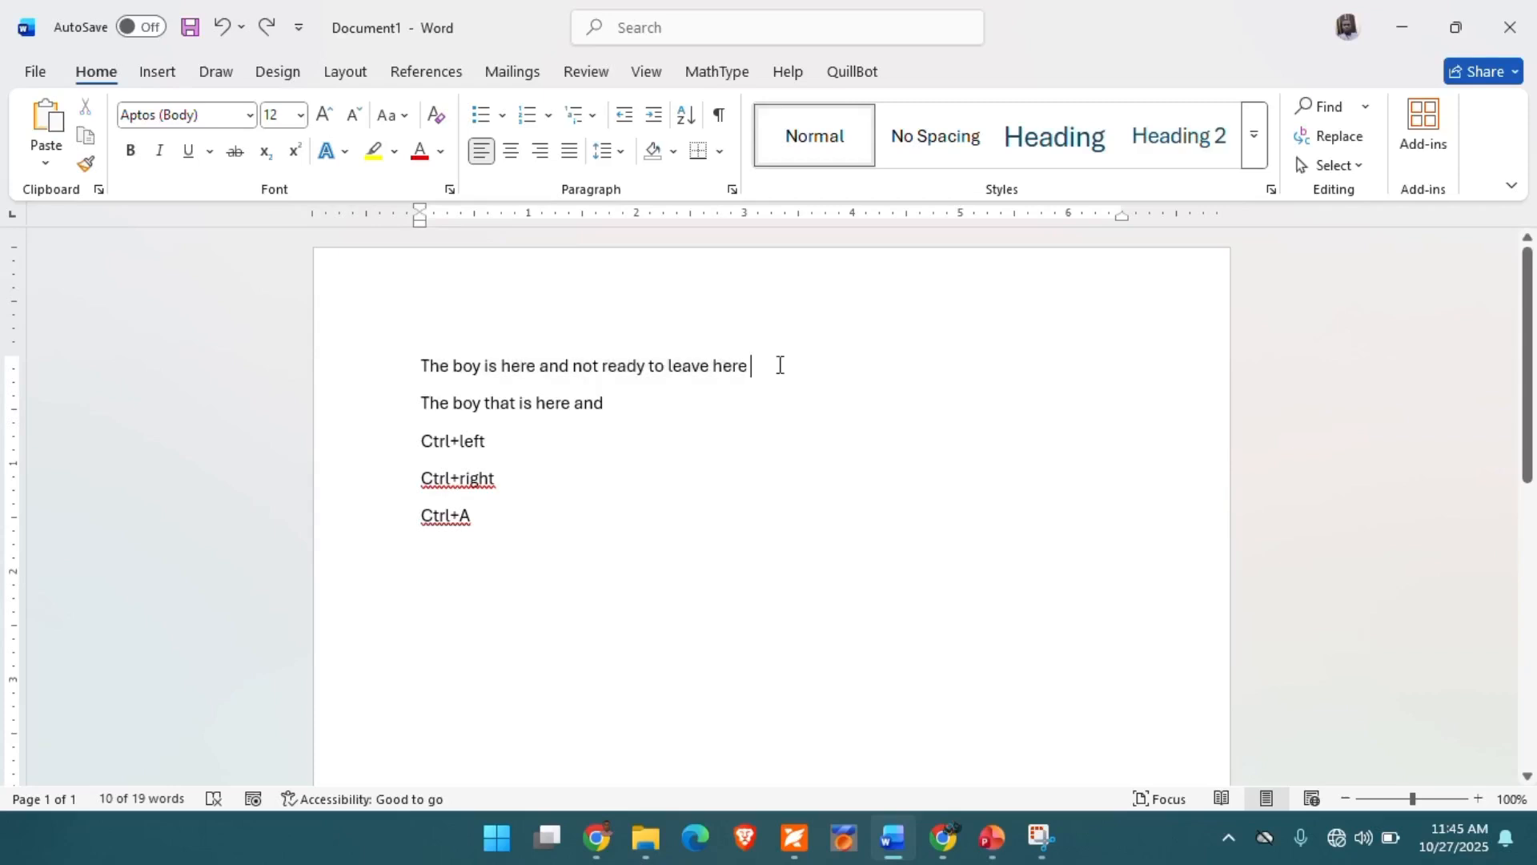
key("ctrl+v")
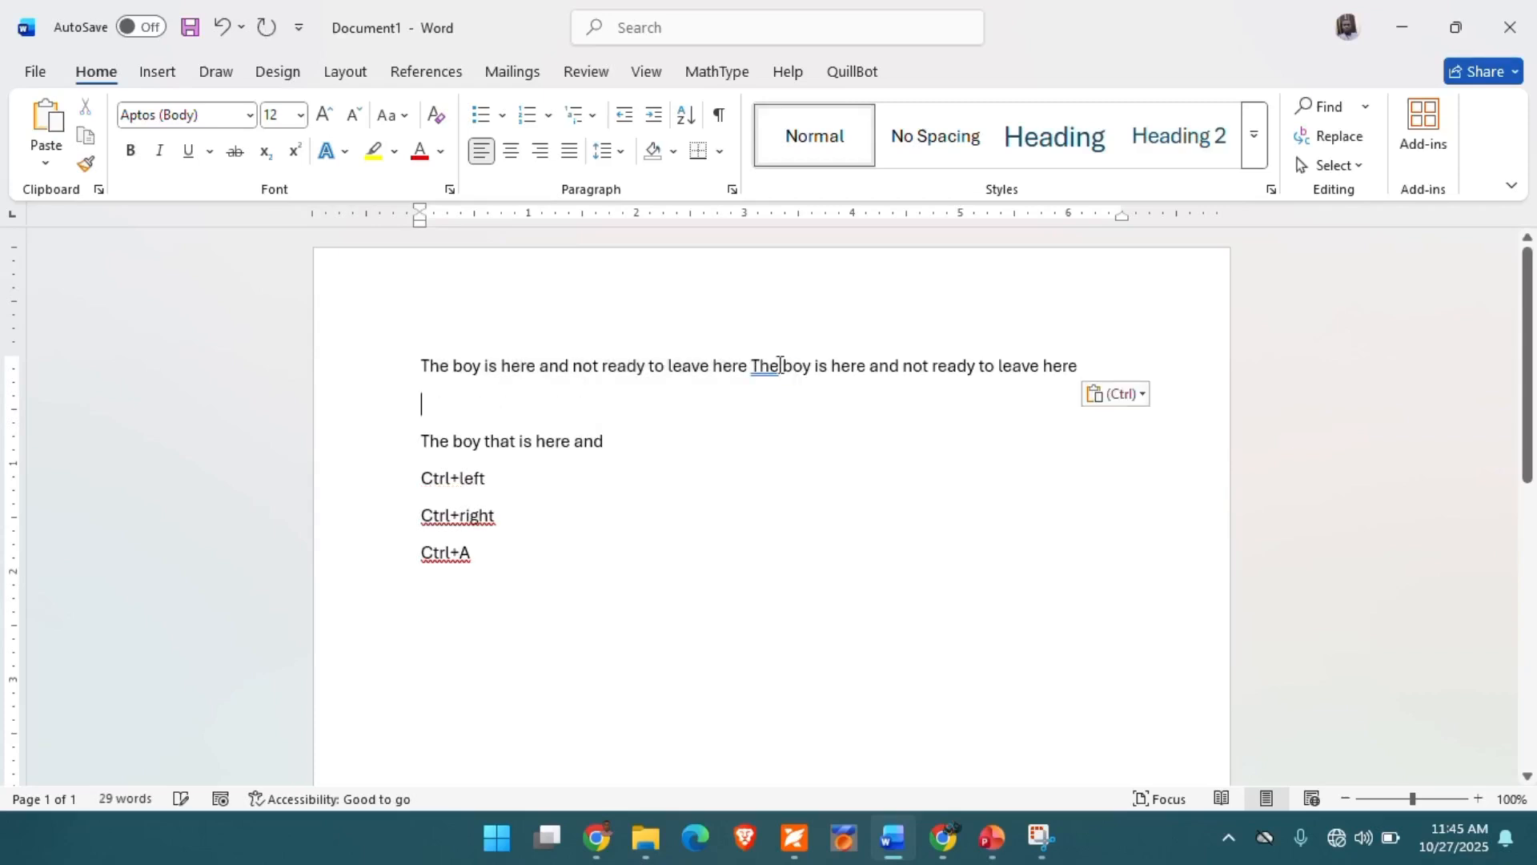
left_click(1070, 366)
key("ctrl+v")
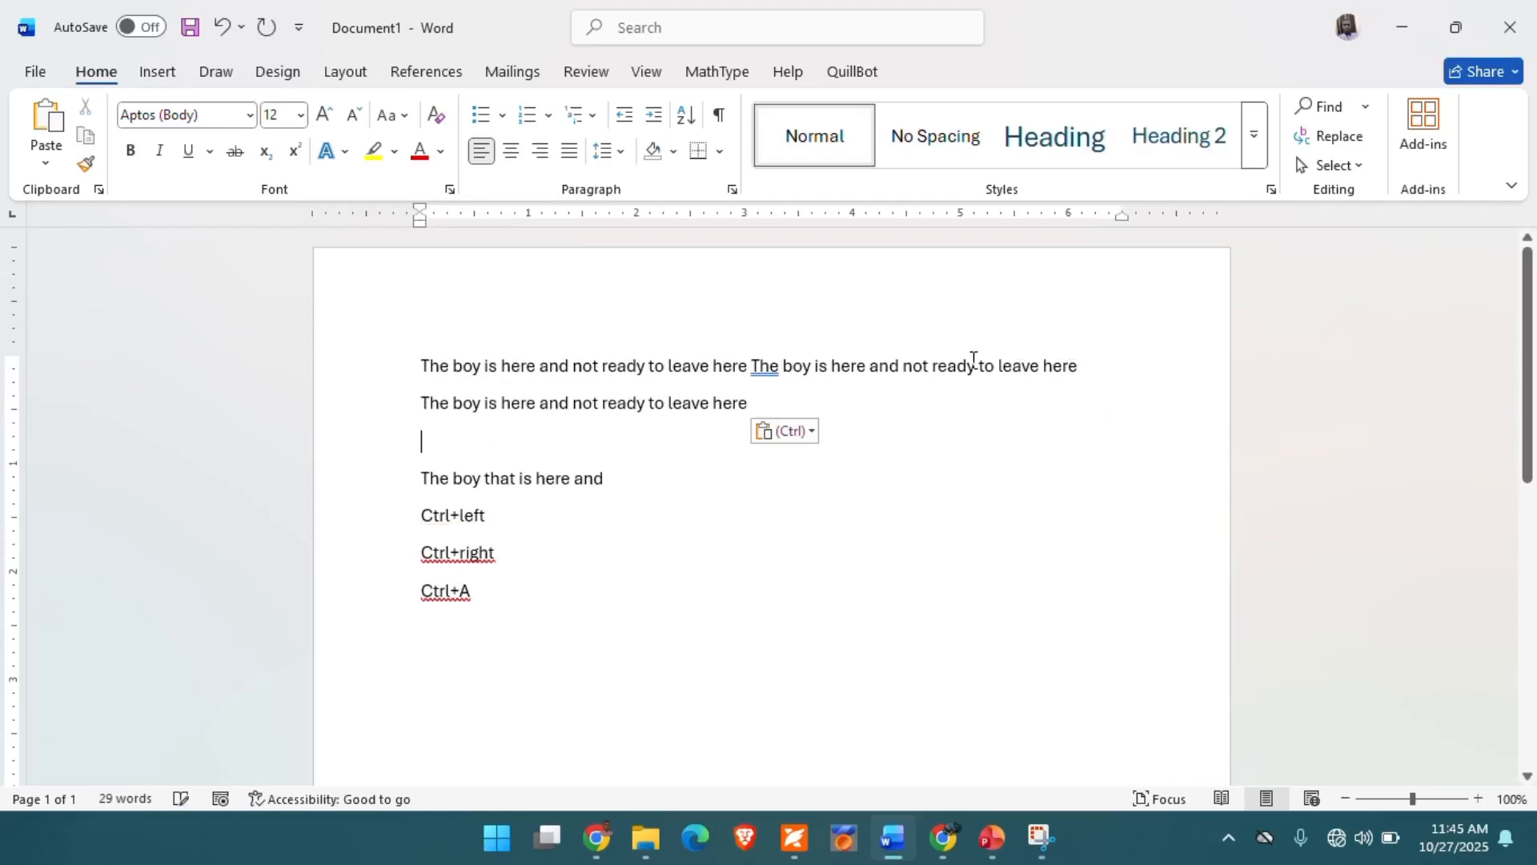
key("ctrl+v")
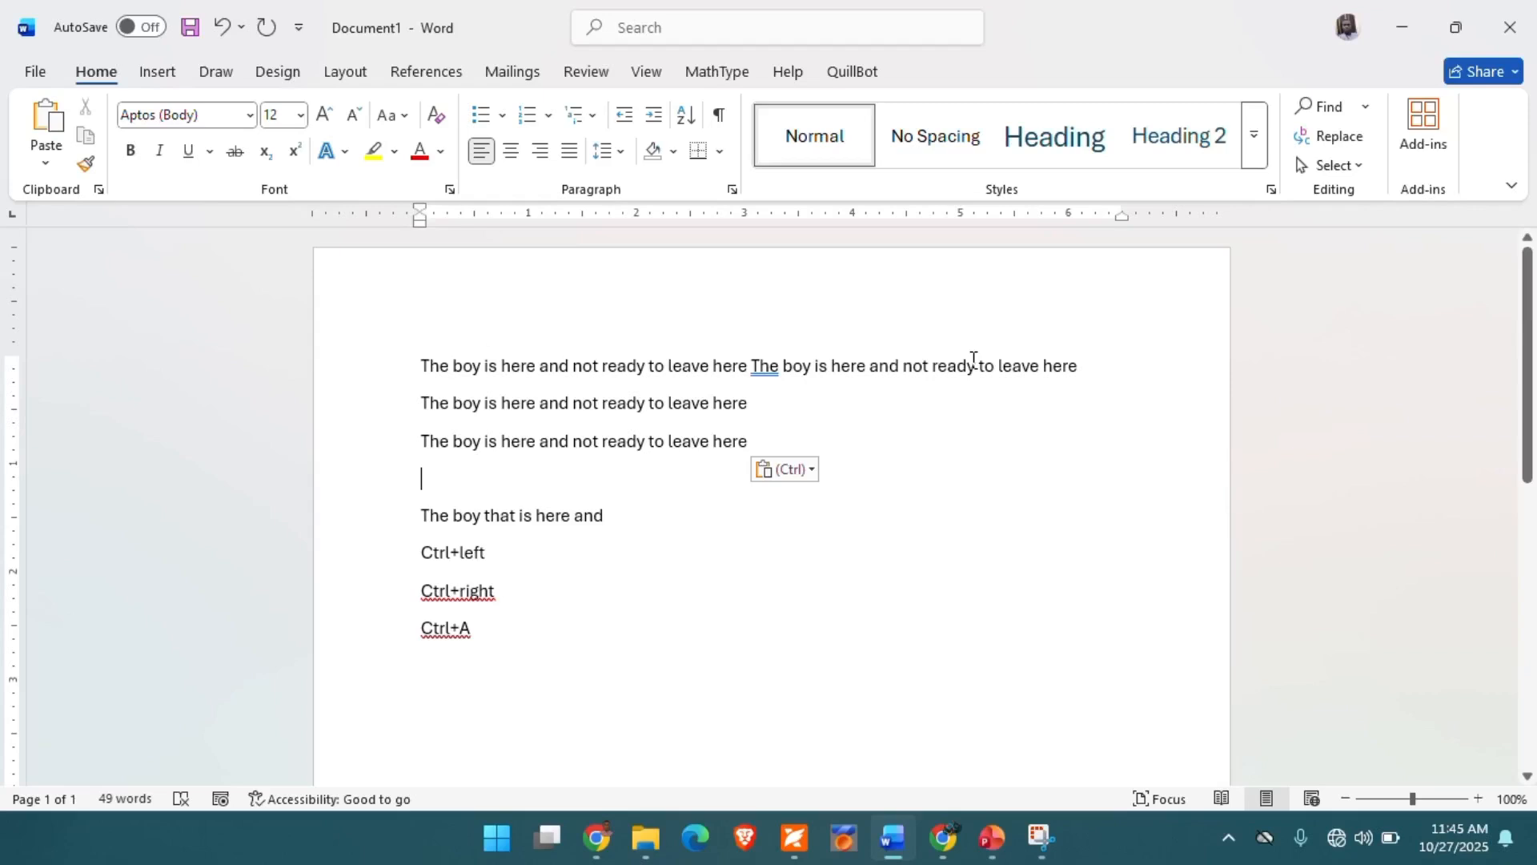
- Paste the copied sentence once more at the end of the second line and twice on the line directly below it
left_click(752, 403)
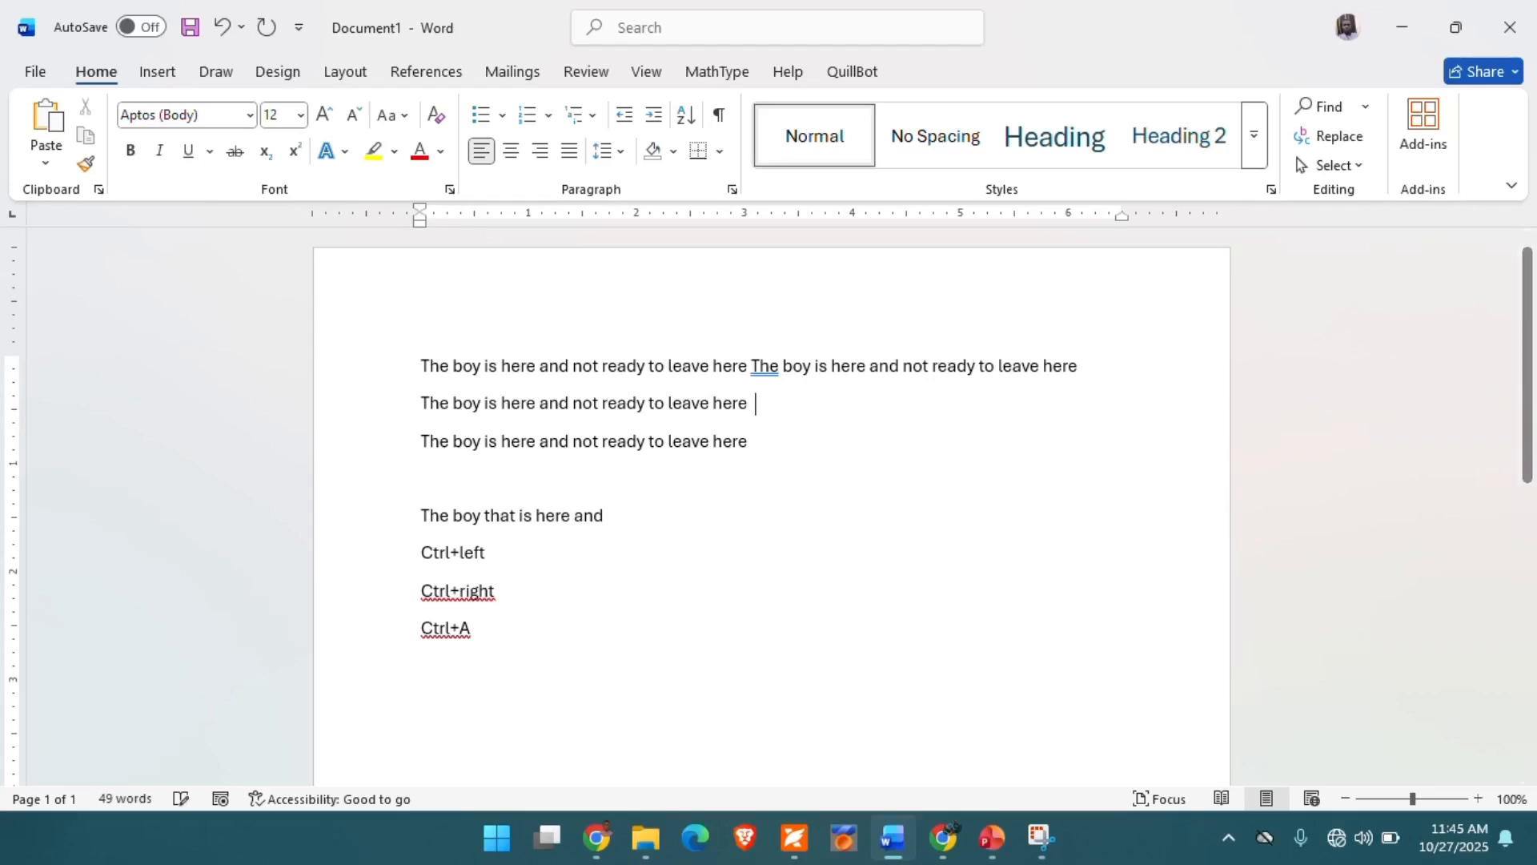
type("The boy is here and not ready to leave here")
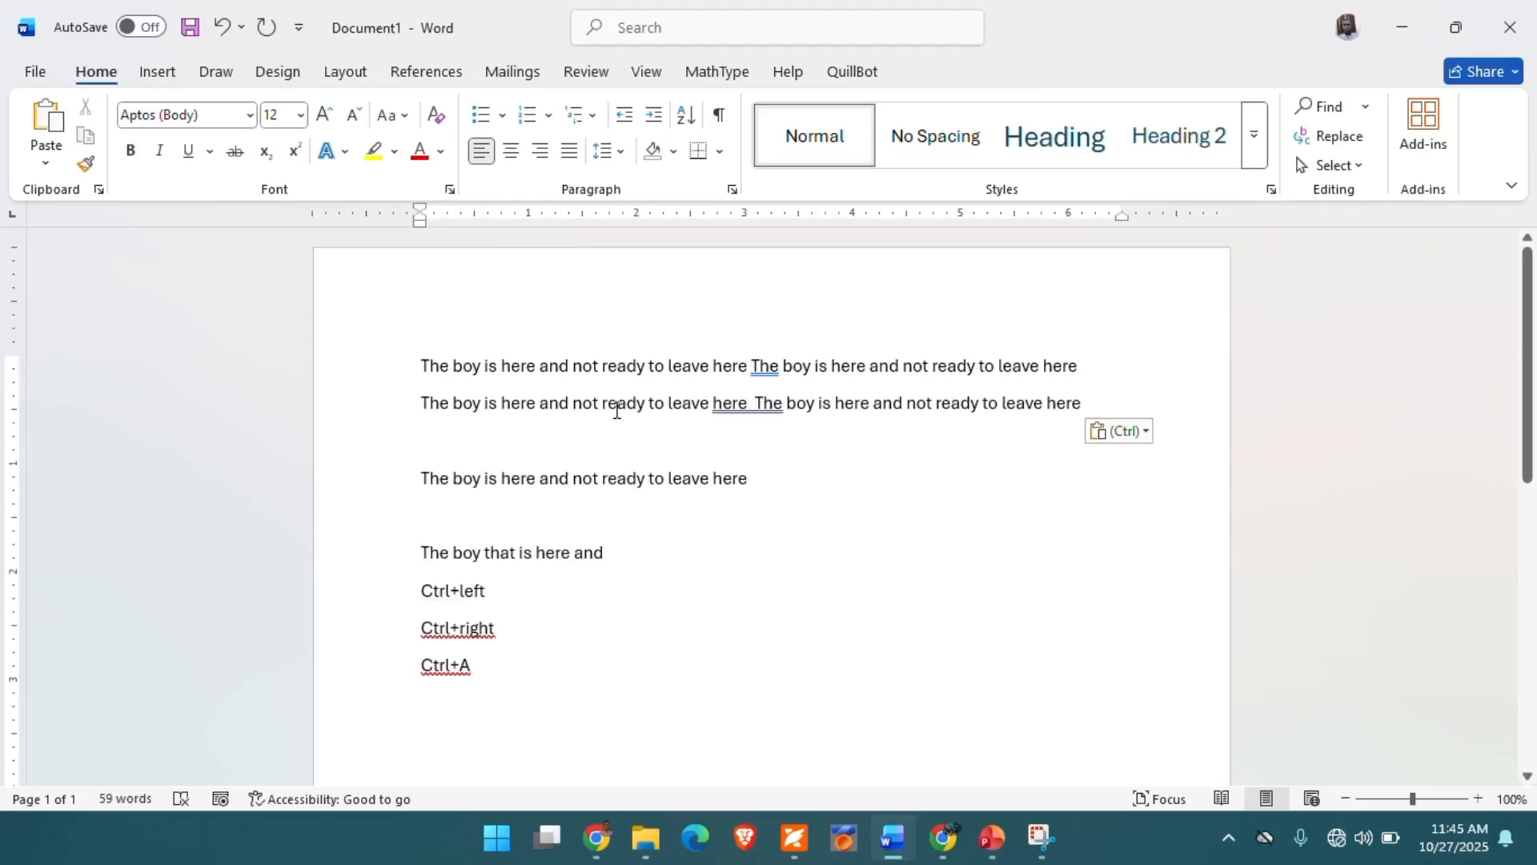
type("The boy is here and not ready to leave here")
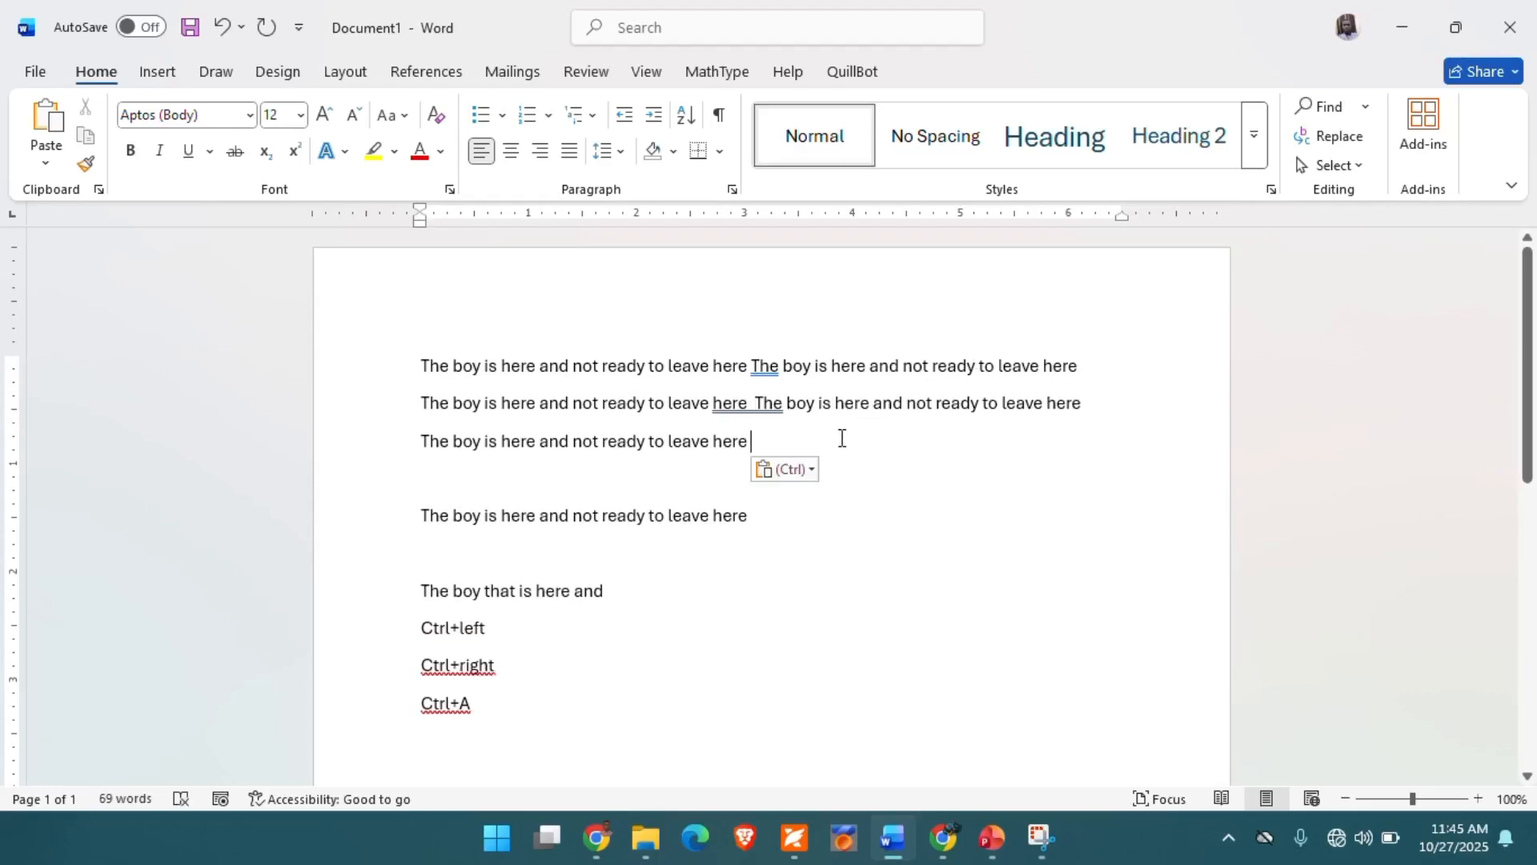
left_click(839, 438)
type("The boy is here and not ready to leave here")
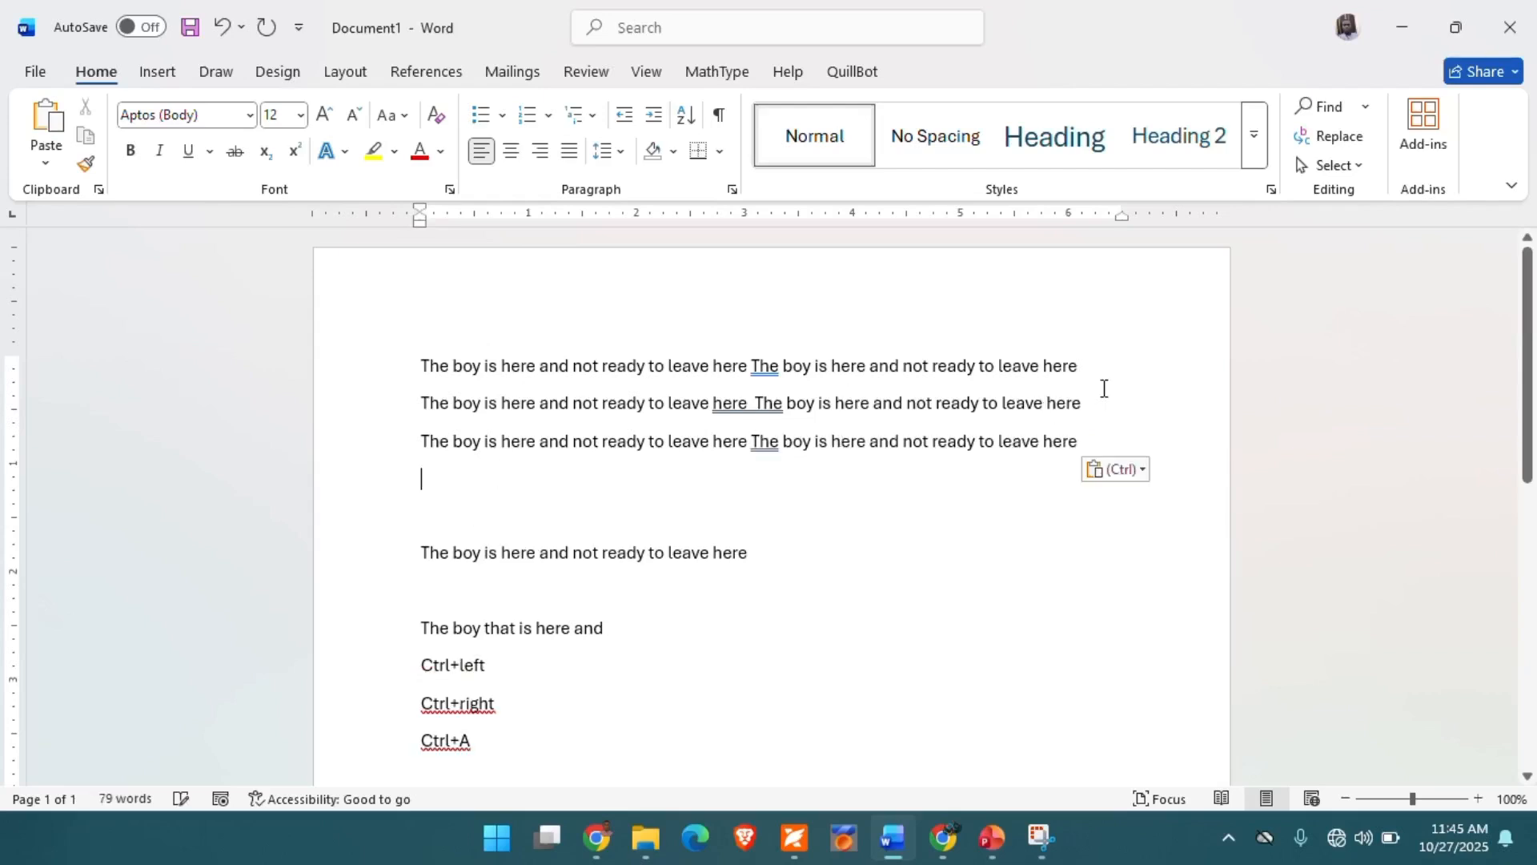
- Join the lines of "The boy is here and not ready to leave here" into one paragraph by removing the breaks between them
left_click(1089, 363)
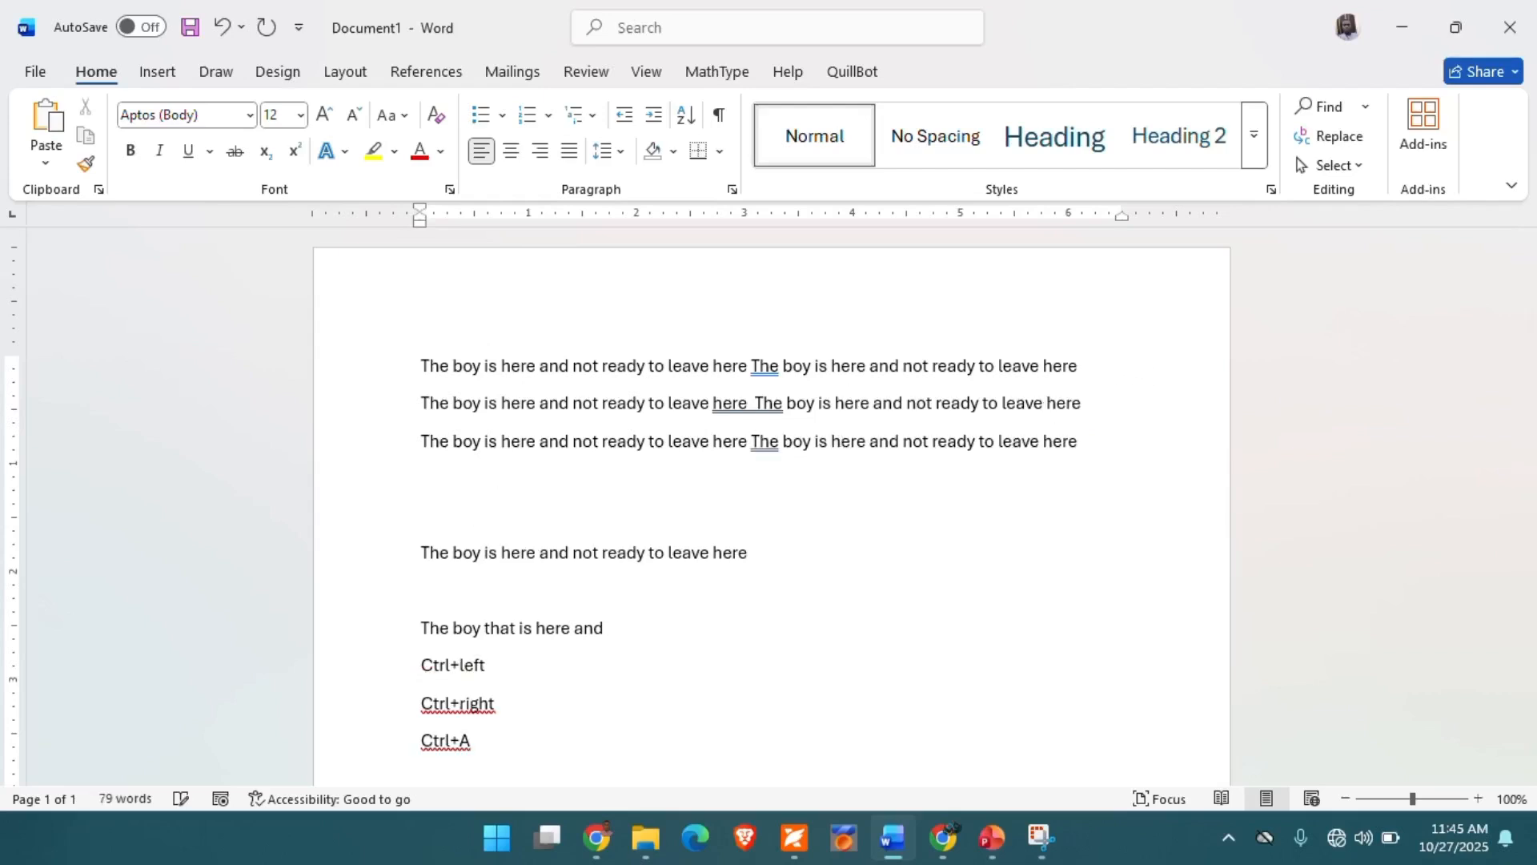
key("Delete")
left_click(1067, 396)
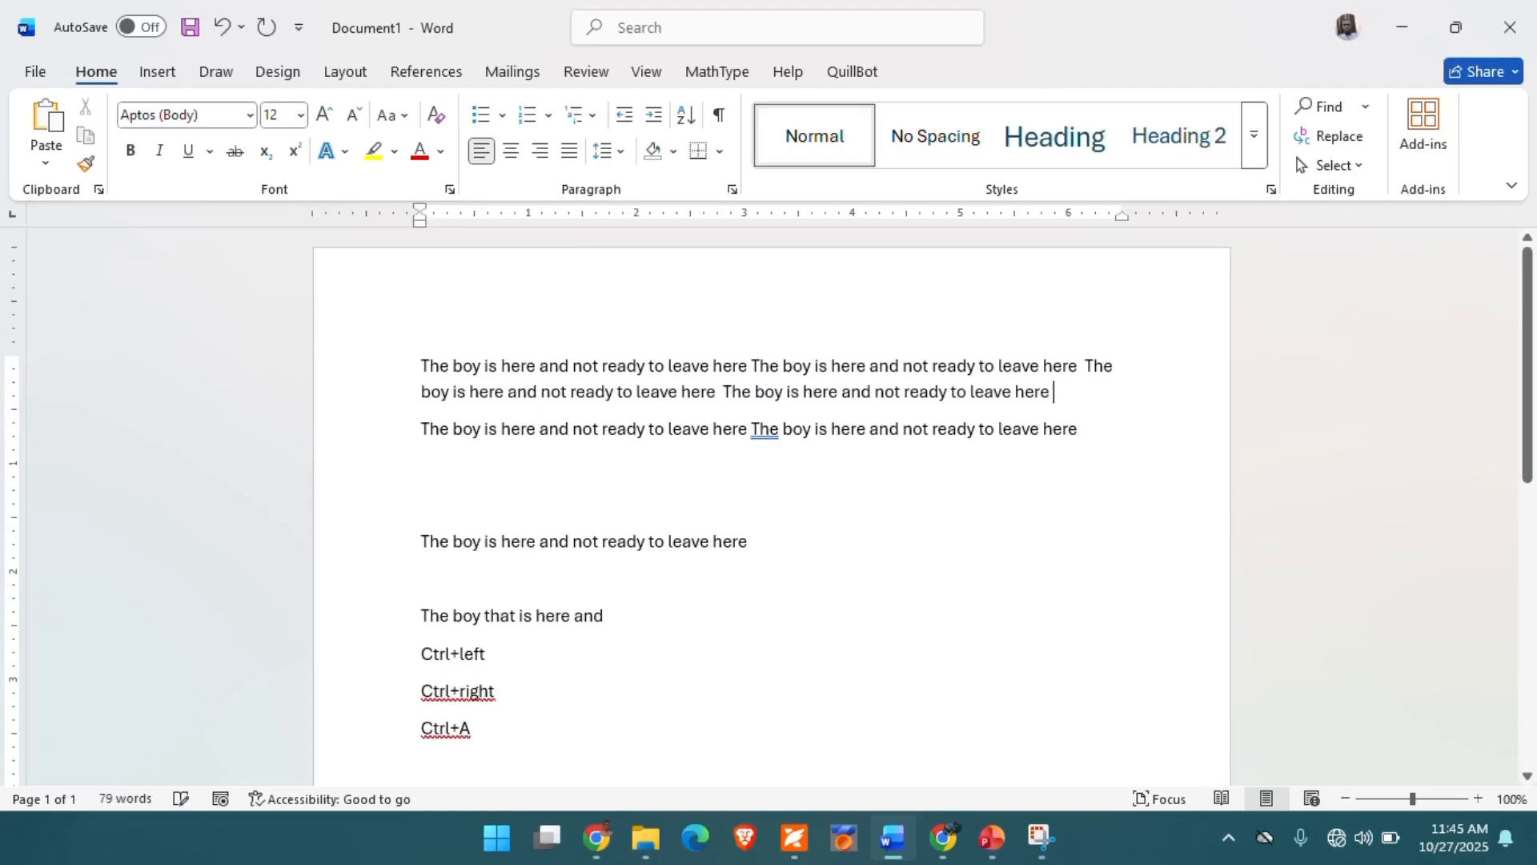
key("Delete")
left_click(1025, 428)
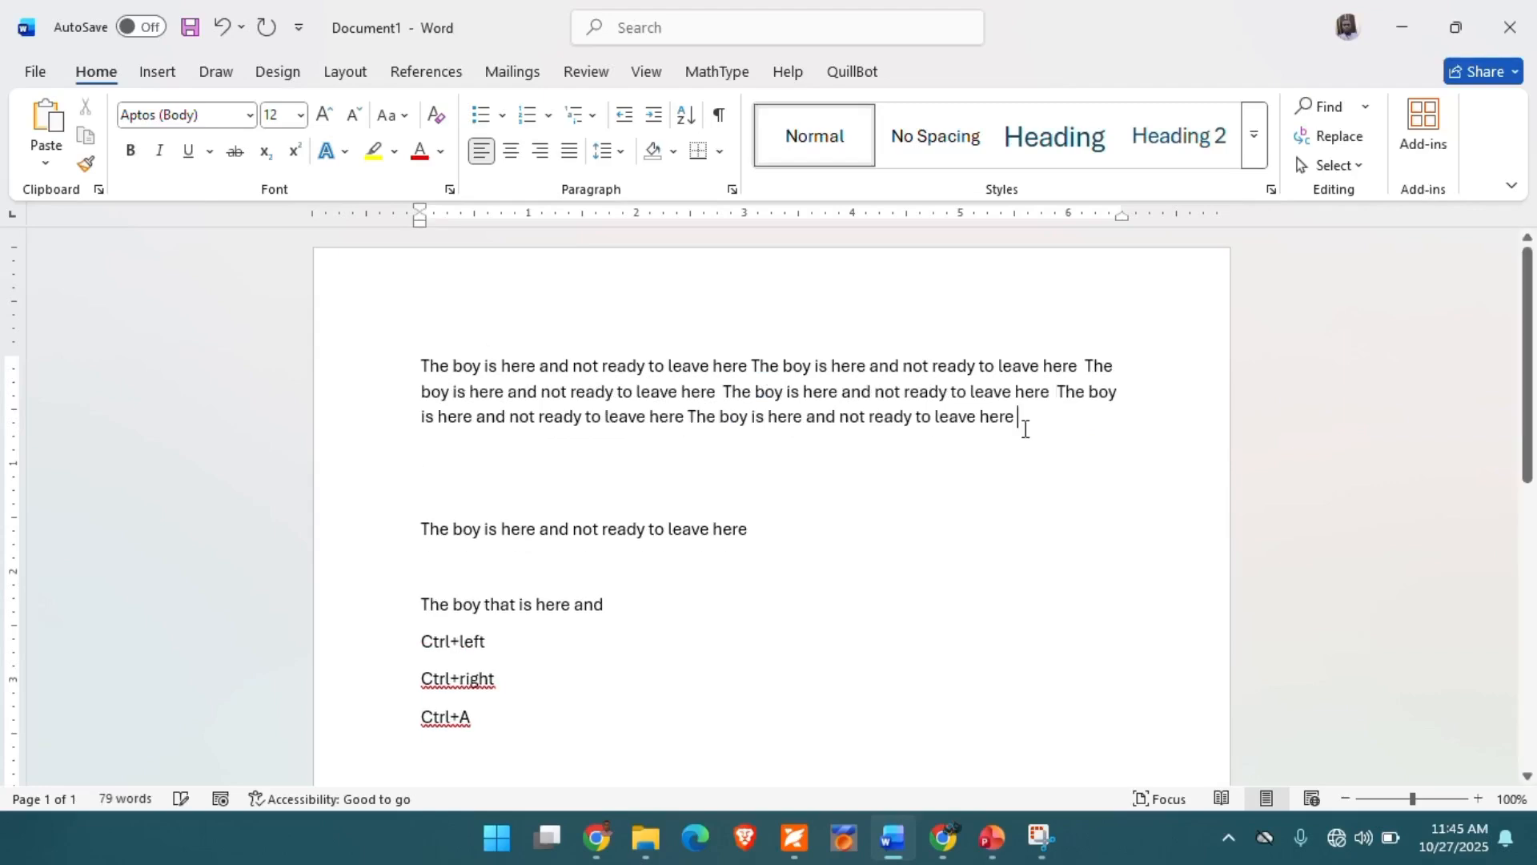
key("Delete")
key("Delete")
key("Delete")
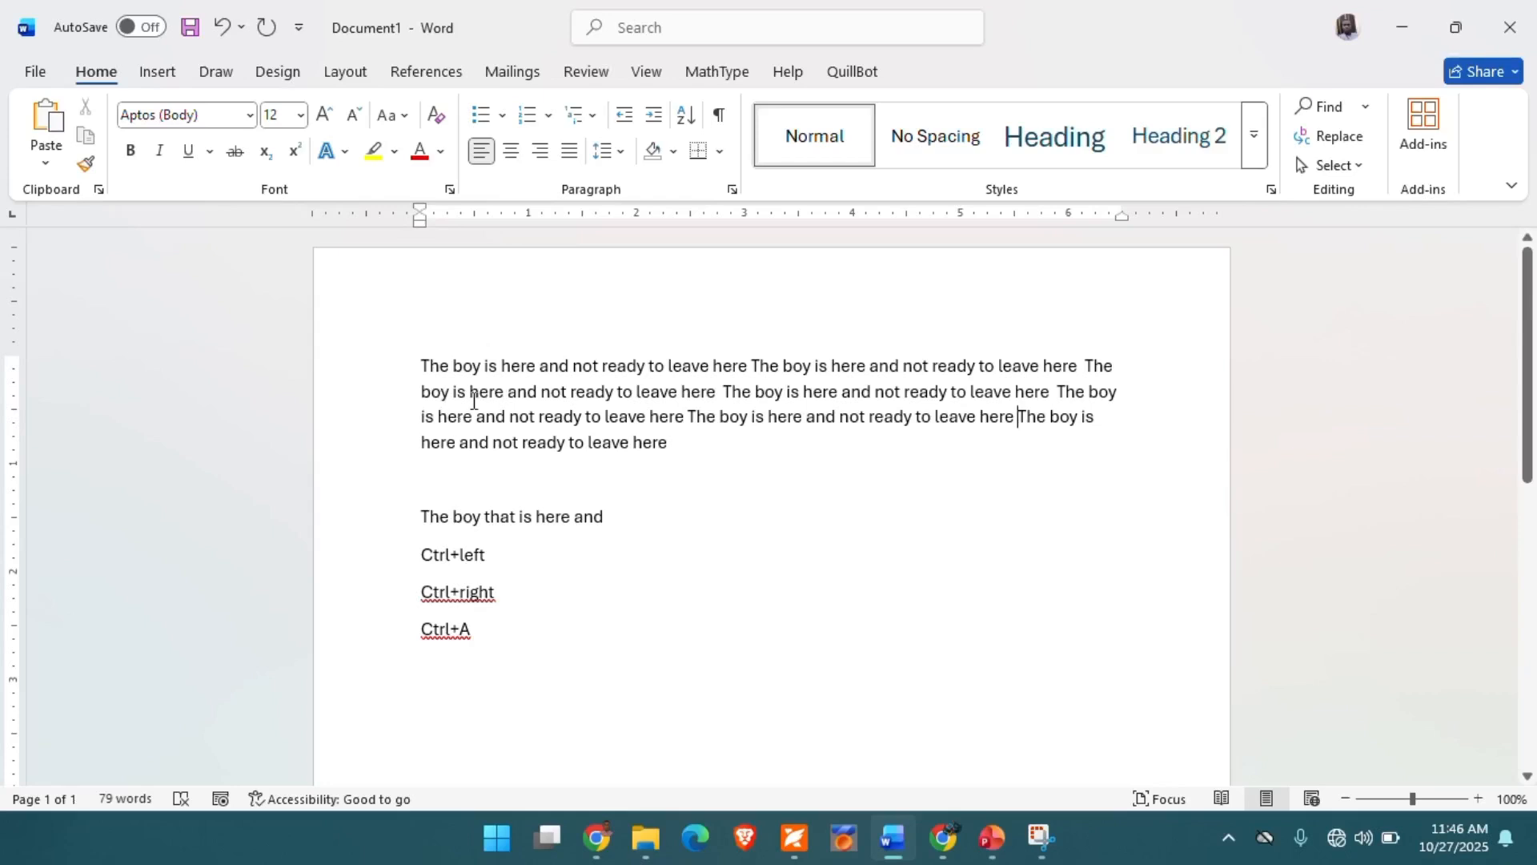
- Select the entire first paragraph, and select the whole document before clearing the selection
triple_click(432, 367)
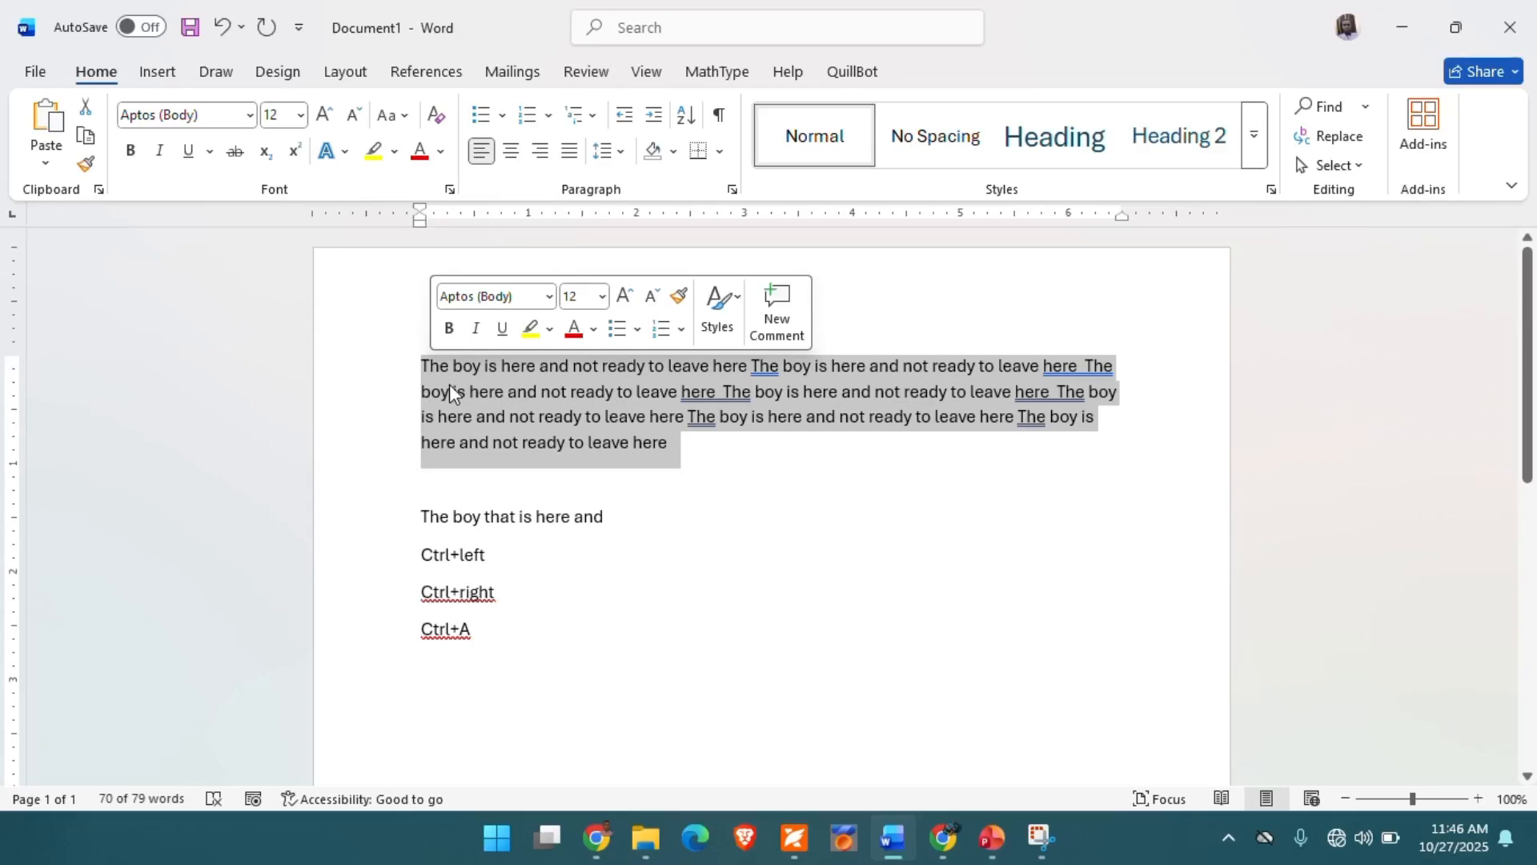
left_click(497, 638)
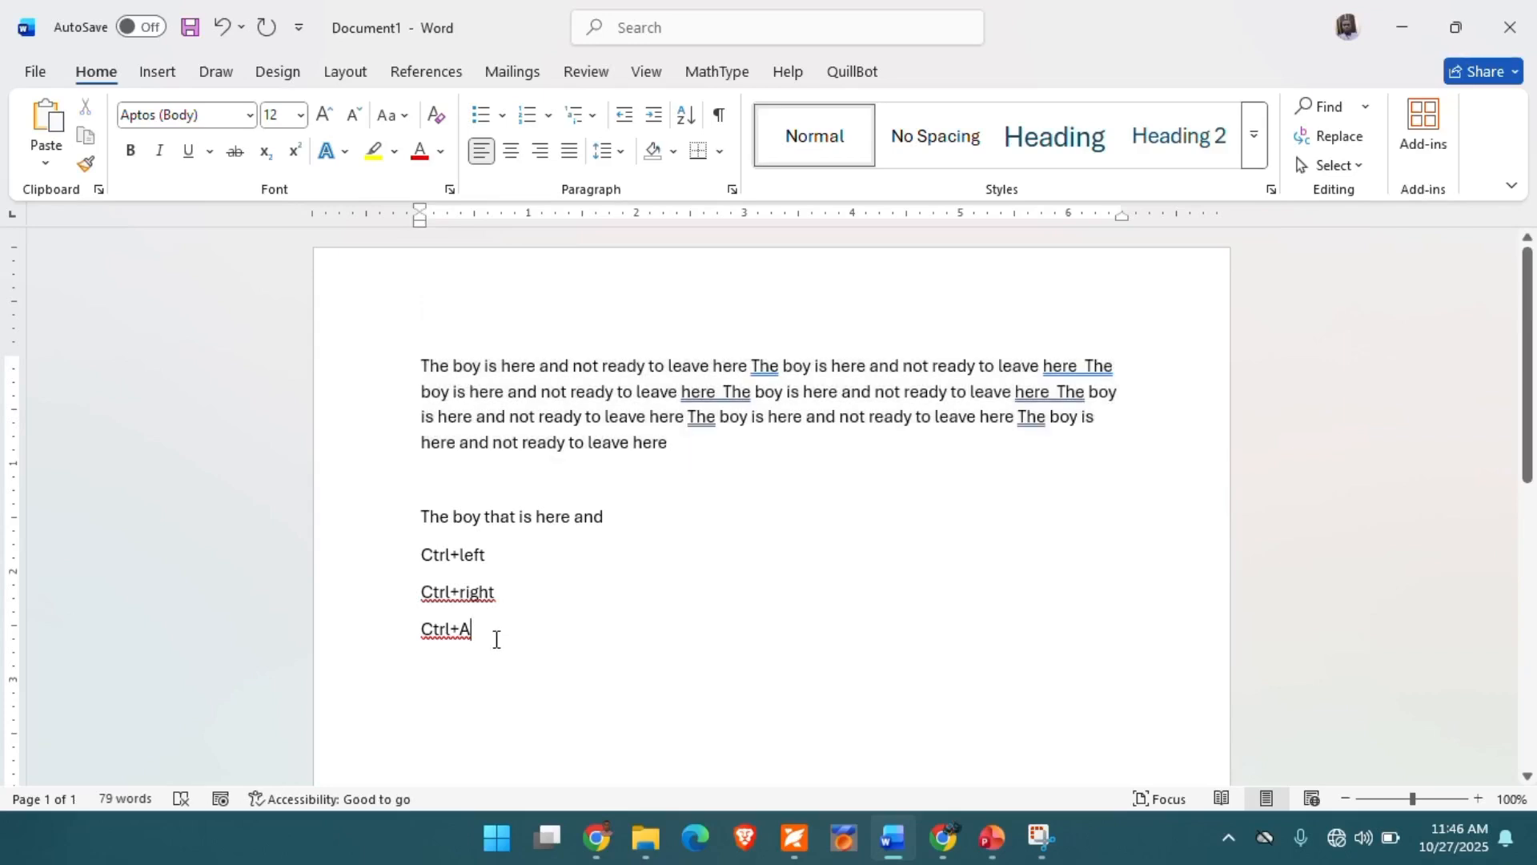
key("ctrl+a")
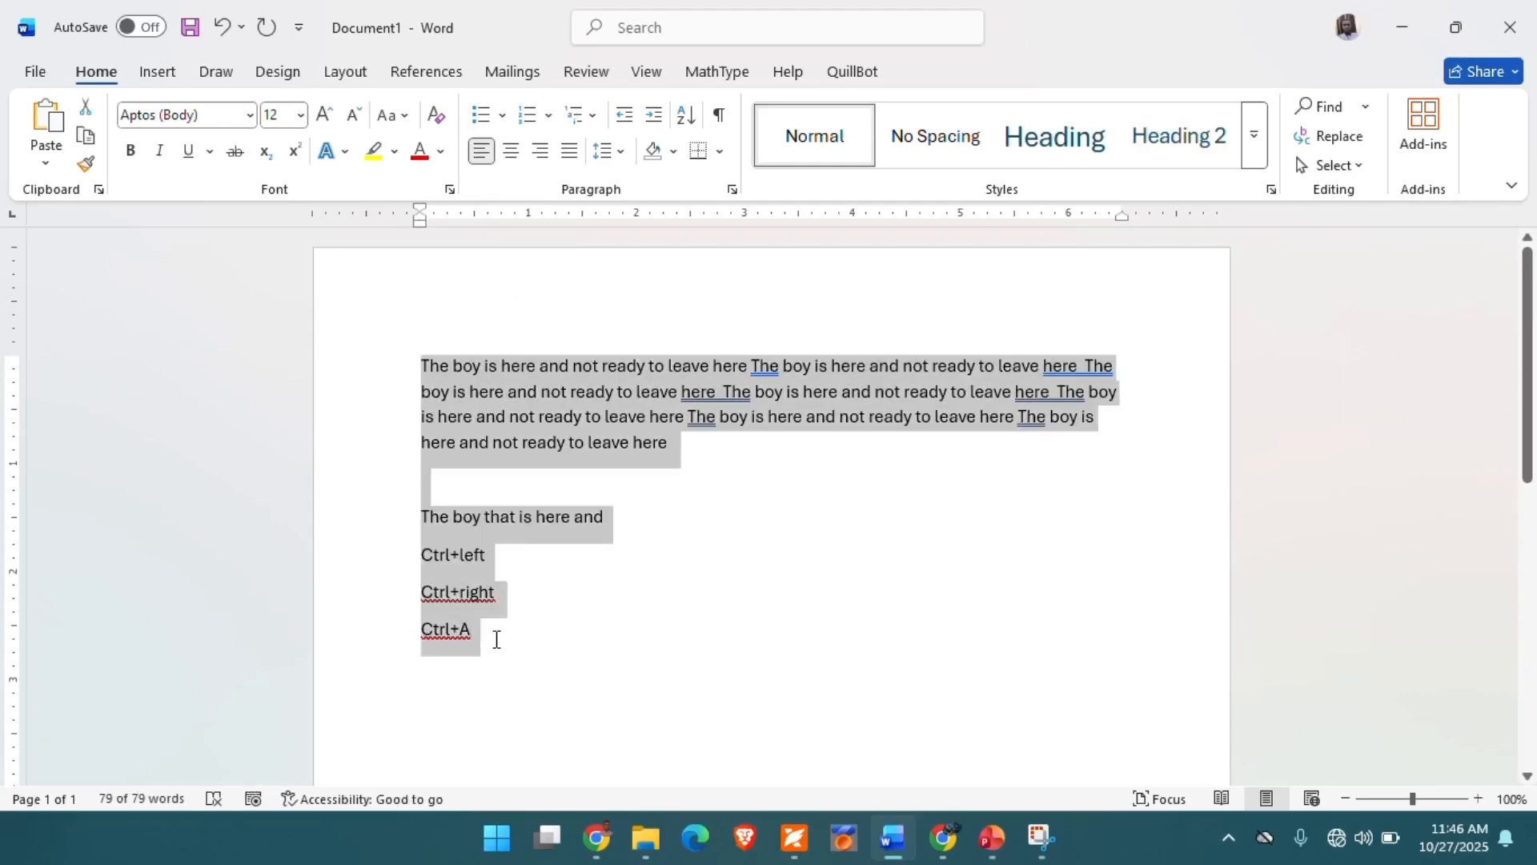
left_click(635, 604)
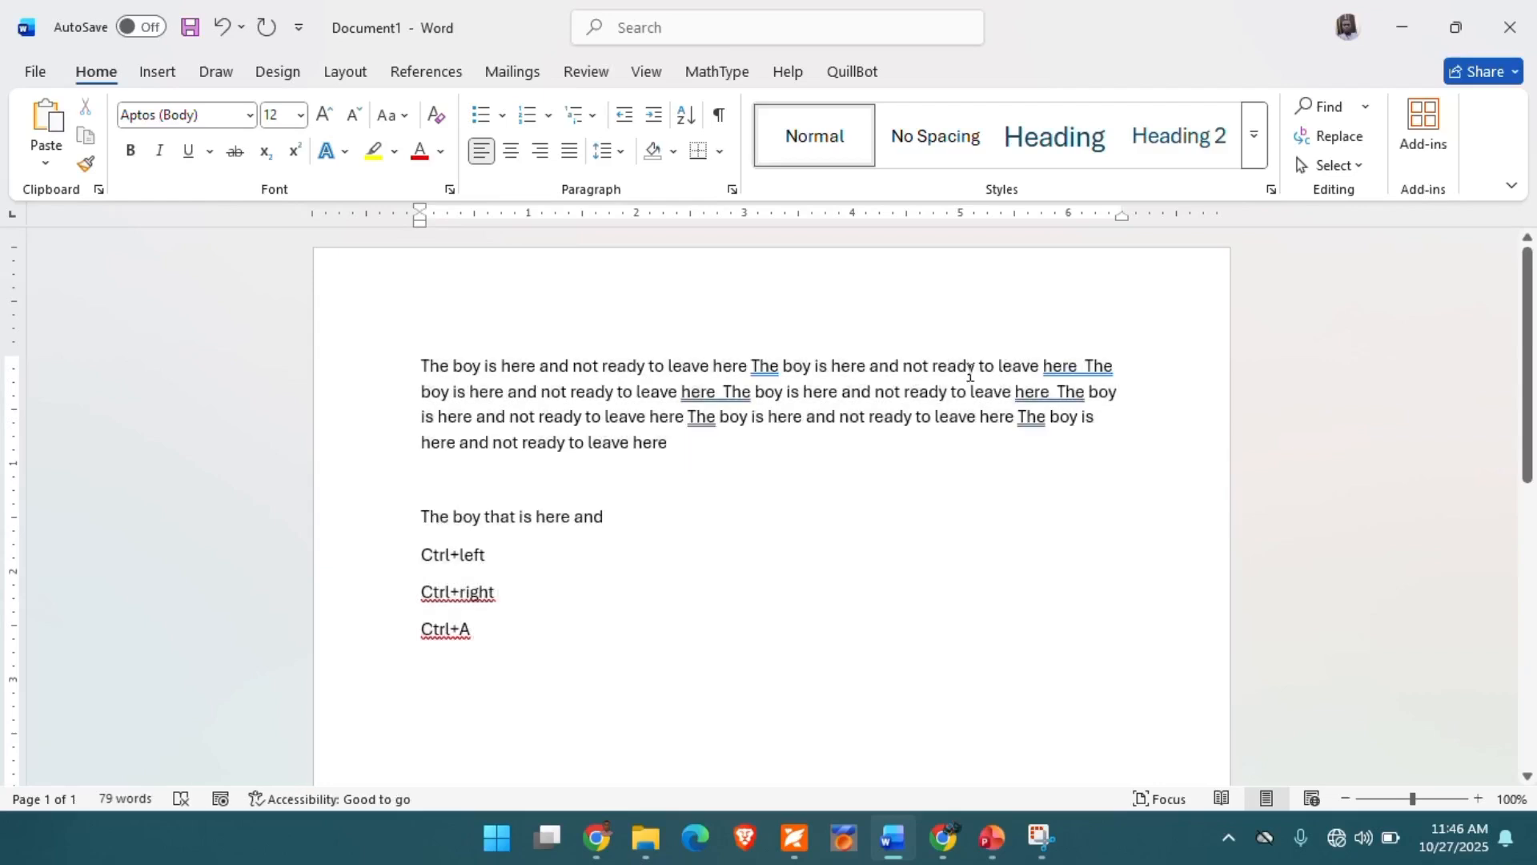
- Select the whole document with the Select All command, and again by sweeping from the first word through "Ctrl+A"
left_click(1361, 167)
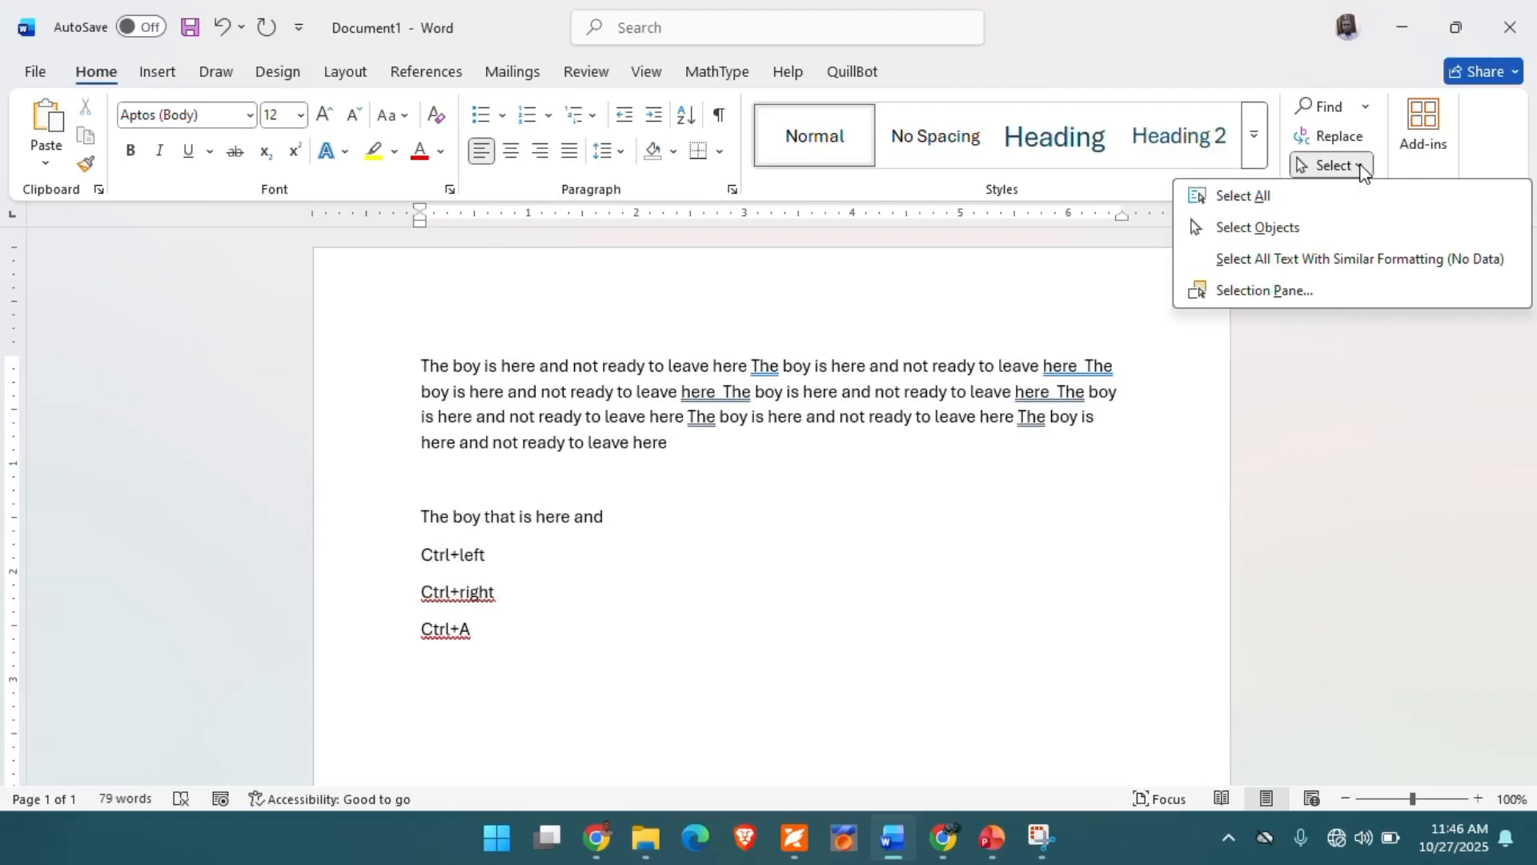
left_click(1233, 196)
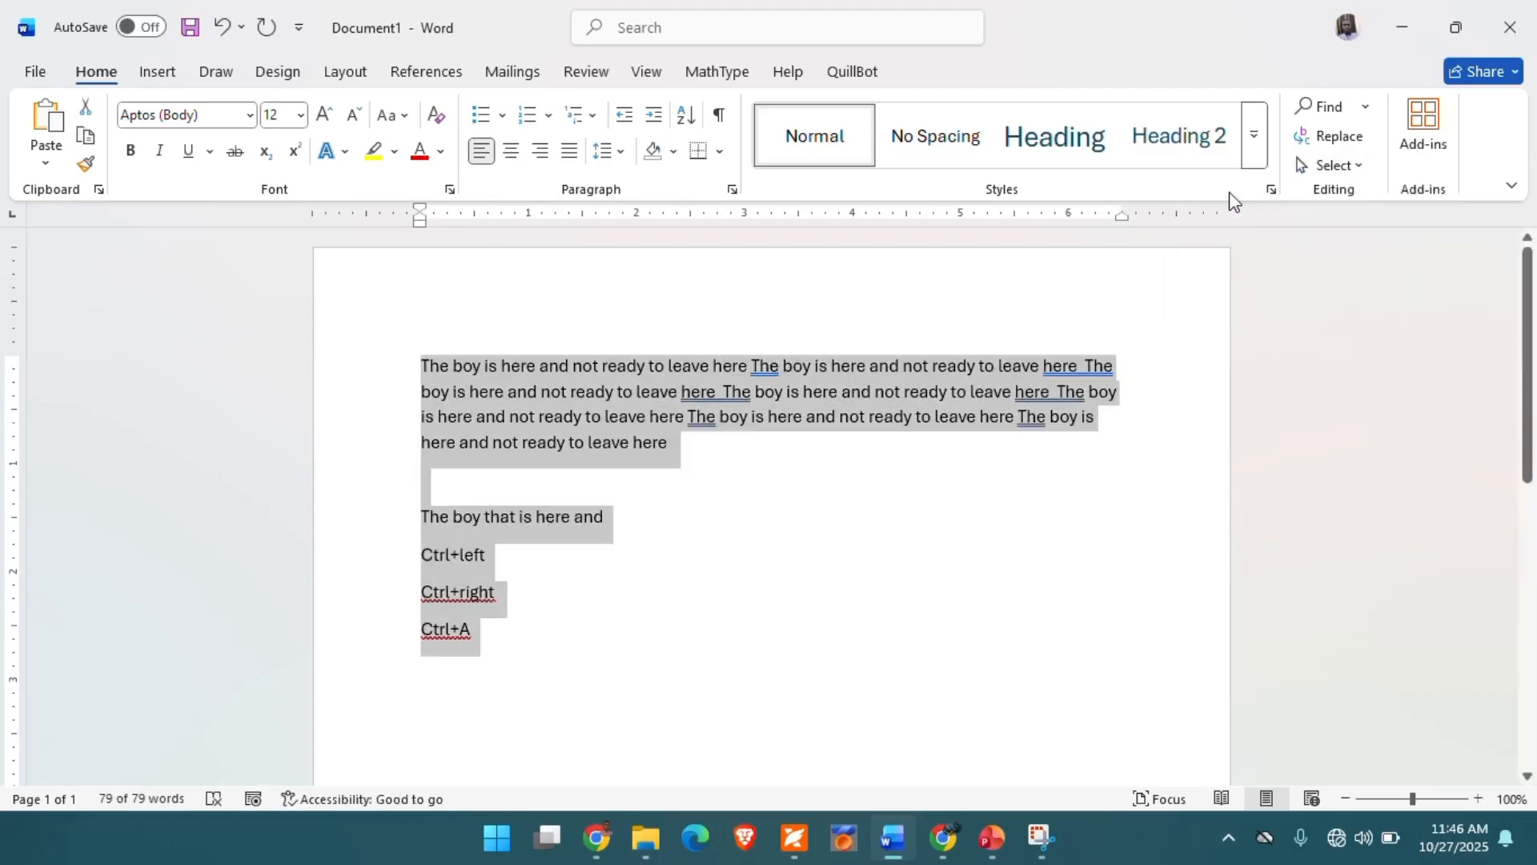
left_click(683, 491)
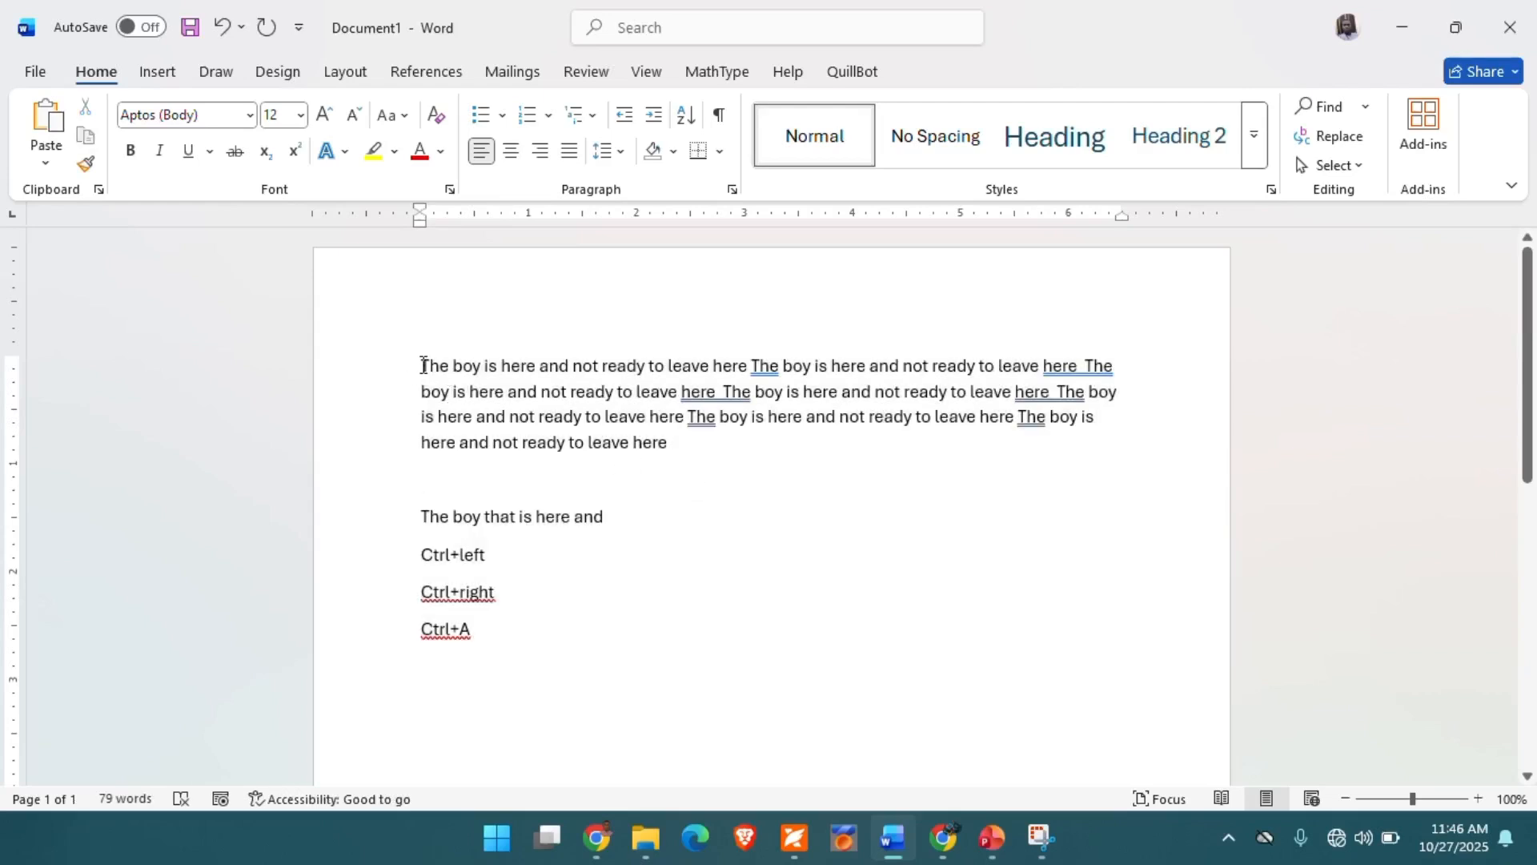
left_click_drag(423, 366, 518, 633)
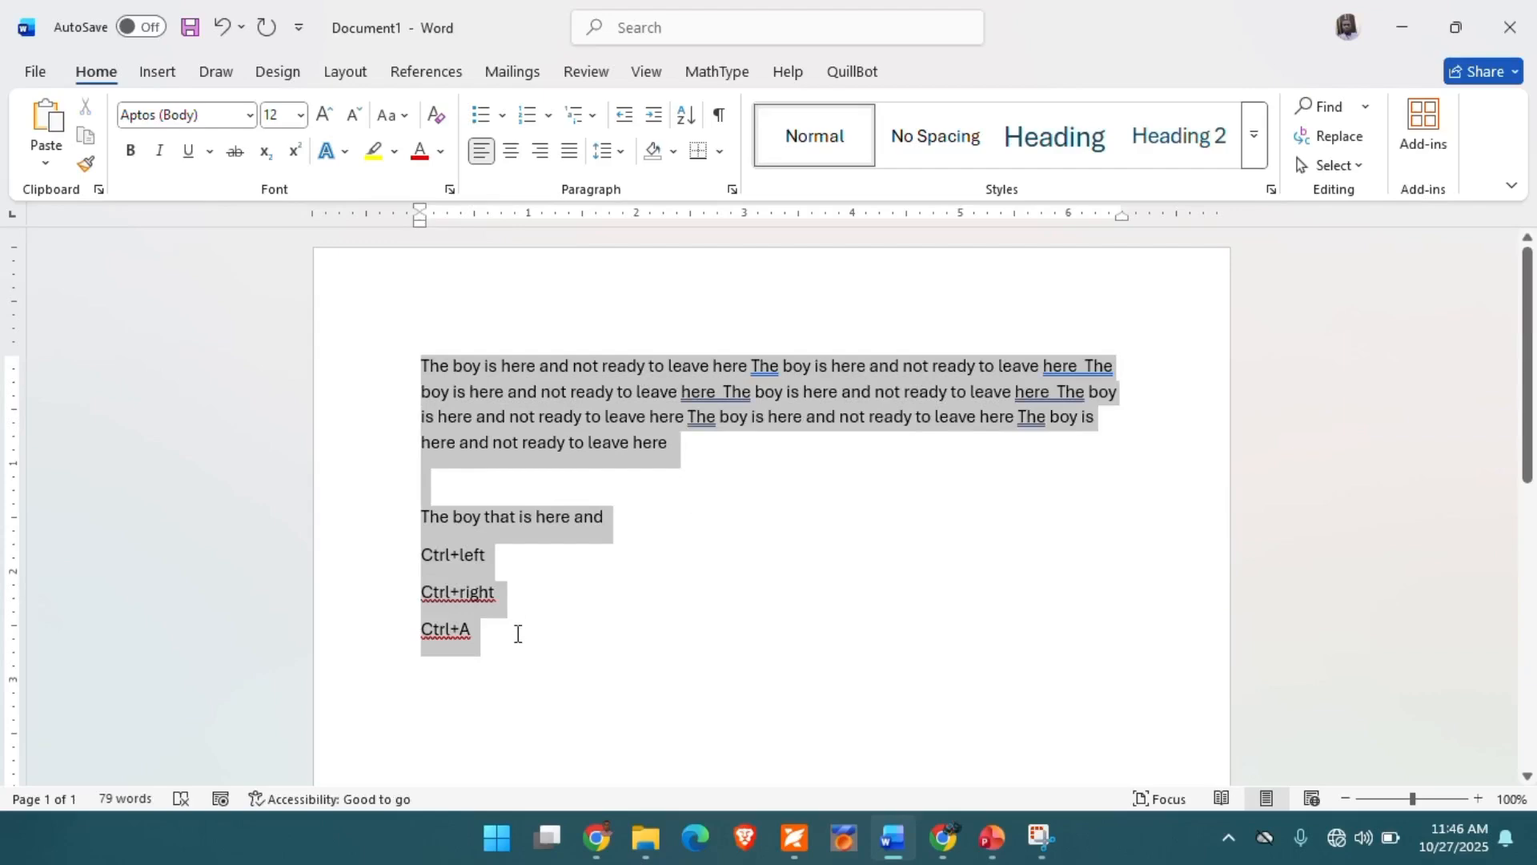
left_click(677, 681)
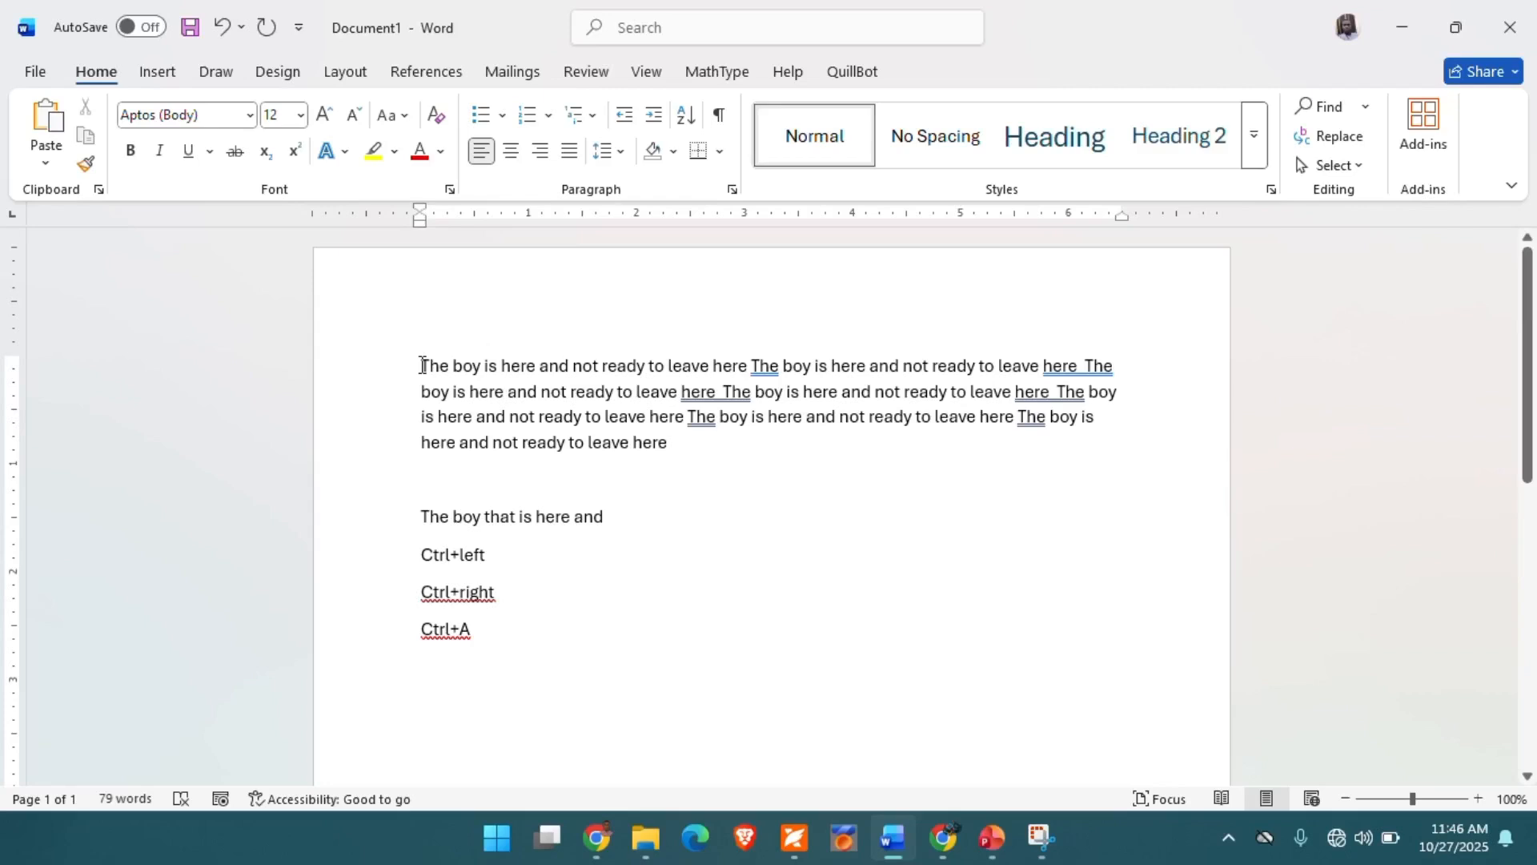
- Select the letter "T" that starts the first paragraph, and twice select its first word "The"
left_click_drag(422, 366, 430, 365)
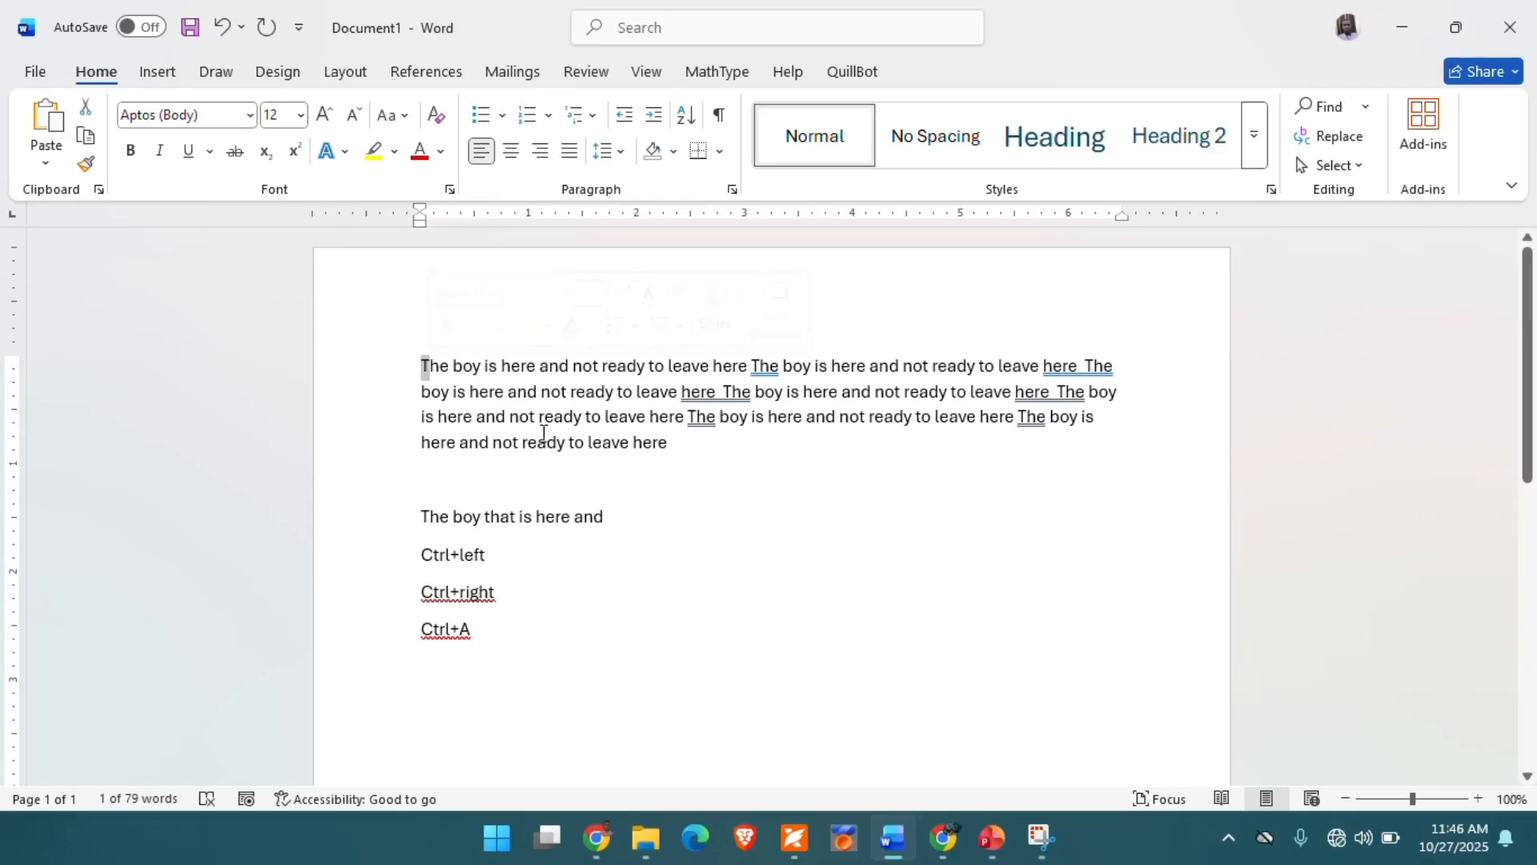
left_click(454, 370)
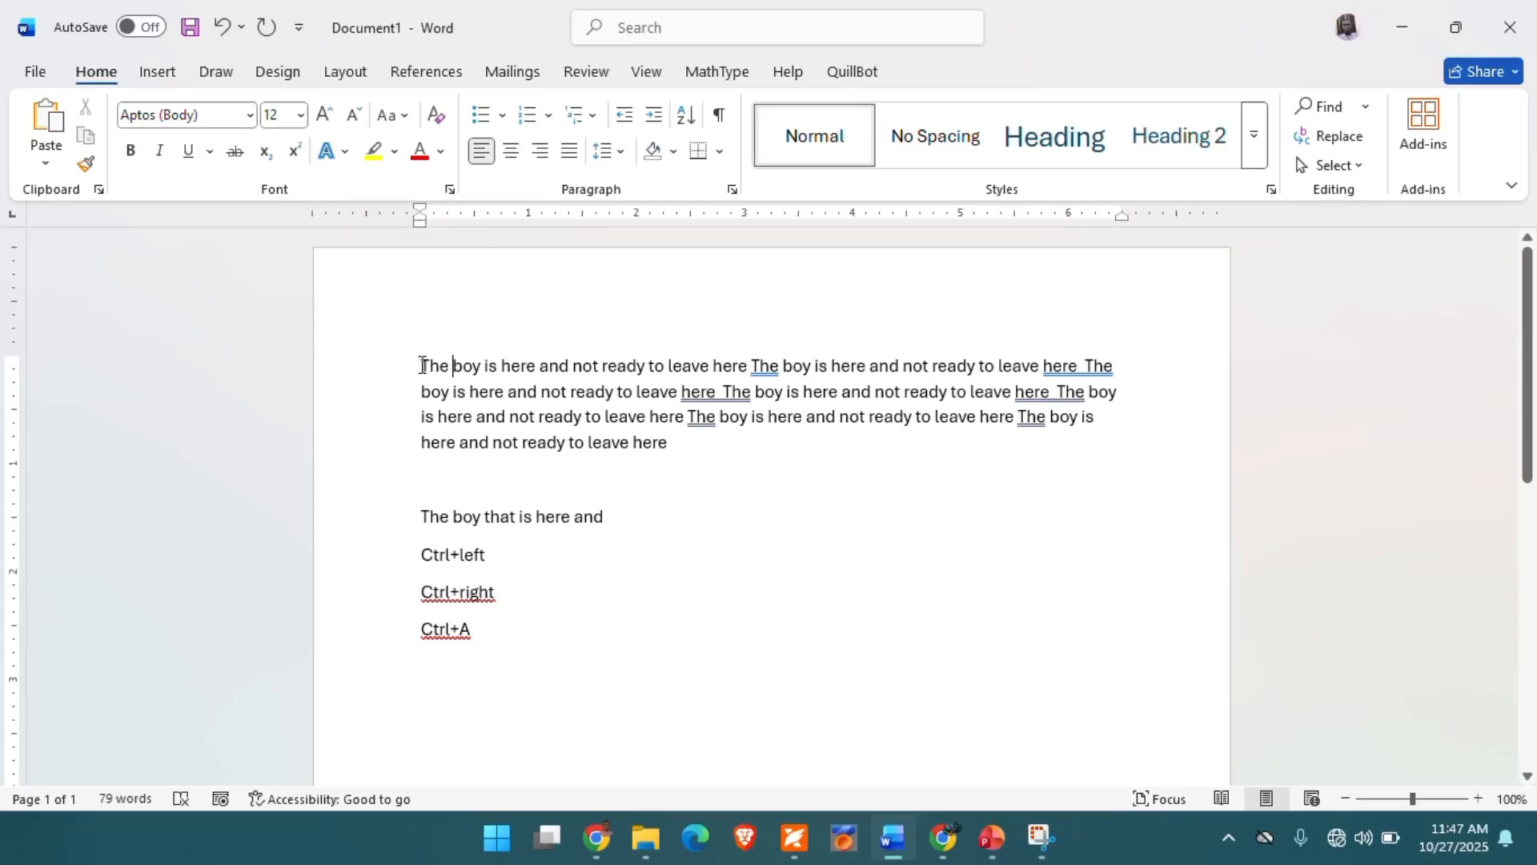
left_click_drag(422, 365, 449, 367)
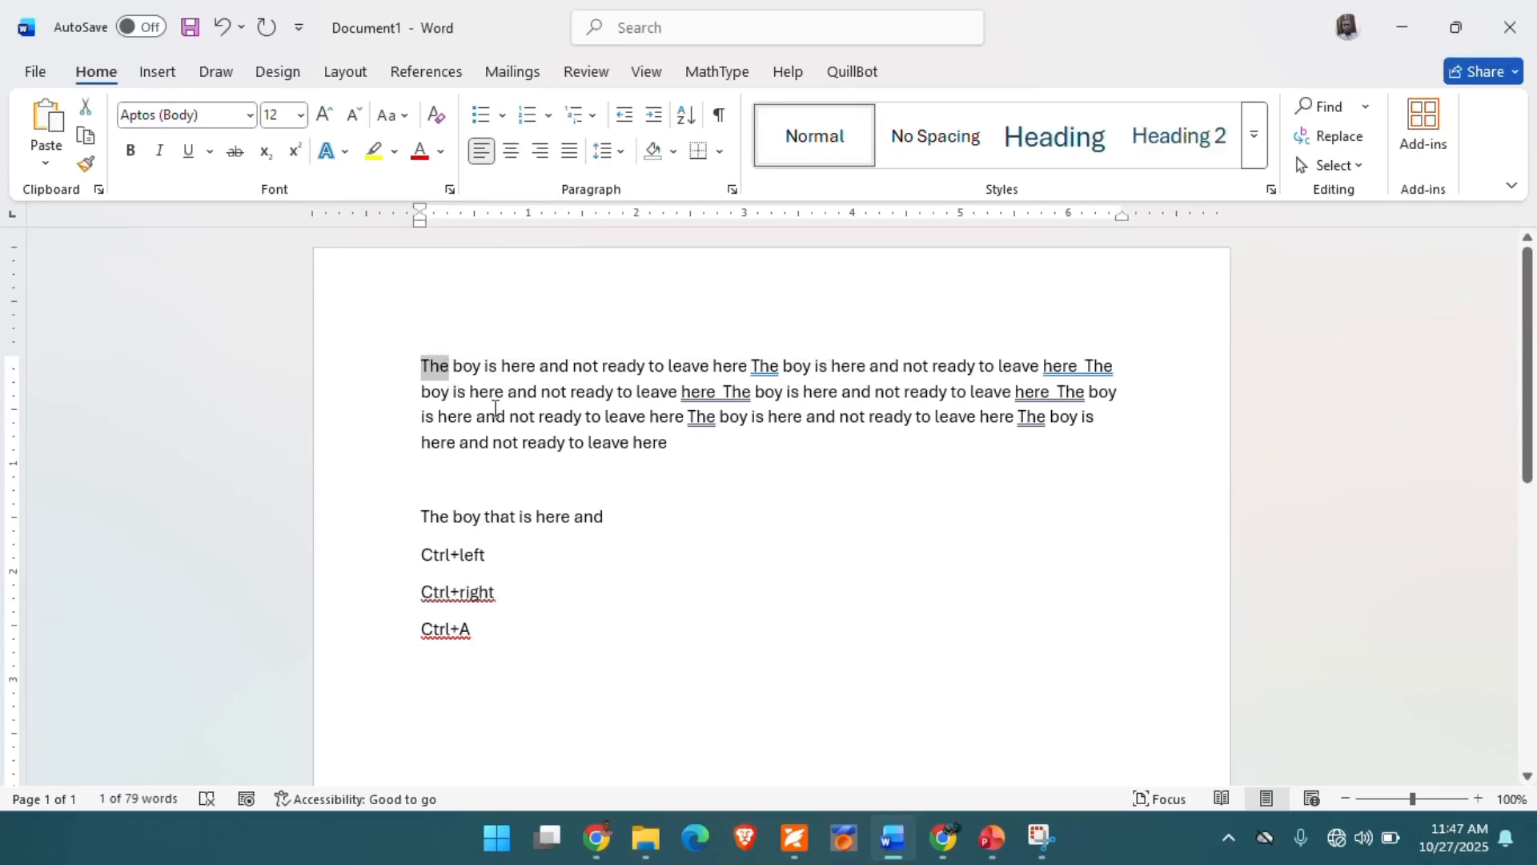
left_click(449, 383)
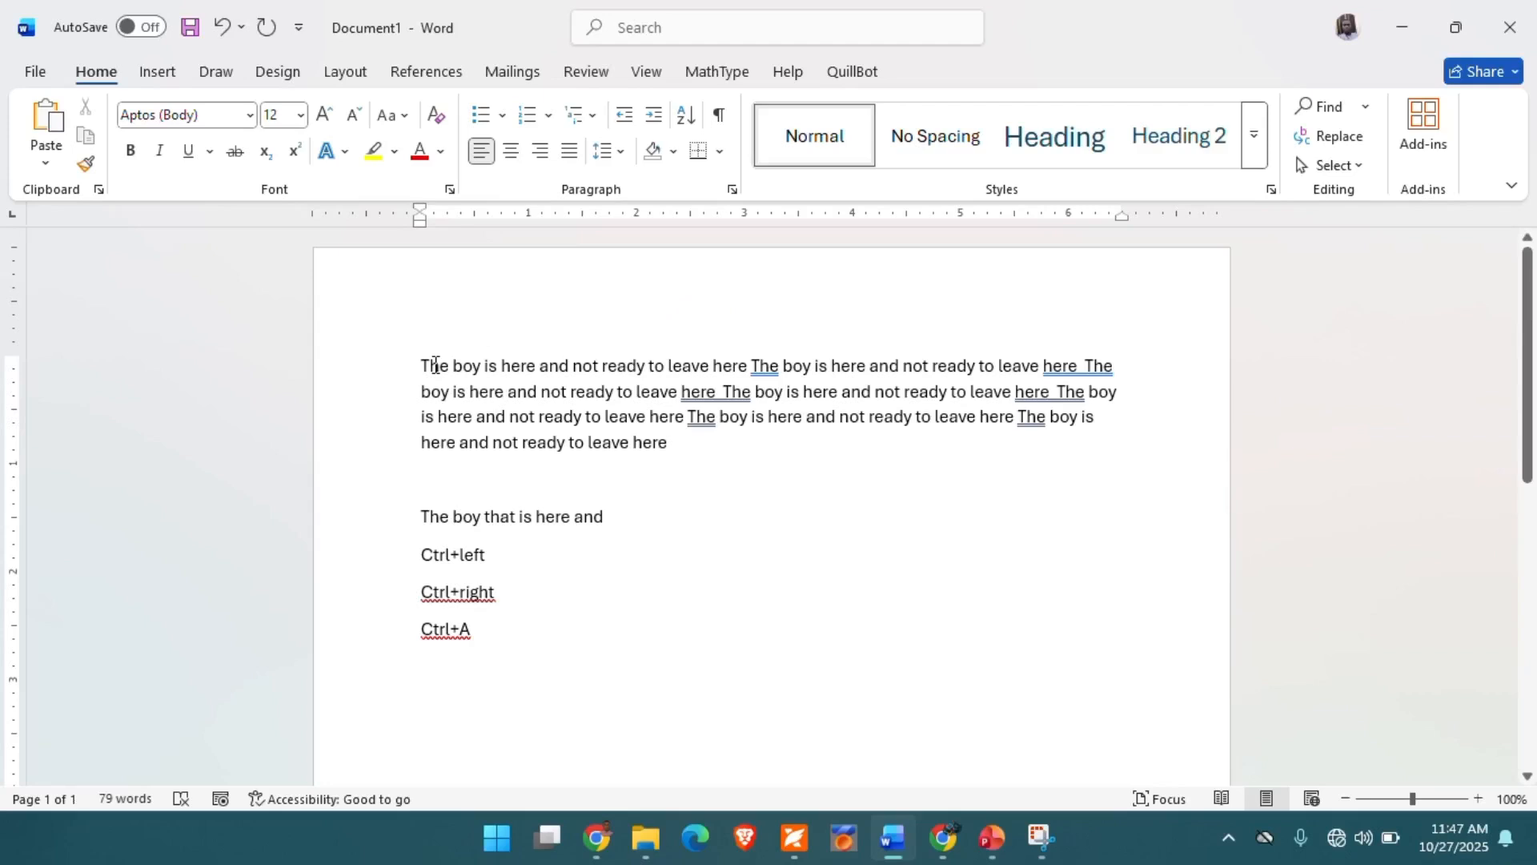
double_click(435, 366)
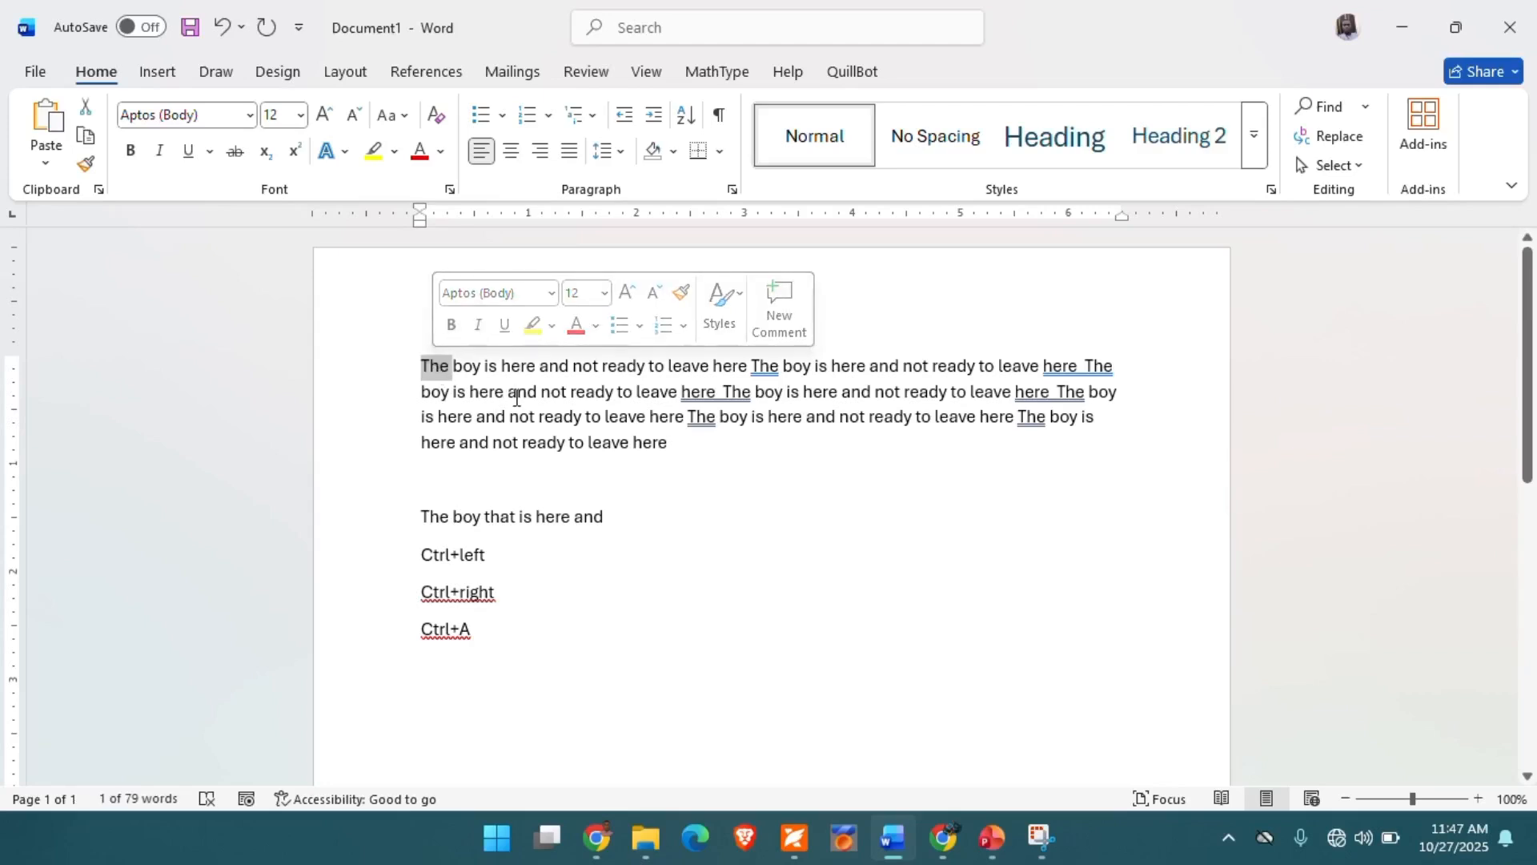
- Select the first line of the first paragraph by sweeping across its text, and clear the selection
left_click(480, 391)
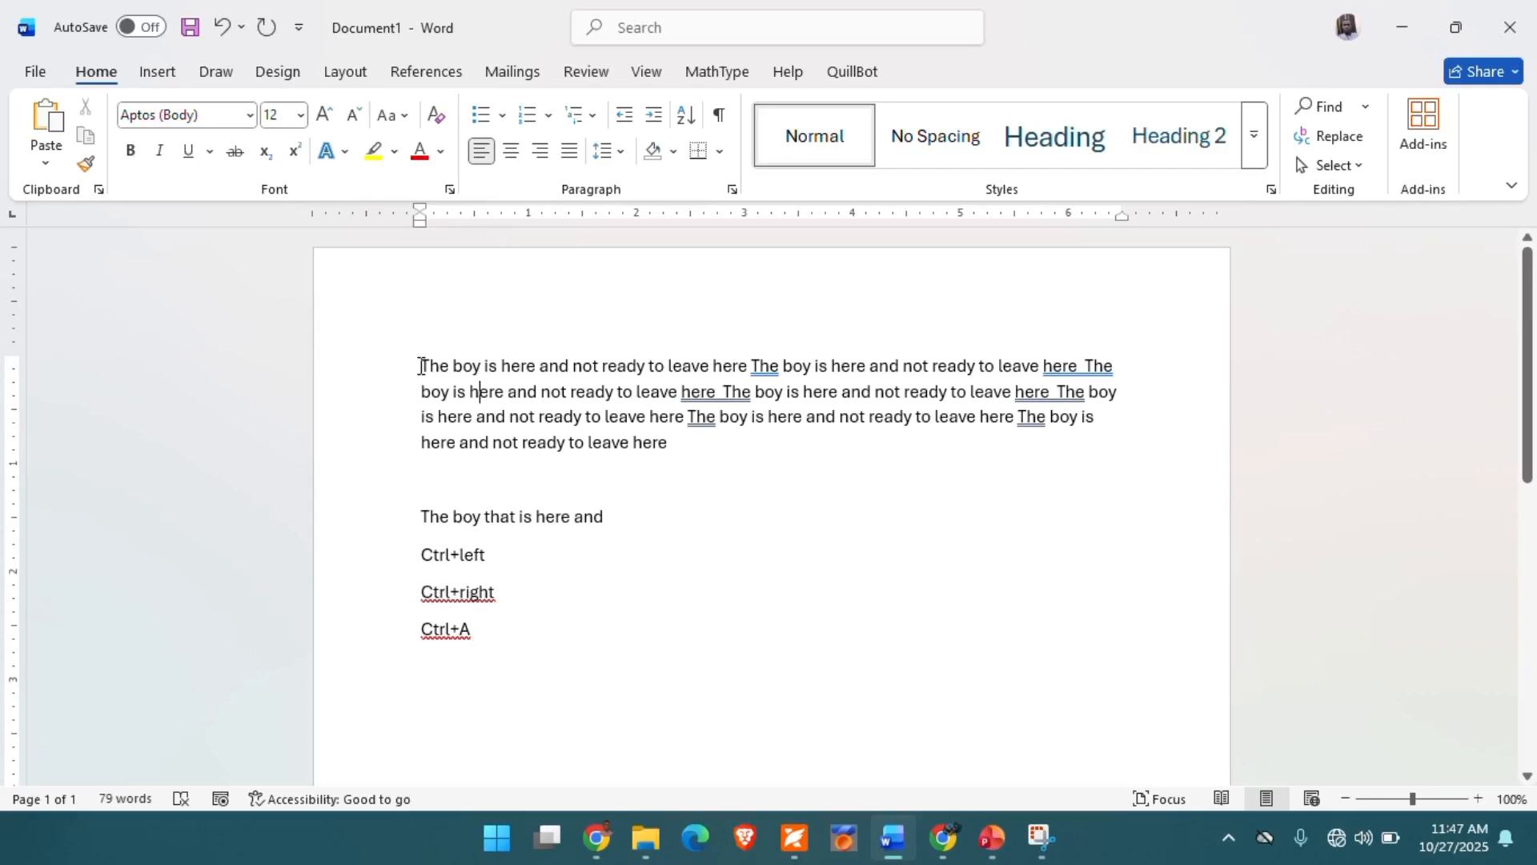
left_click_drag(420, 366, 1117, 362)
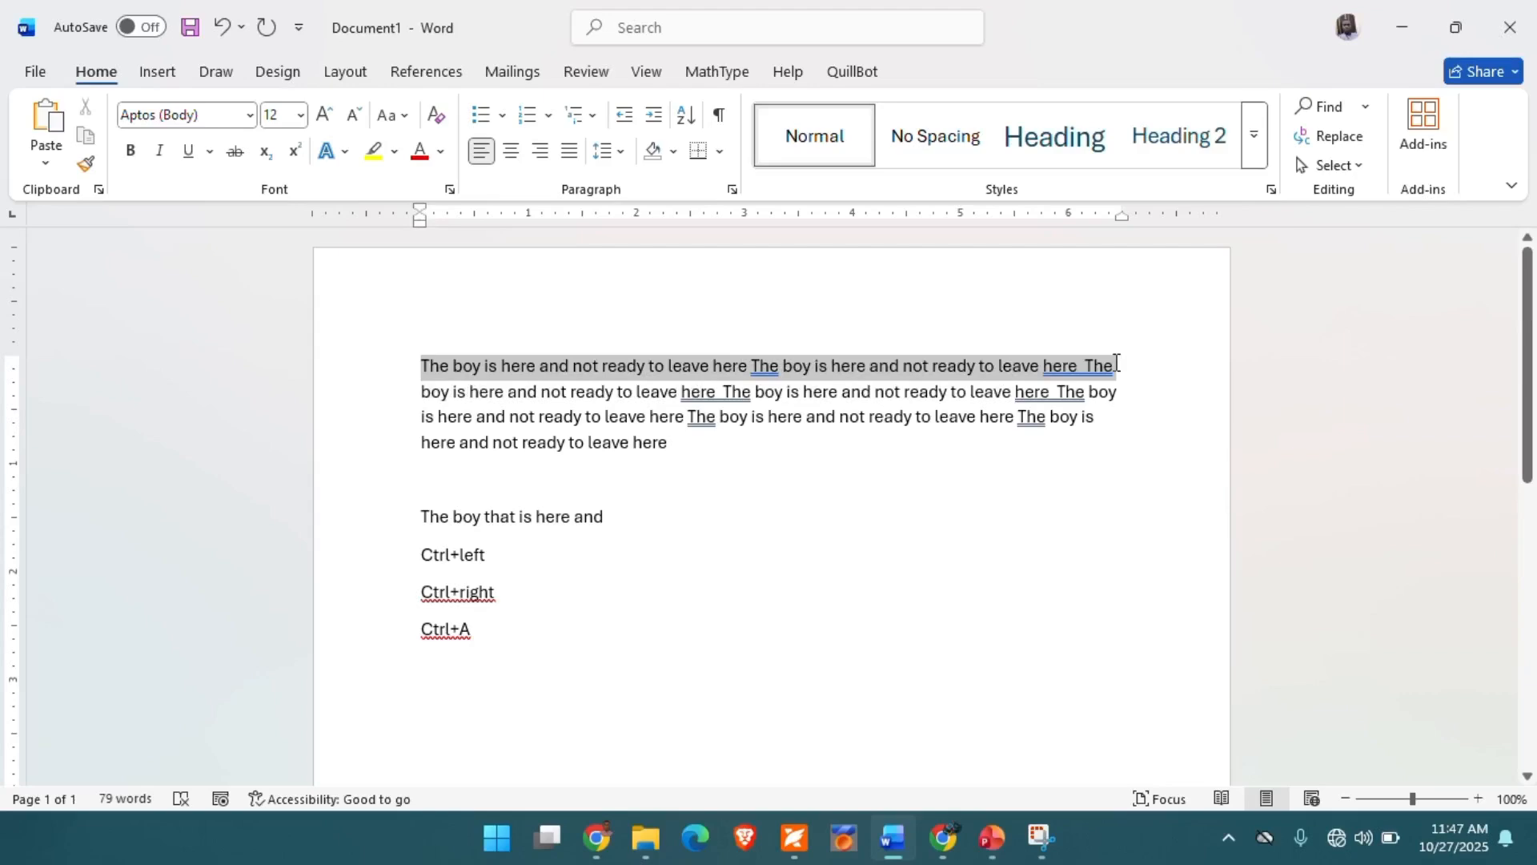
left_click(605, 370)
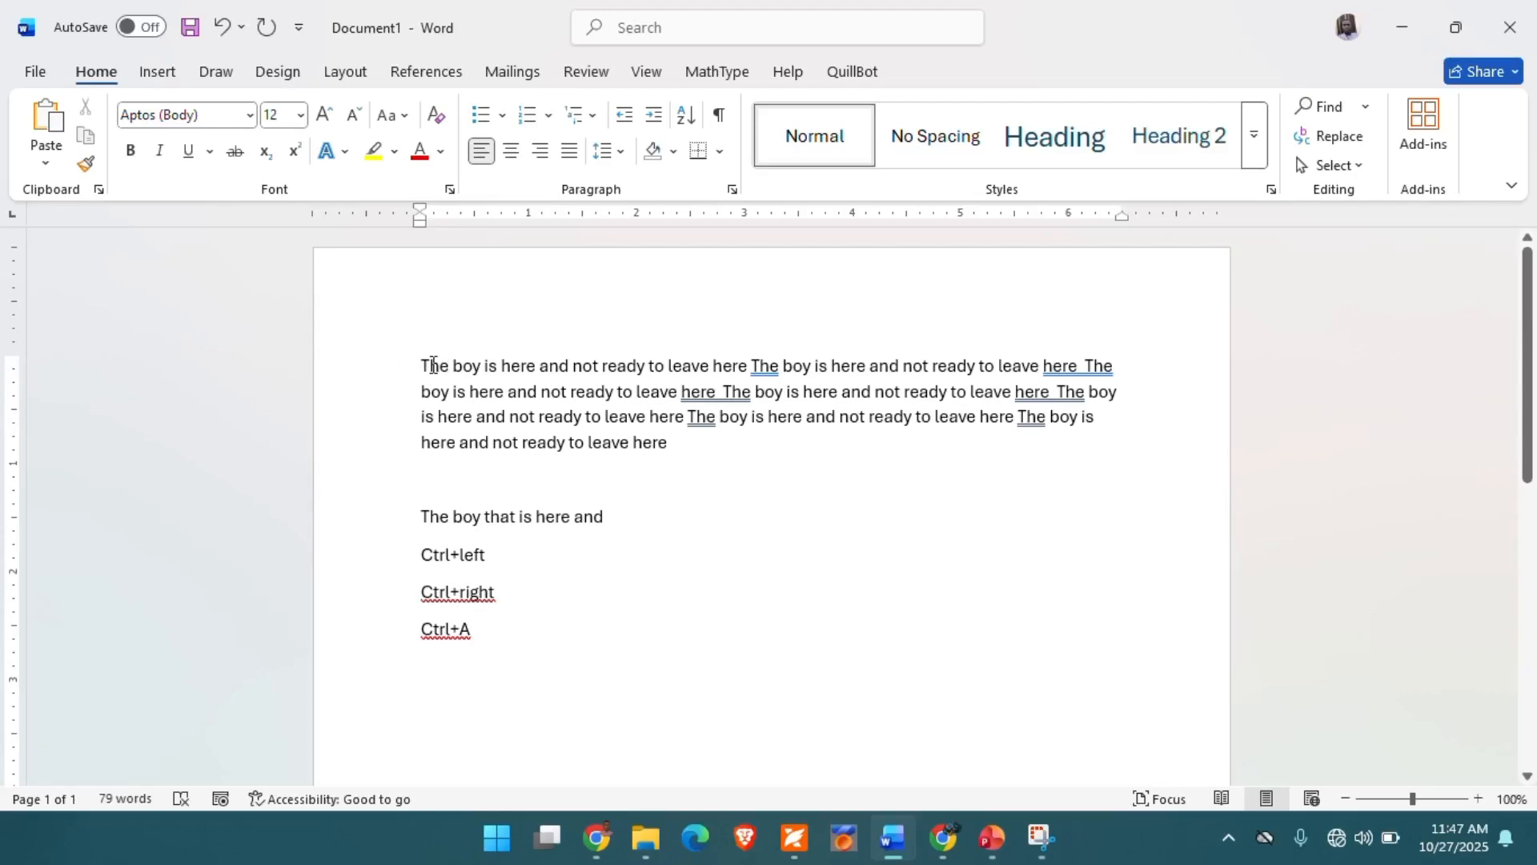
- Select each line of the first paragraph in turn from the margin, and the first line once more before clearing the selection
left_click(382, 374)
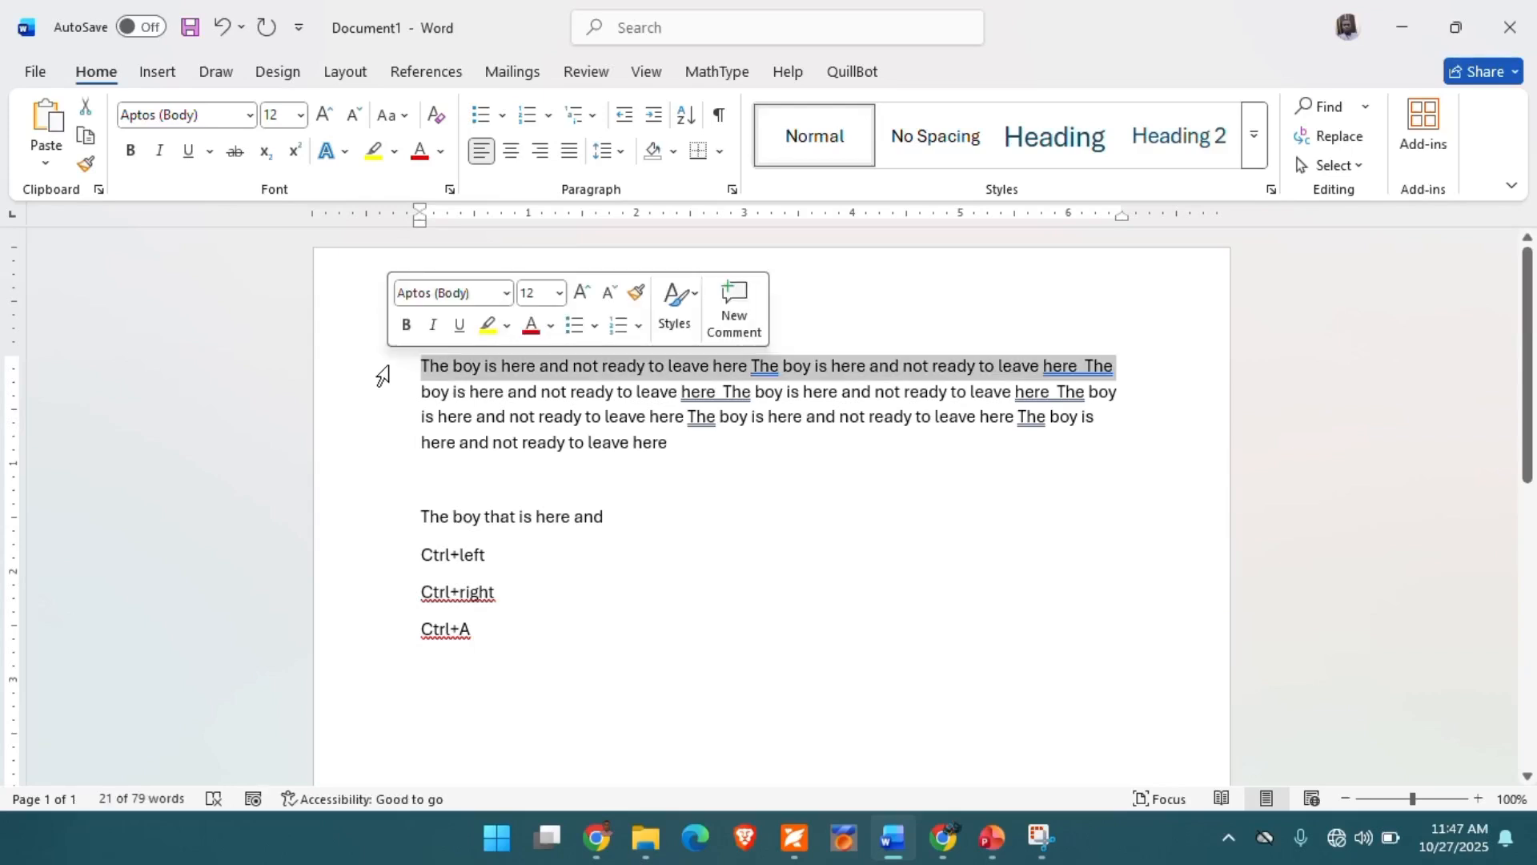
left_click(382, 408)
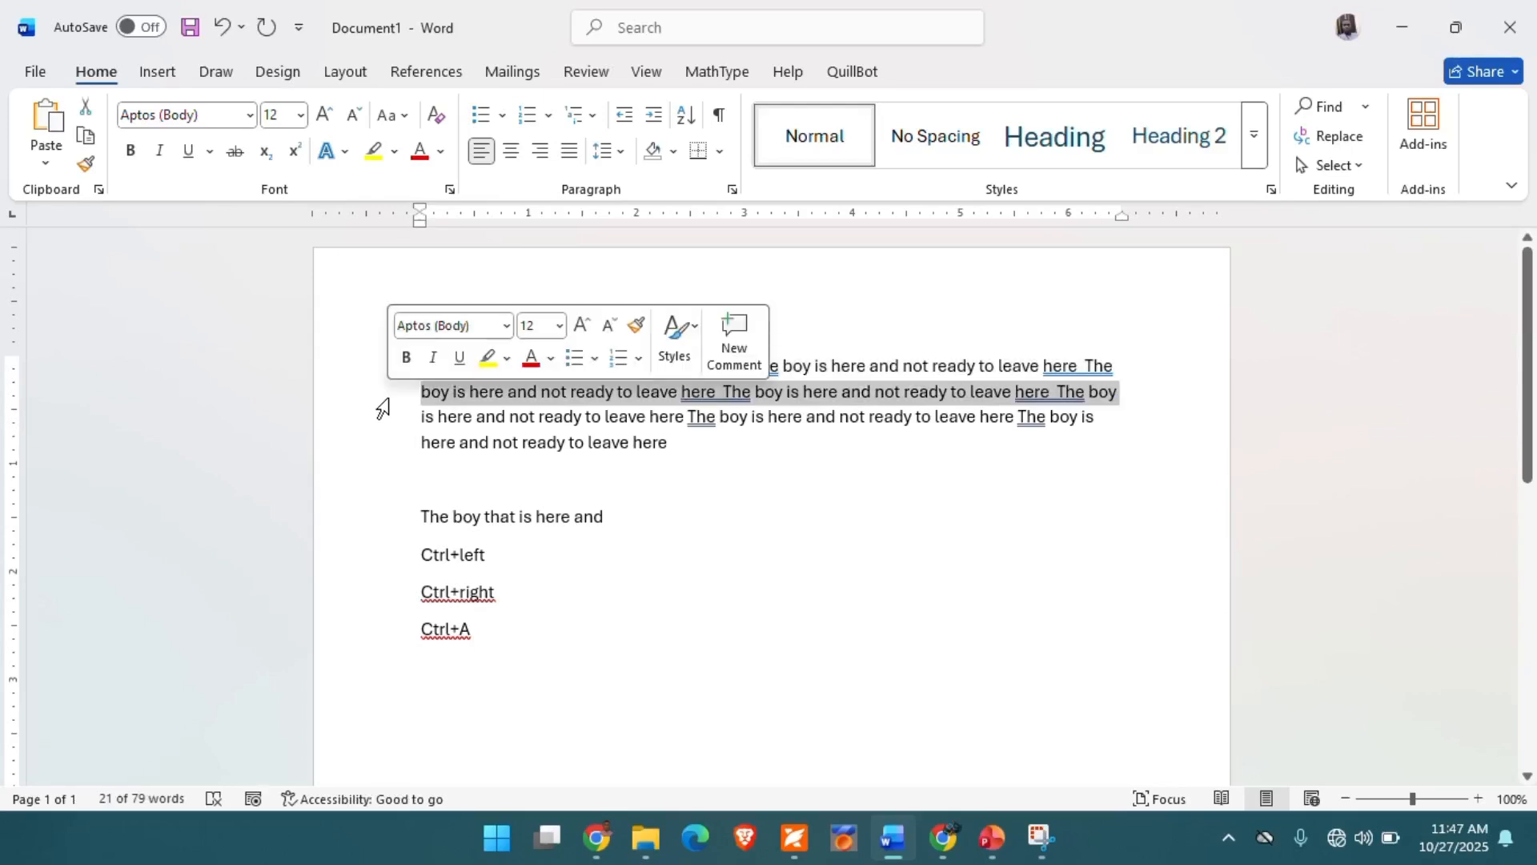
left_click(379, 420)
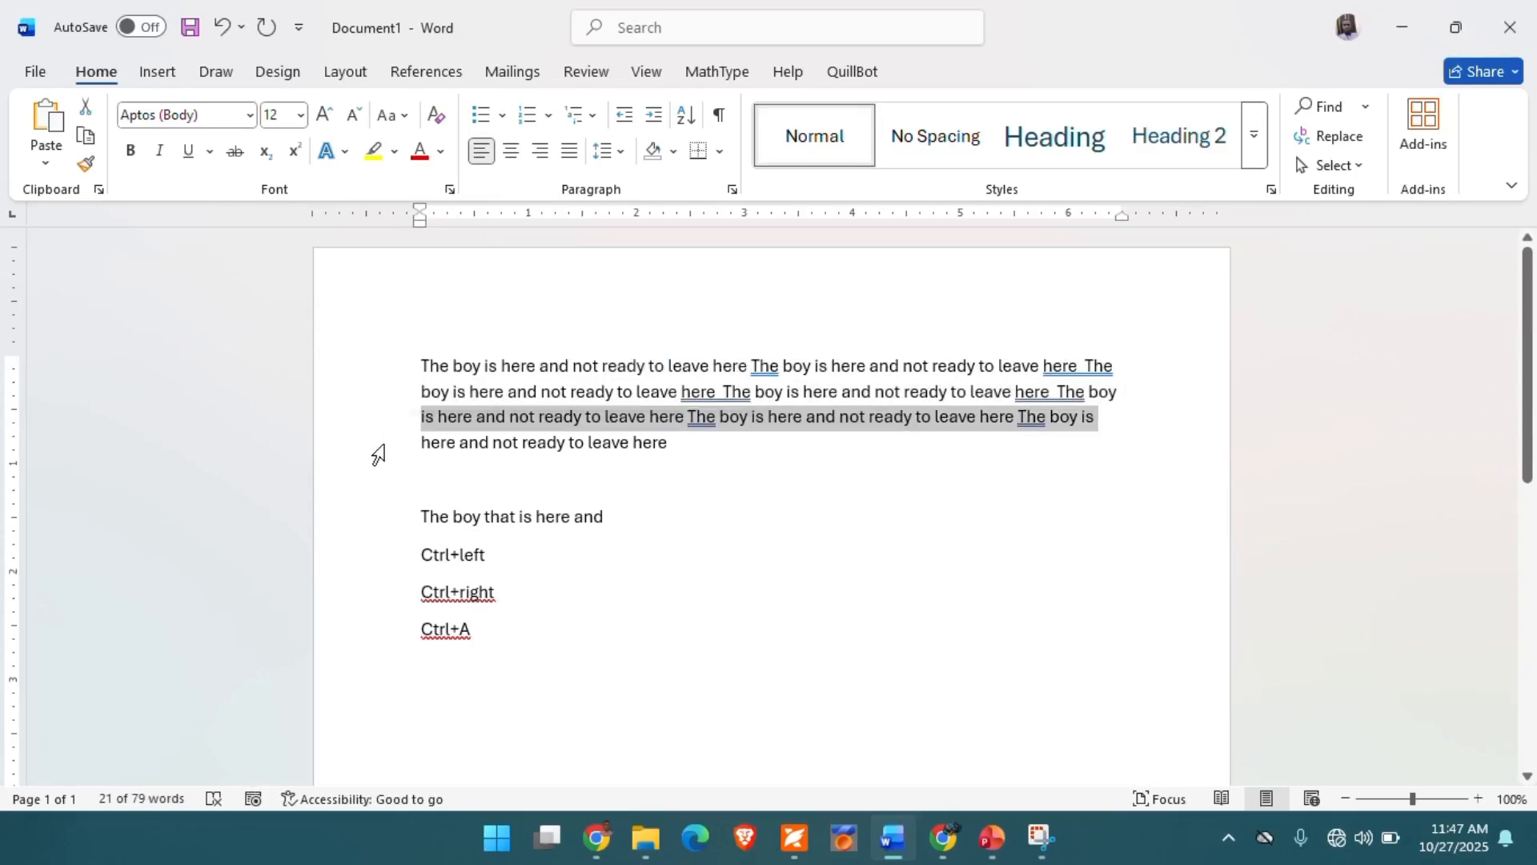
left_click(378, 454)
left_click(779, 491)
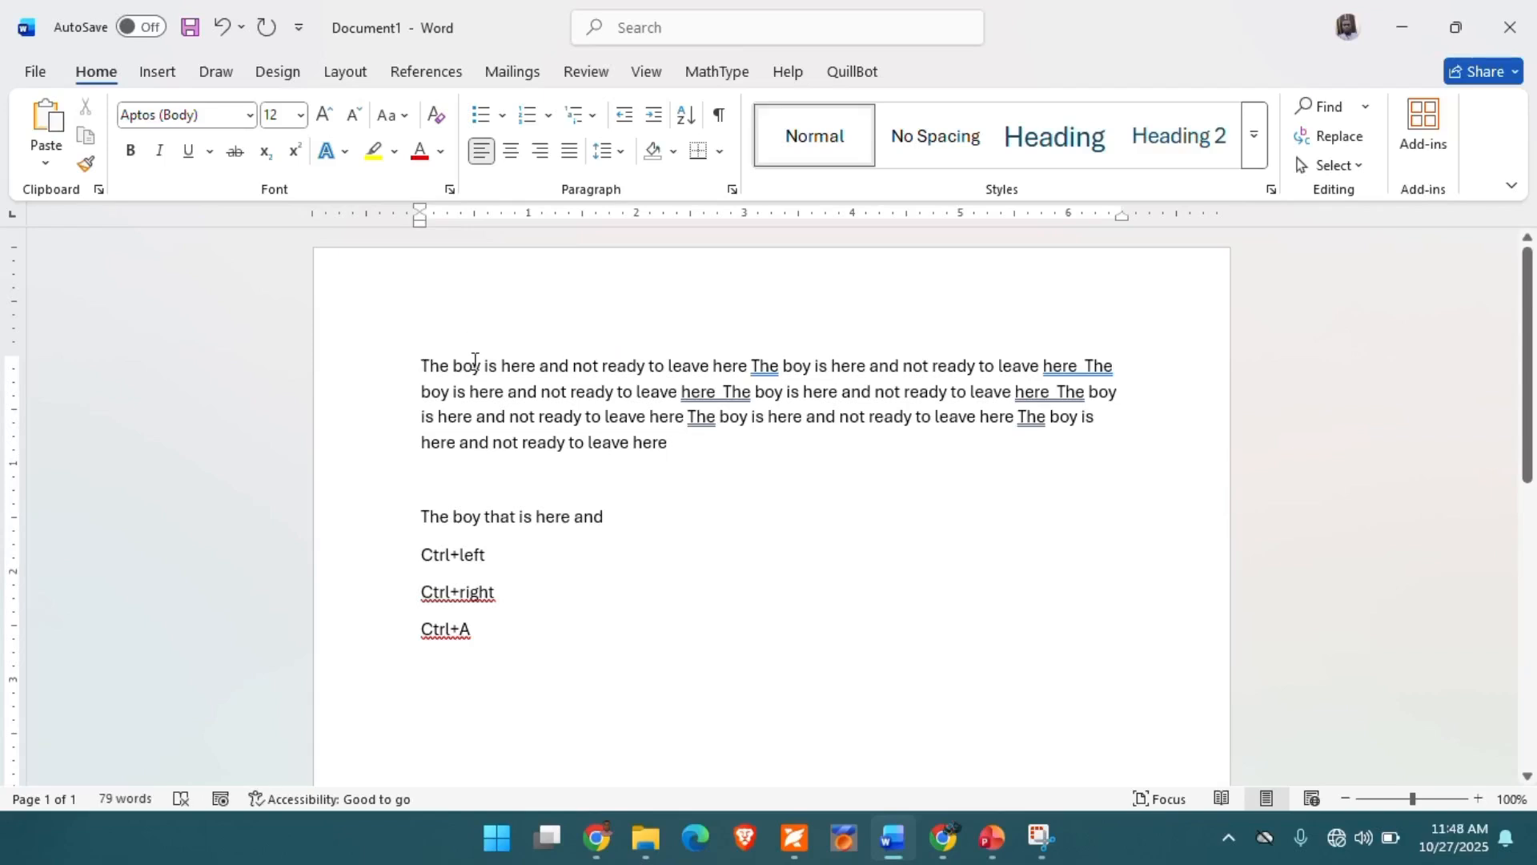
left_click(354, 372)
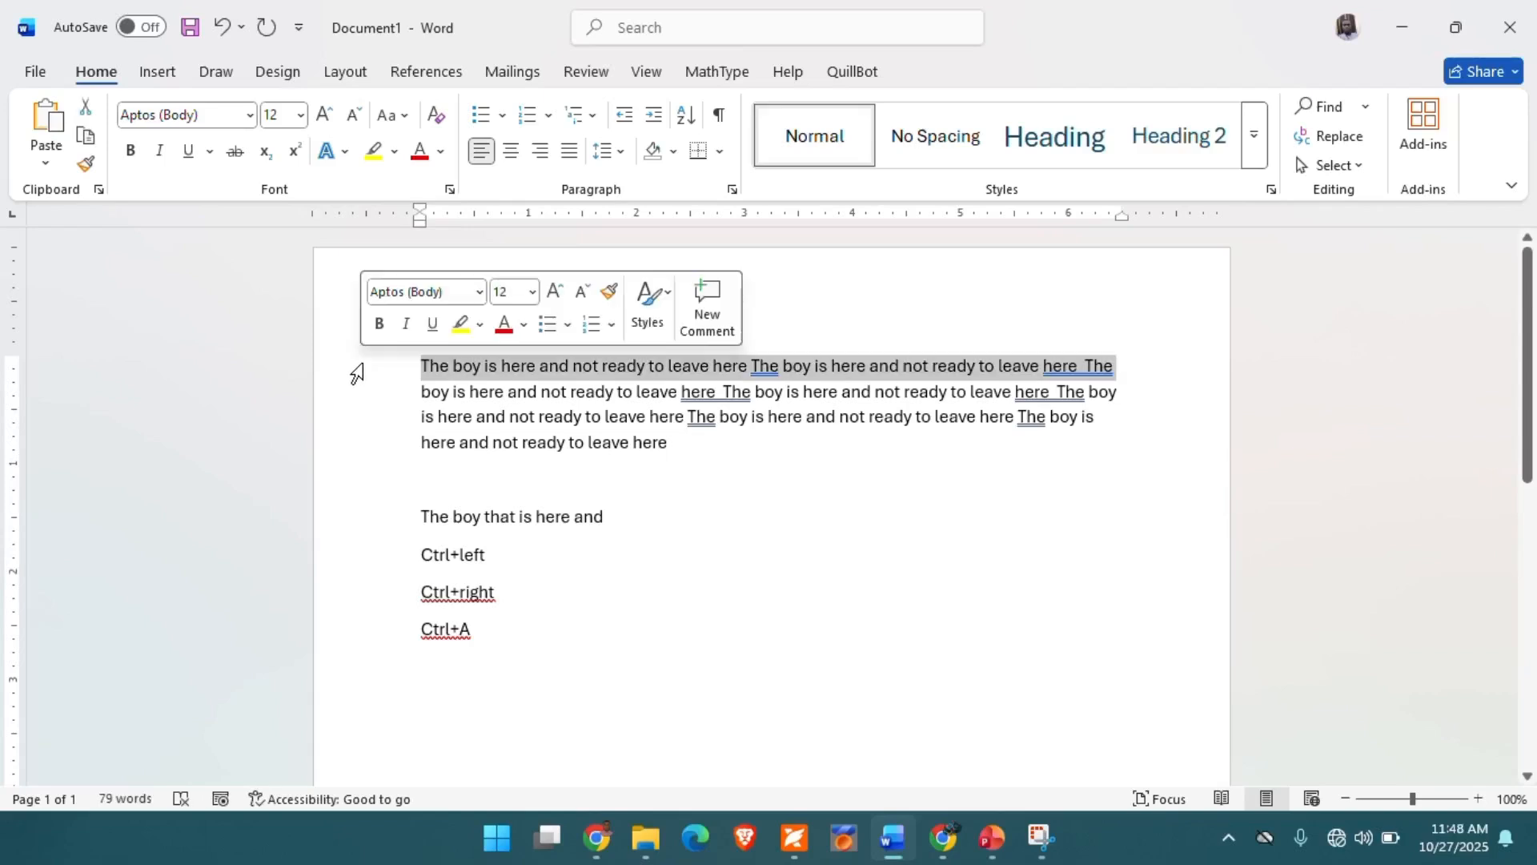
left_click(502, 365)
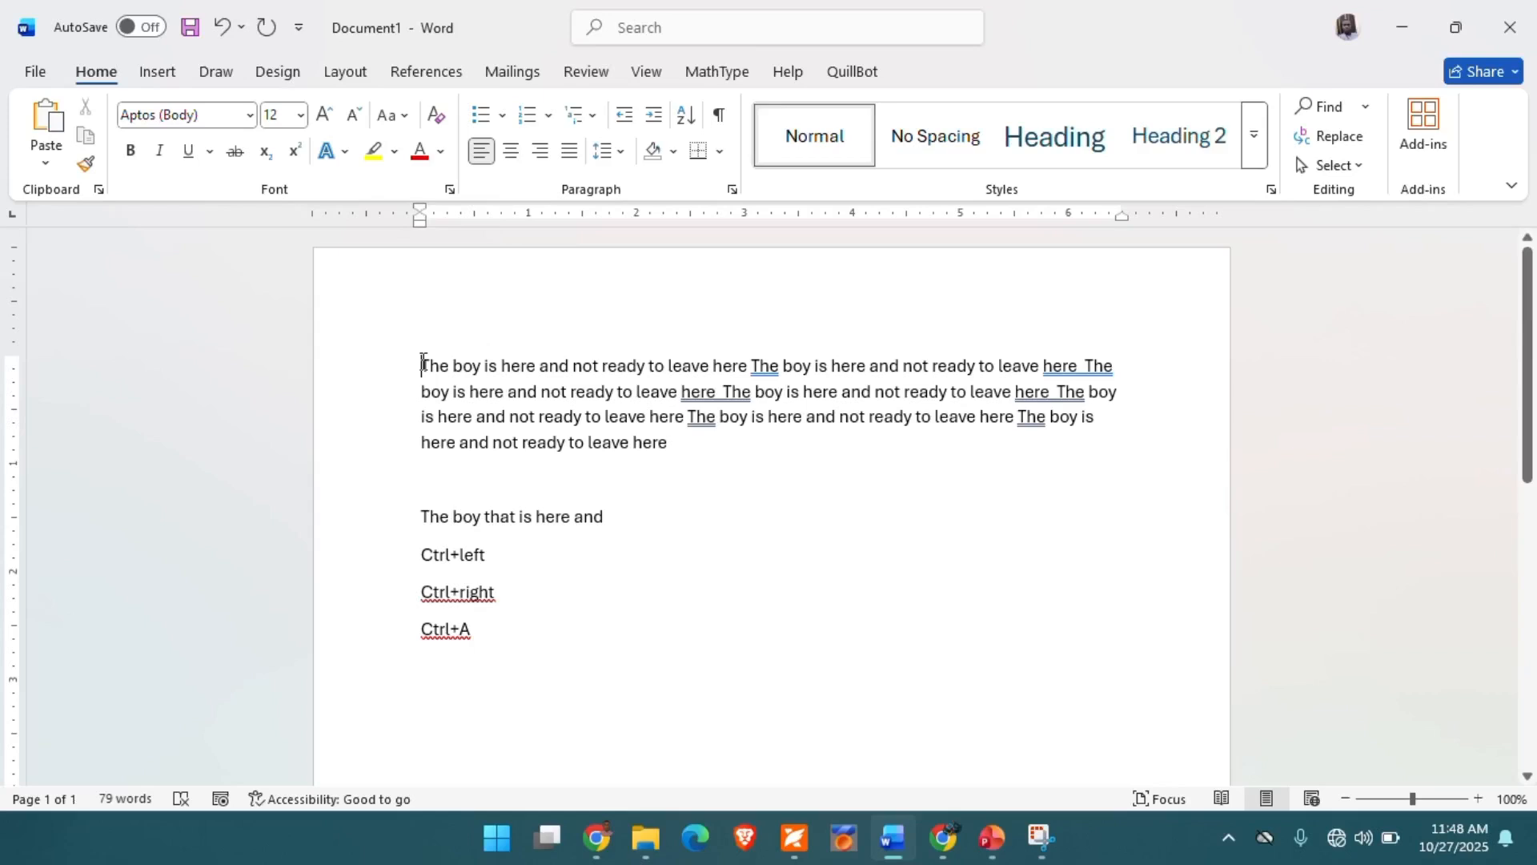
- Add a new line below "Ctrl+A" reading "Trl+Shift+arrow (left or right)"
left_click(505, 630)
key("Return")
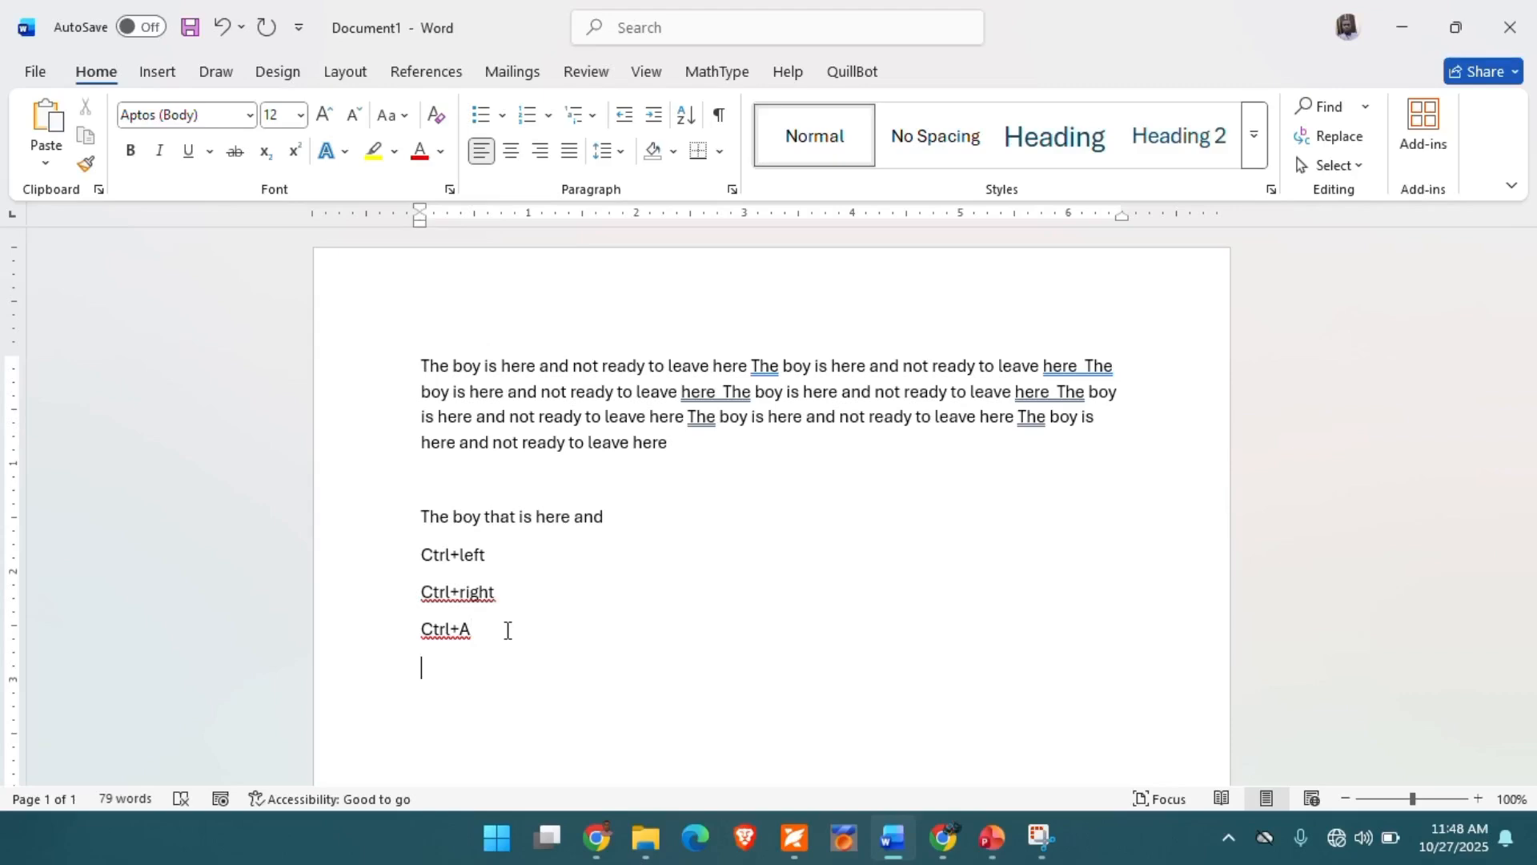
type("trl+Shift+arrow")
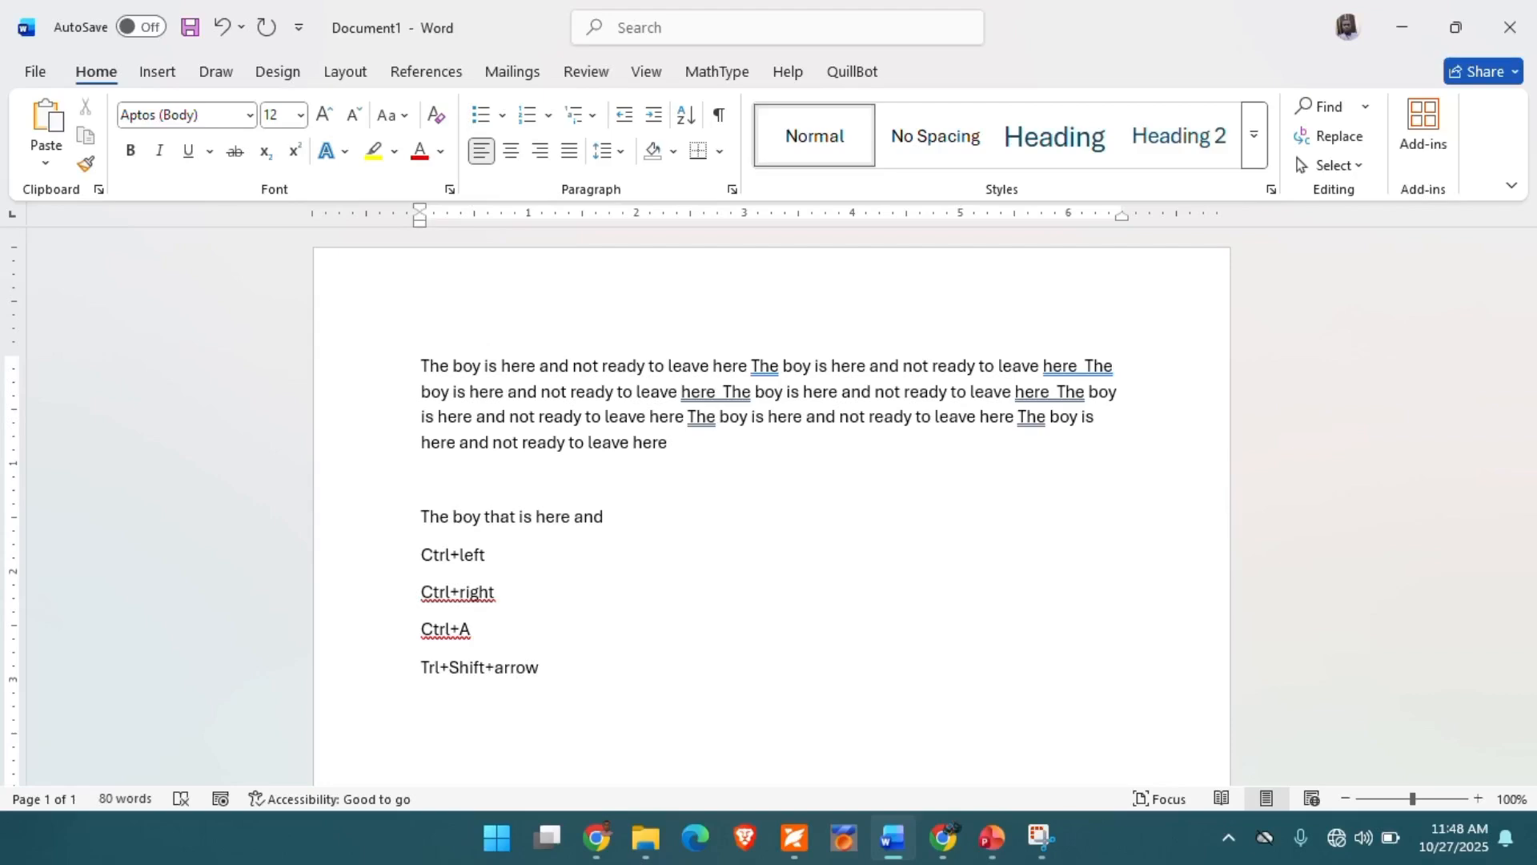
type(" (left or")
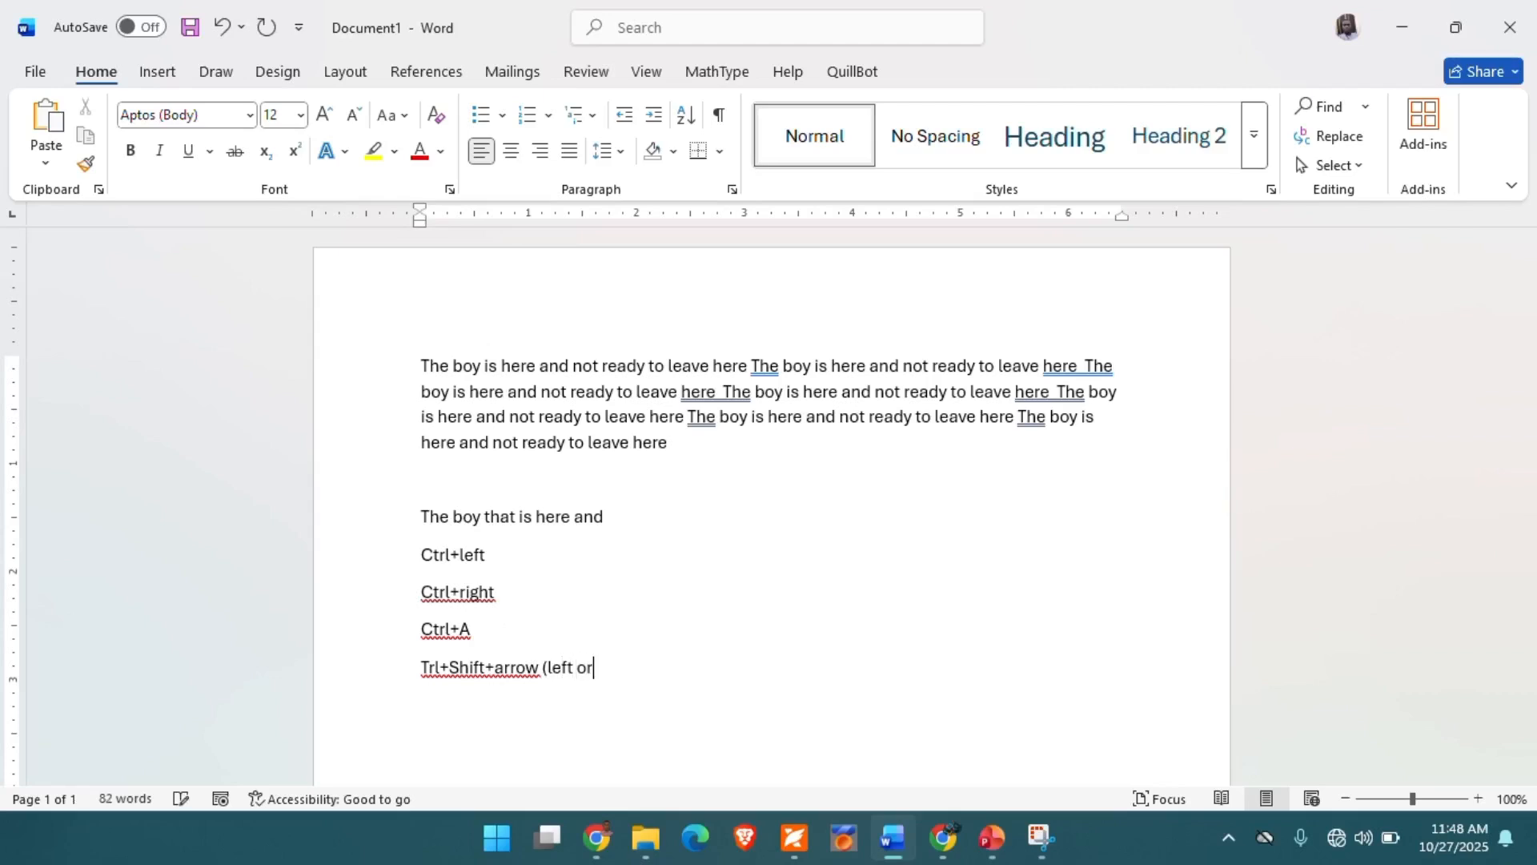
type(" right)")
- Select "The boy is here" by extending the selection word by word from the start of the first paragraph
left_click(425, 365)
key("ctrl+shift+Right")
key("ctrl+shift+Right")
key("ctrl+shift+Right")
key("ctrl+shift+Right")
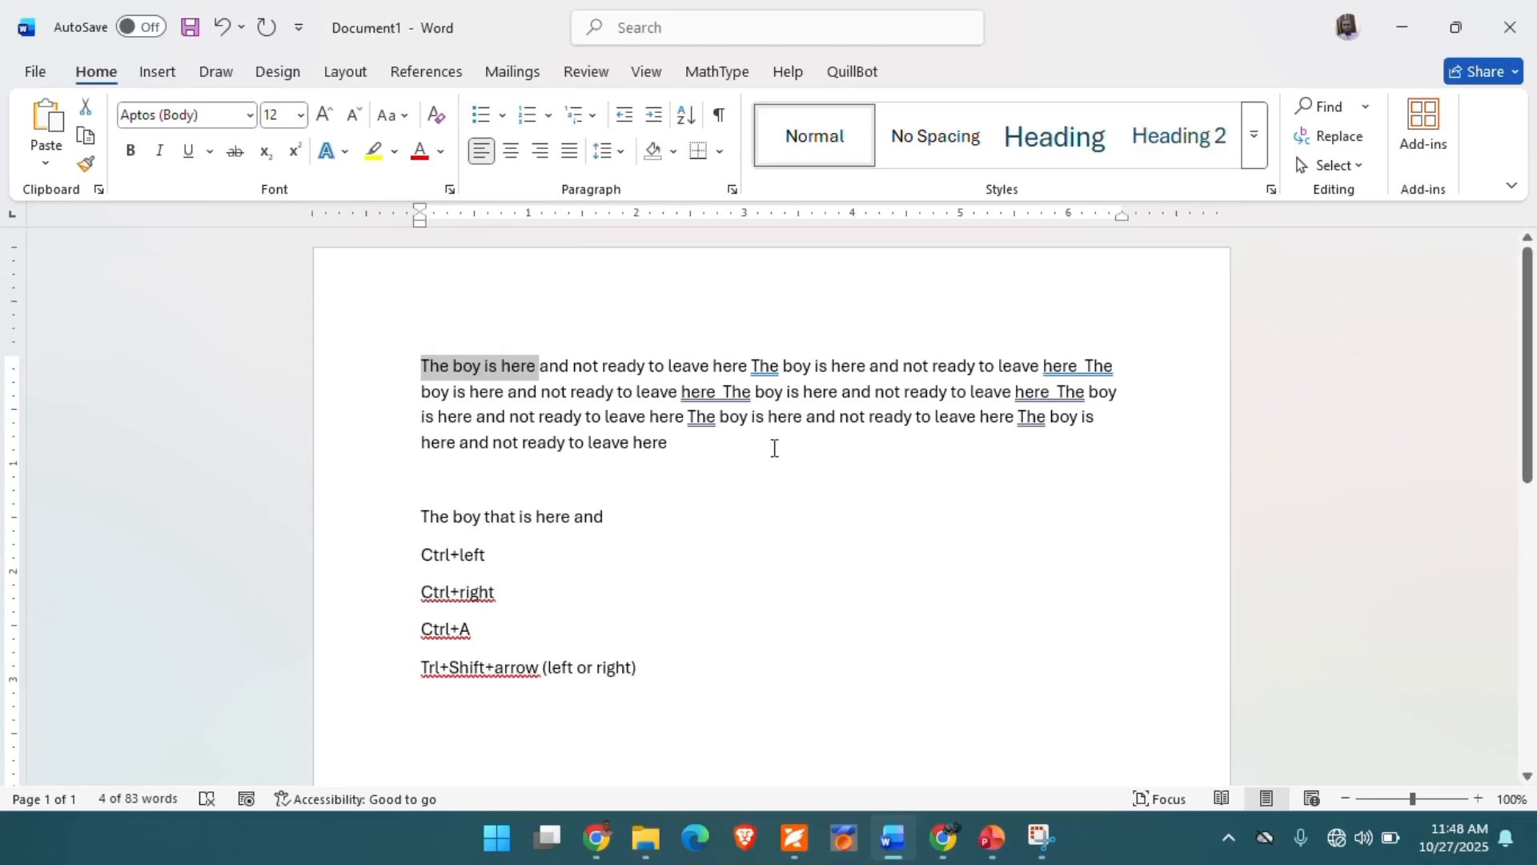
- Select "and not ready to leave here" backwards word by word from the end of the first paragraph, and clear the selection
left_click(677, 443)
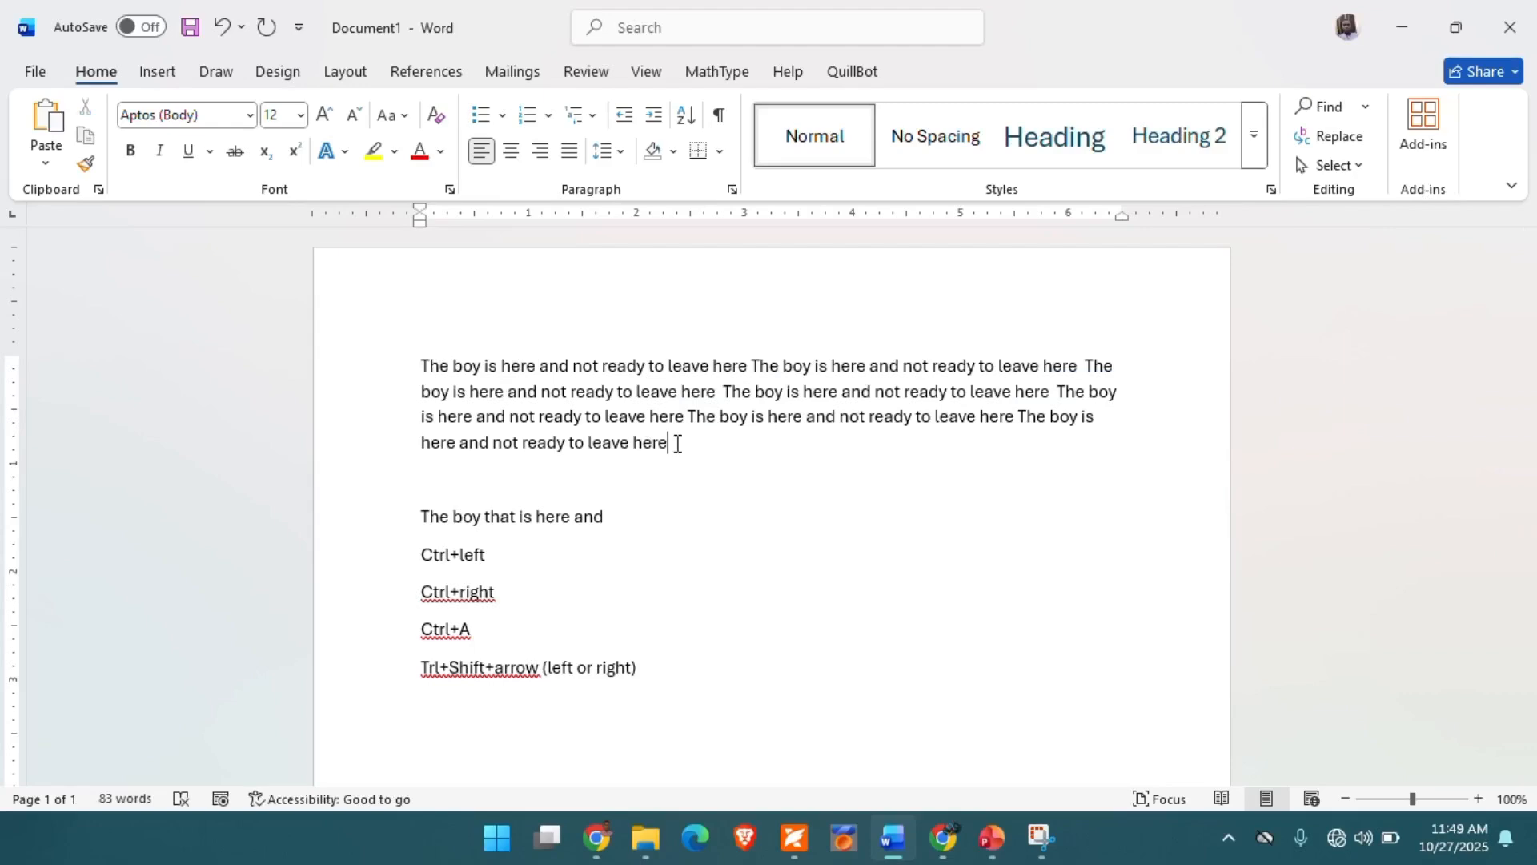
key("ctrl+shift+Left")
key("ctrl+shift+Left")
key("ctrl+shift+Left")
key("ctrl+shift+Left")
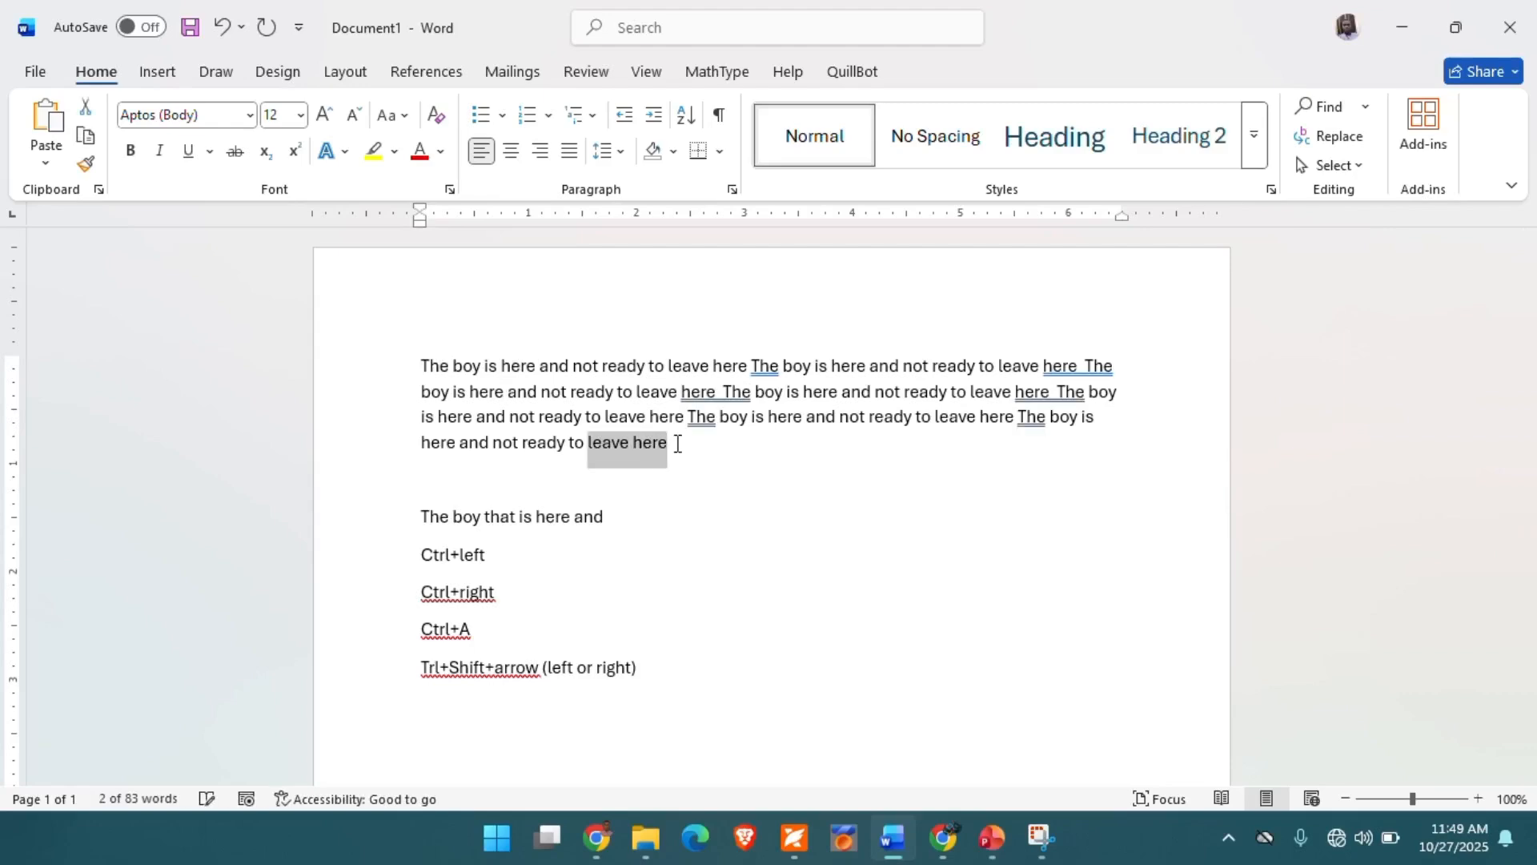
key("ctrl+shift+Left")
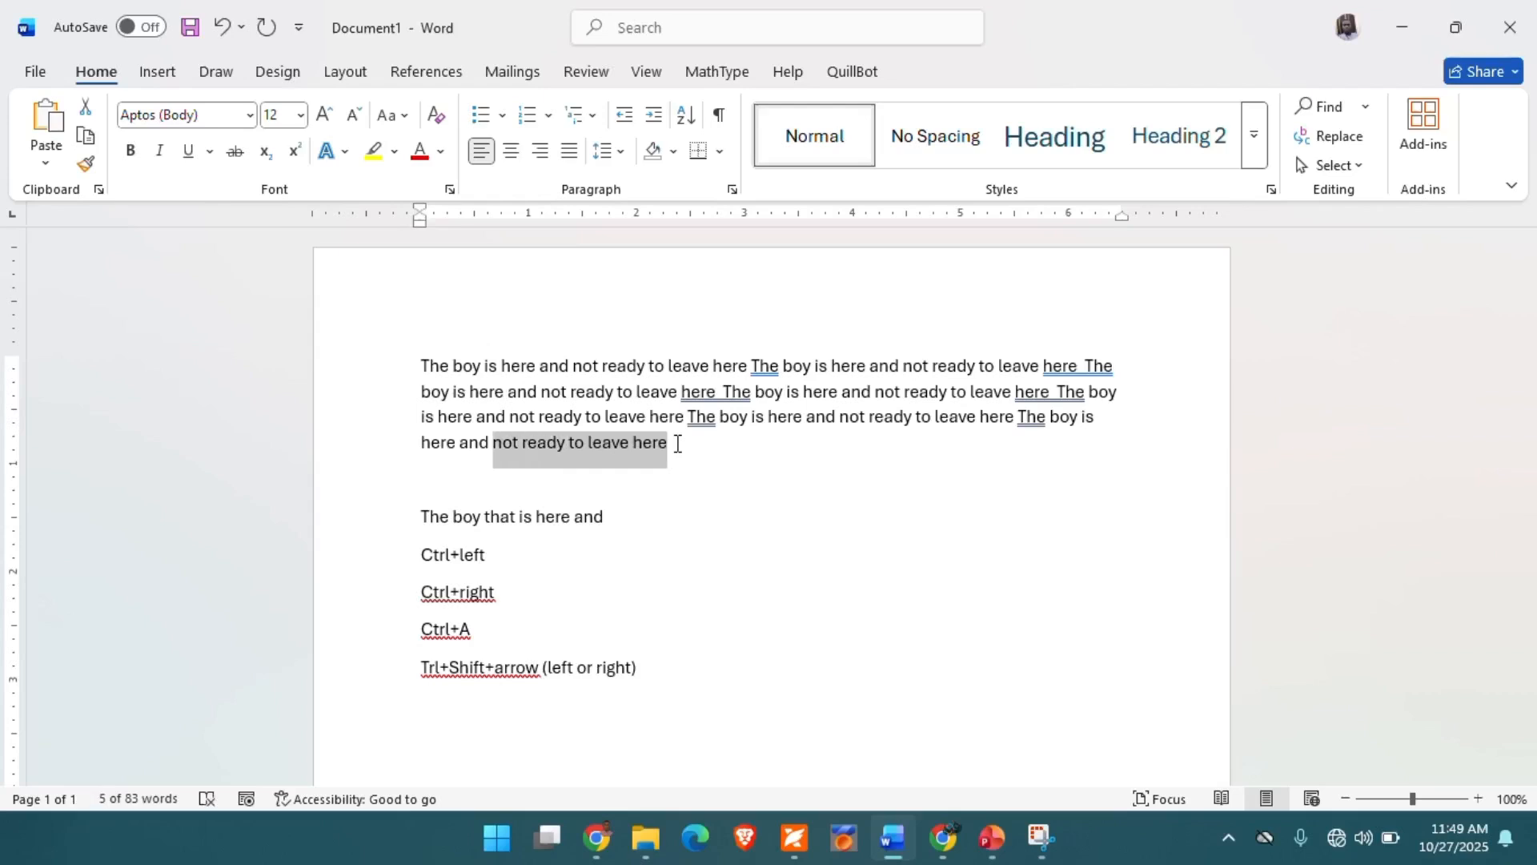
key("ctrl+shift+Left")
key("ctrl+shift+Left")
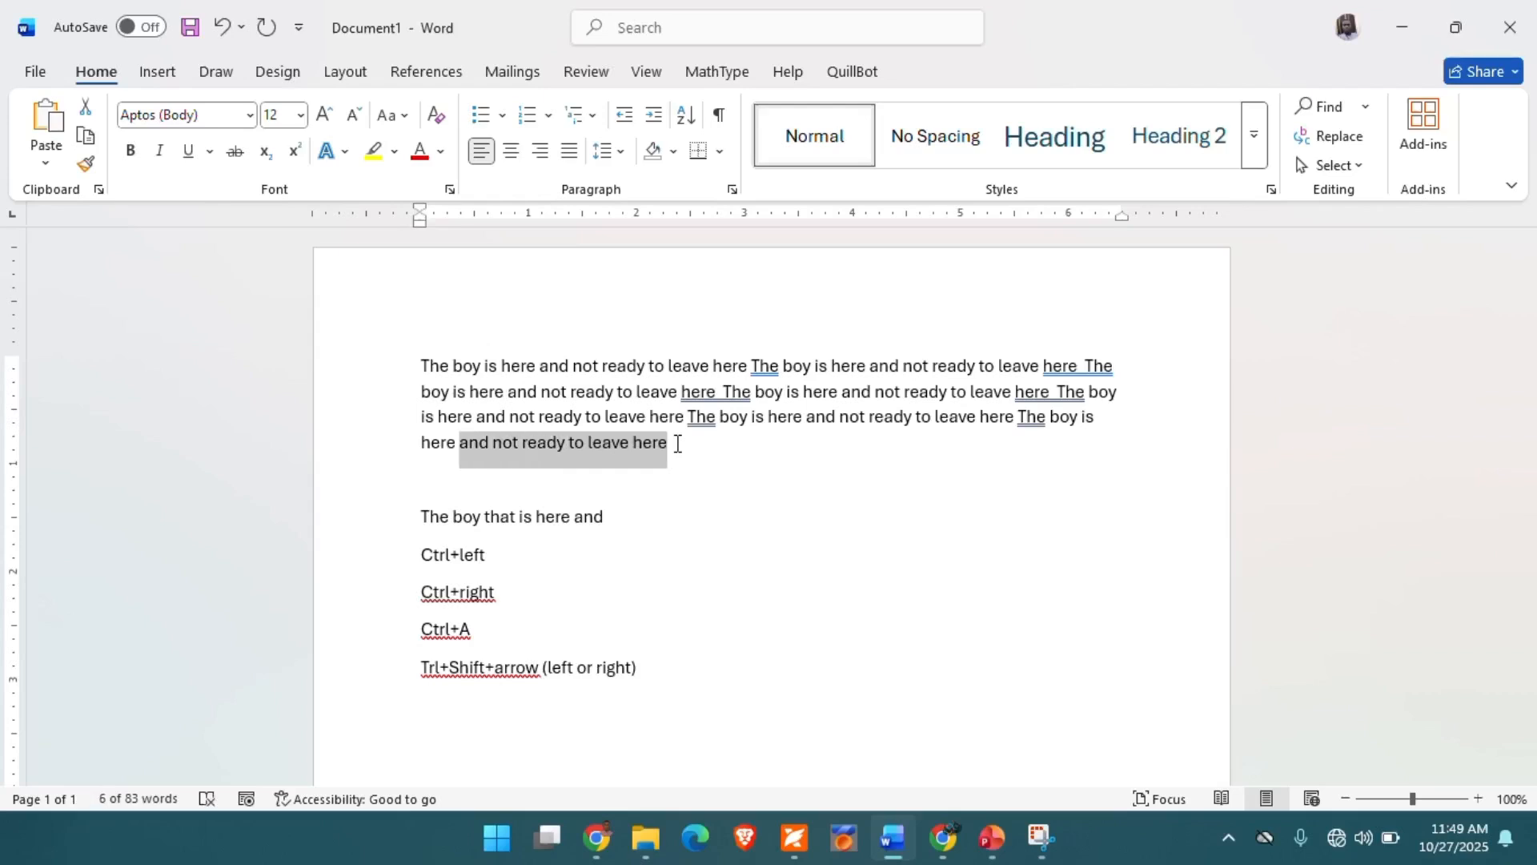
left_click(767, 515)
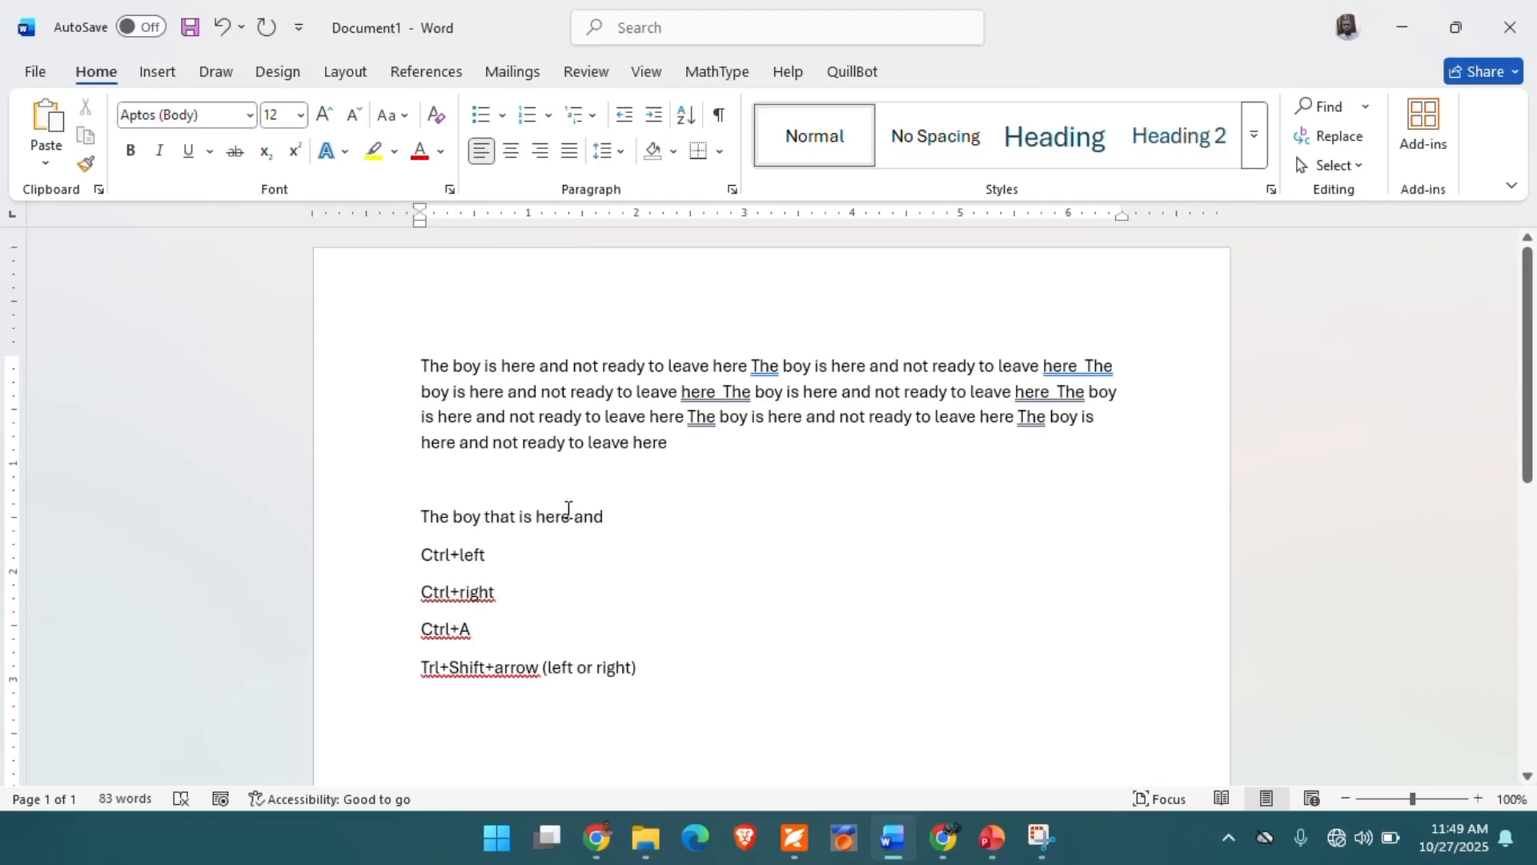
- Select the first word "The" of the first paragraph, and its whole first line from the margin
left_click_drag(422, 368, 437, 373)
left_click(416, 366)
left_click_drag(416, 367, 449, 368)
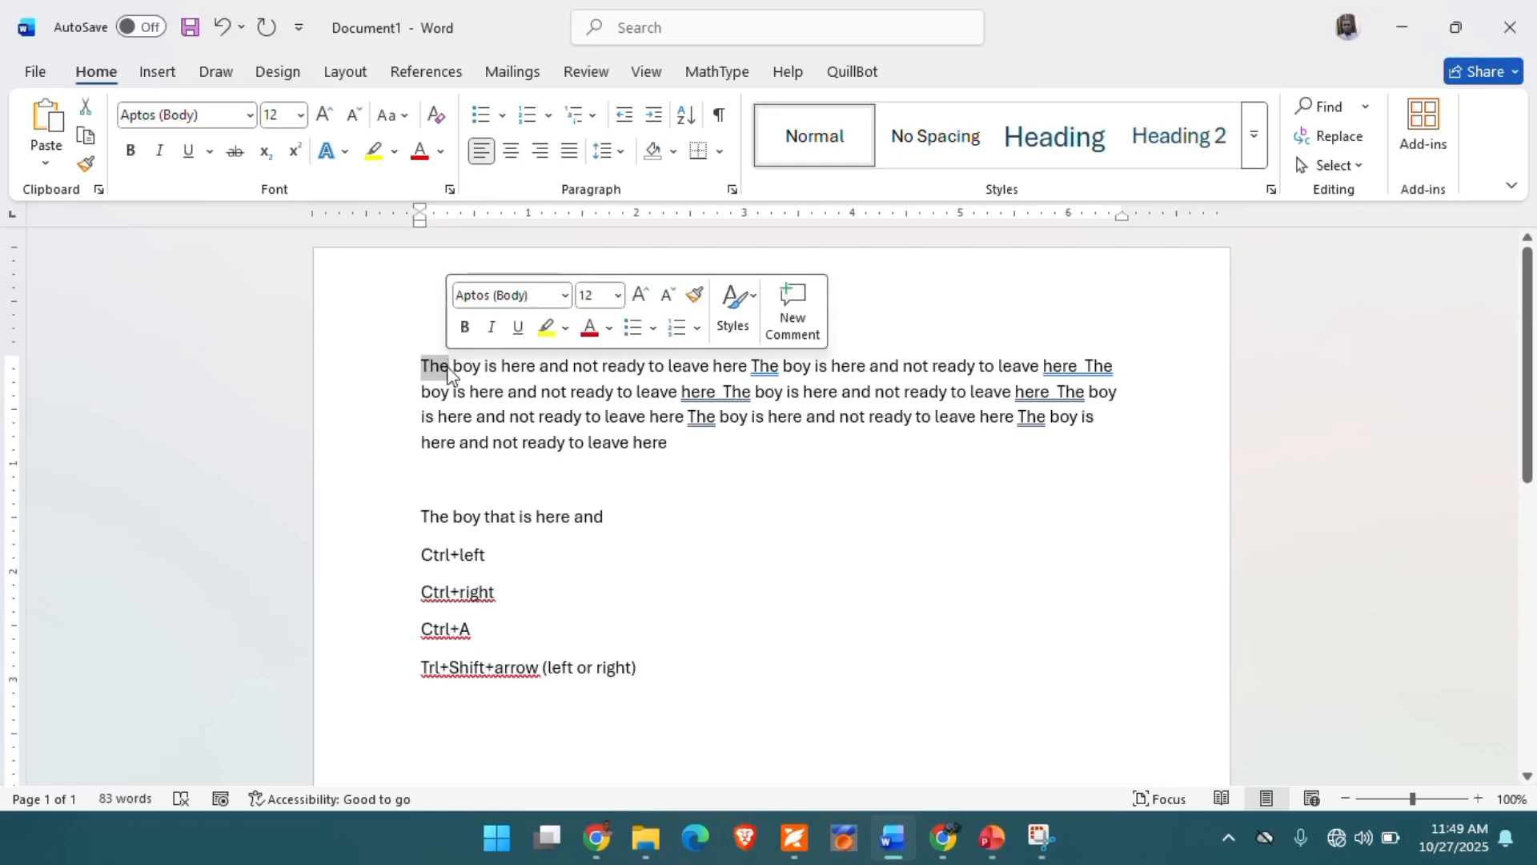
left_click(362, 376)
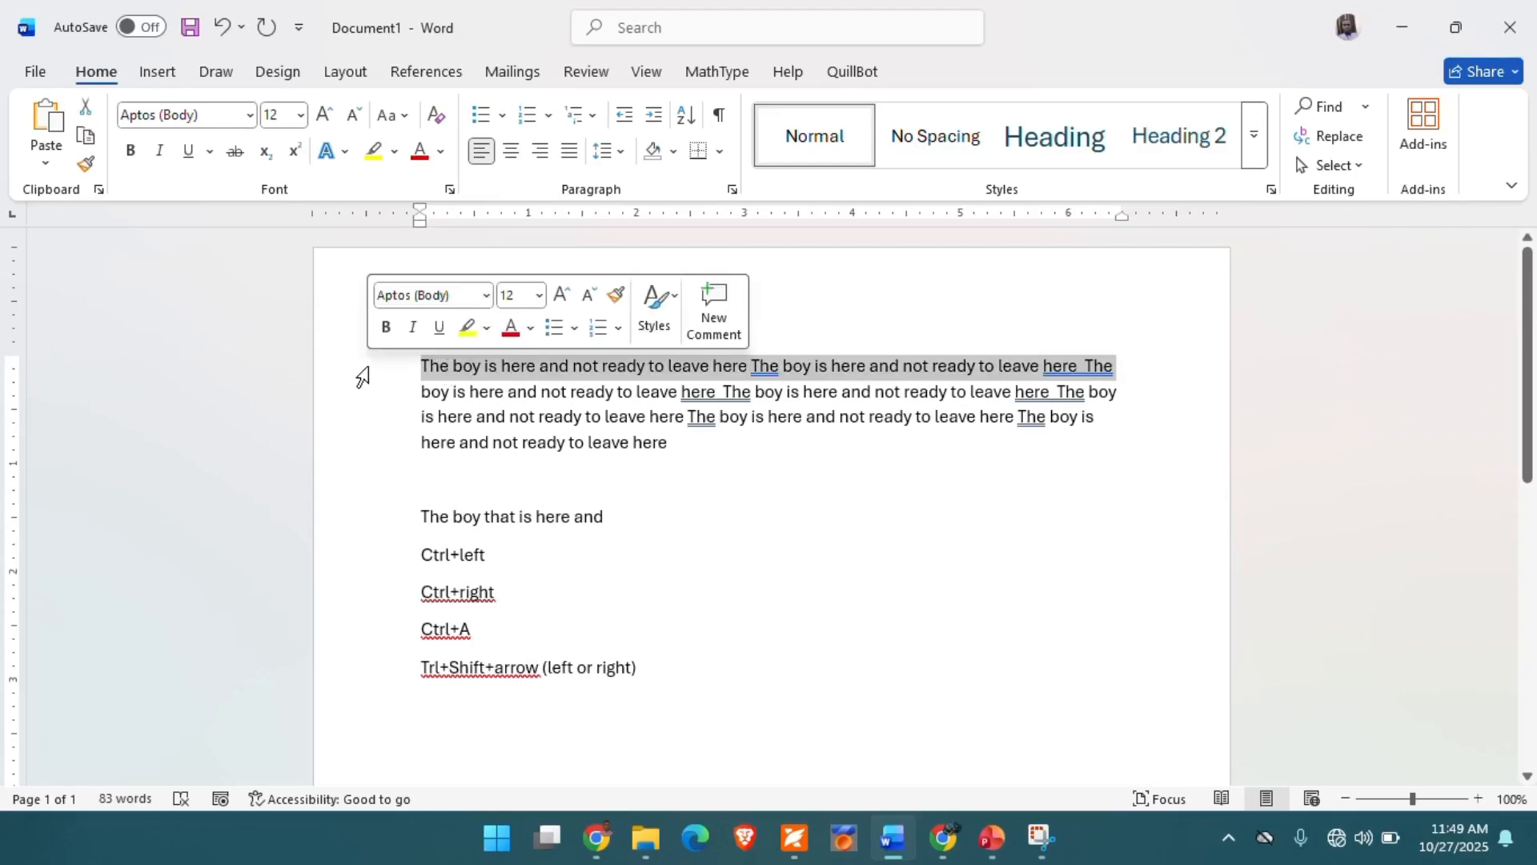
- Select the entire first paragraph, clear that selection, and select the whole document
triple_click(463, 367)
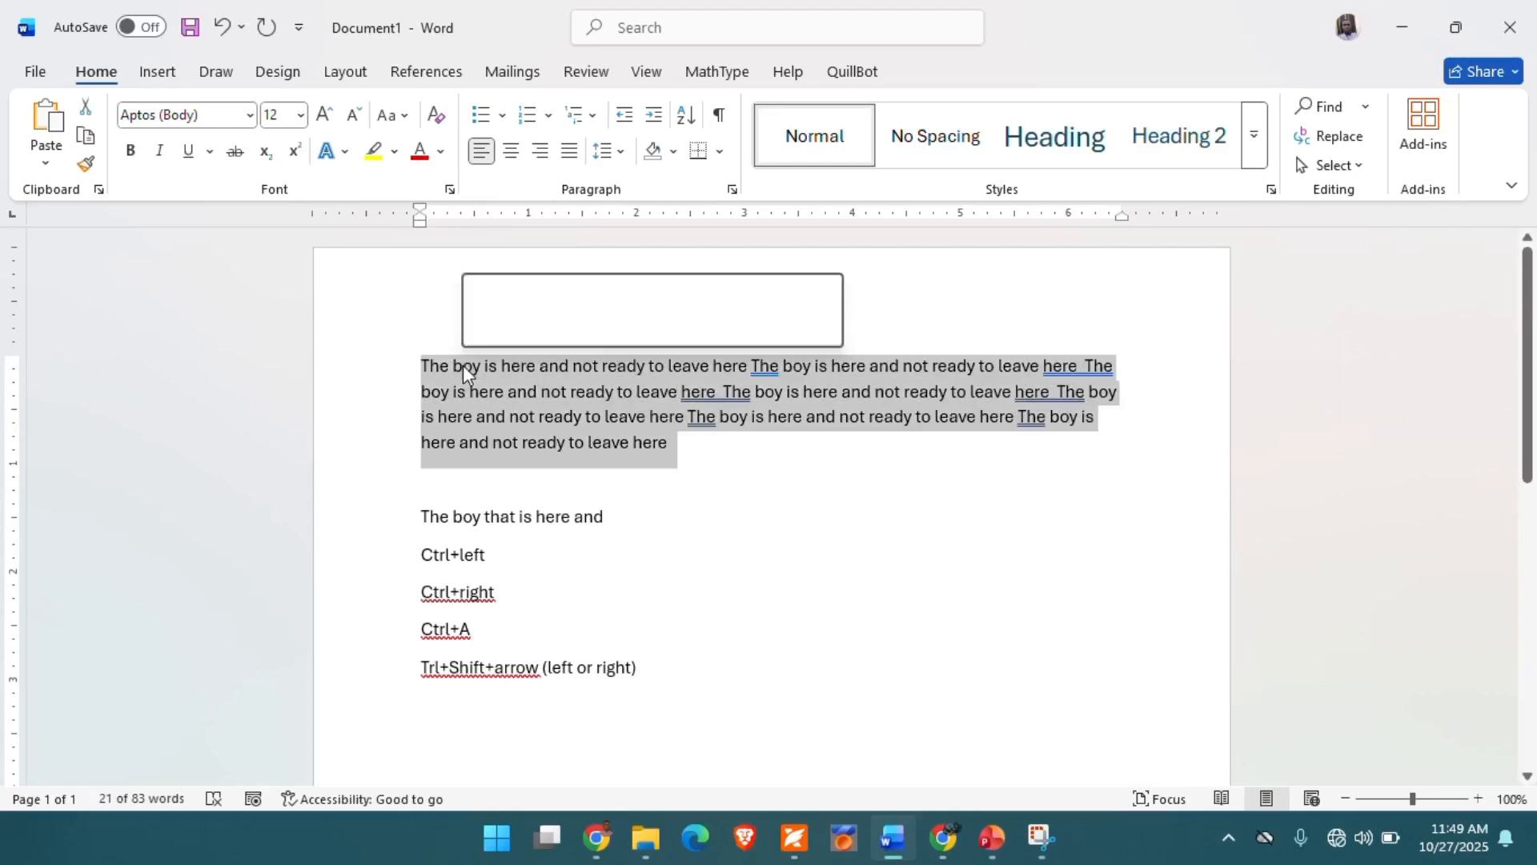
left_click(497, 477)
key("ctrl+a")
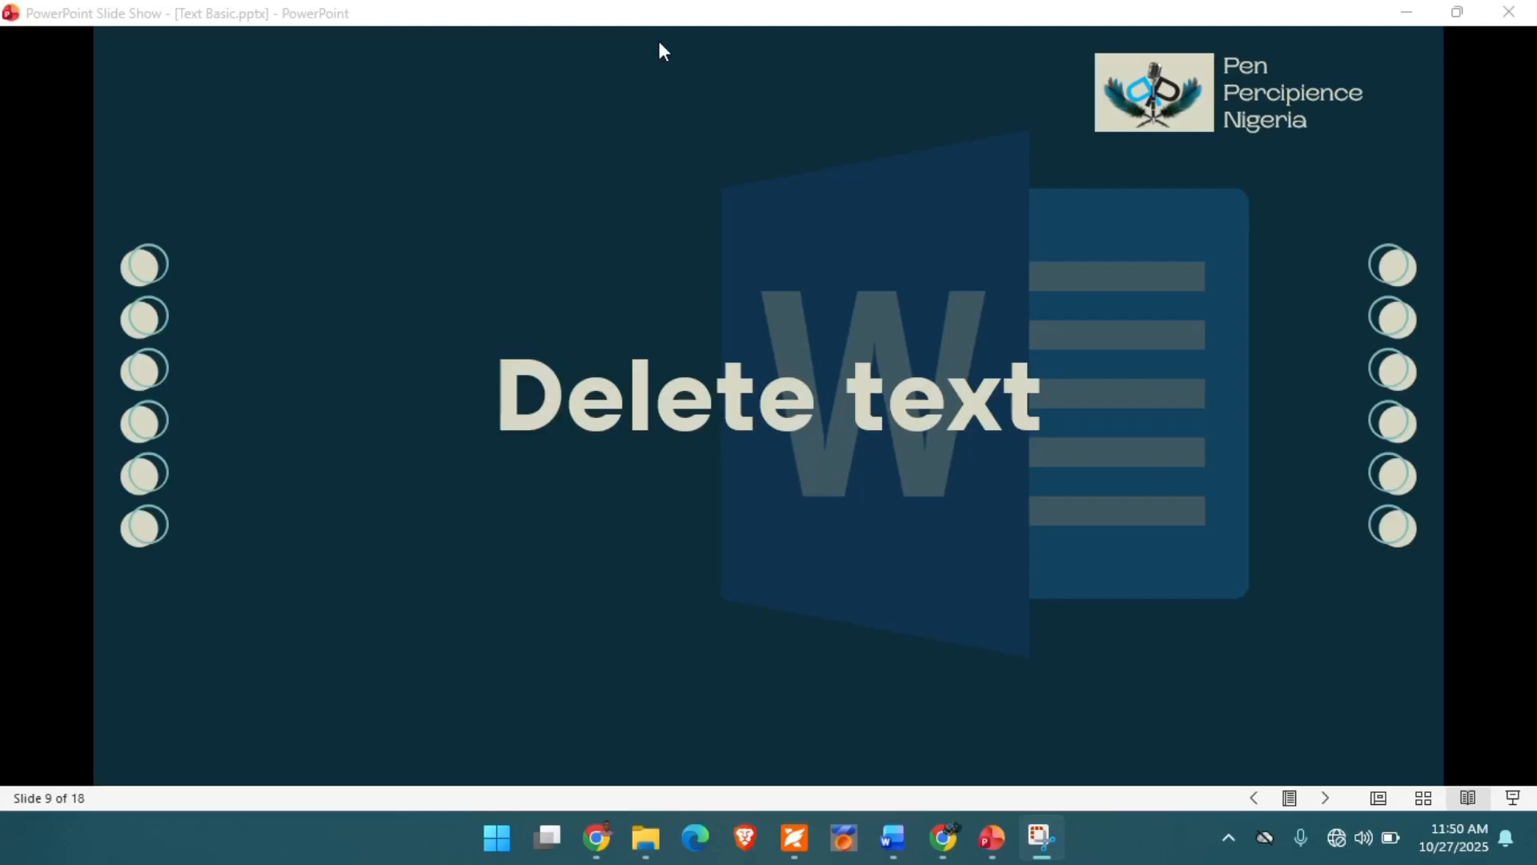
- Switch to the PowerPoint slide show and advance from the "Delete text" title slide to the "Deleting text" slide
left_click(526, 21)
key("Right")
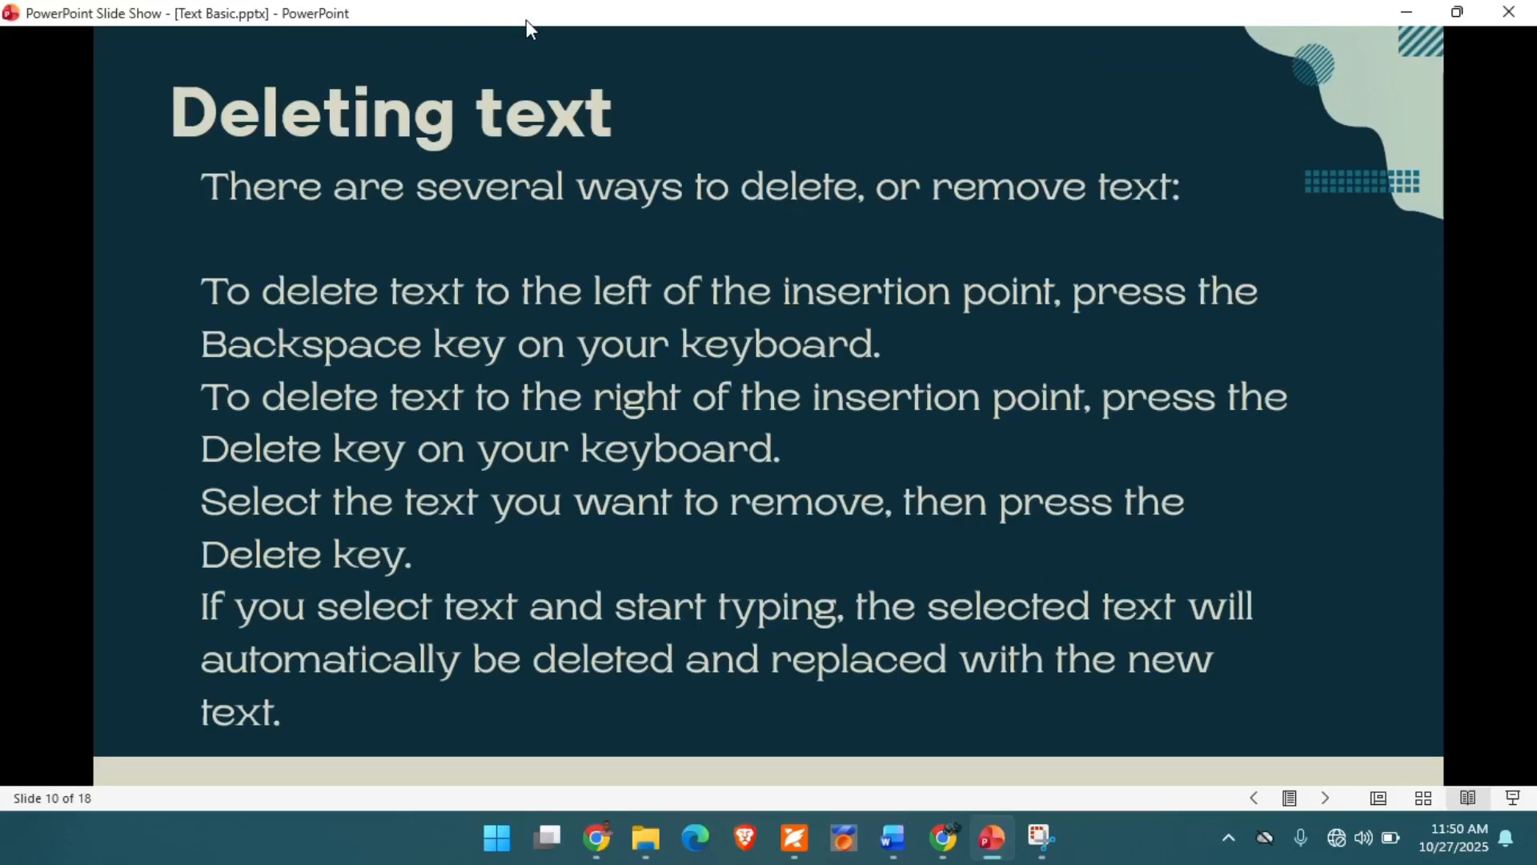
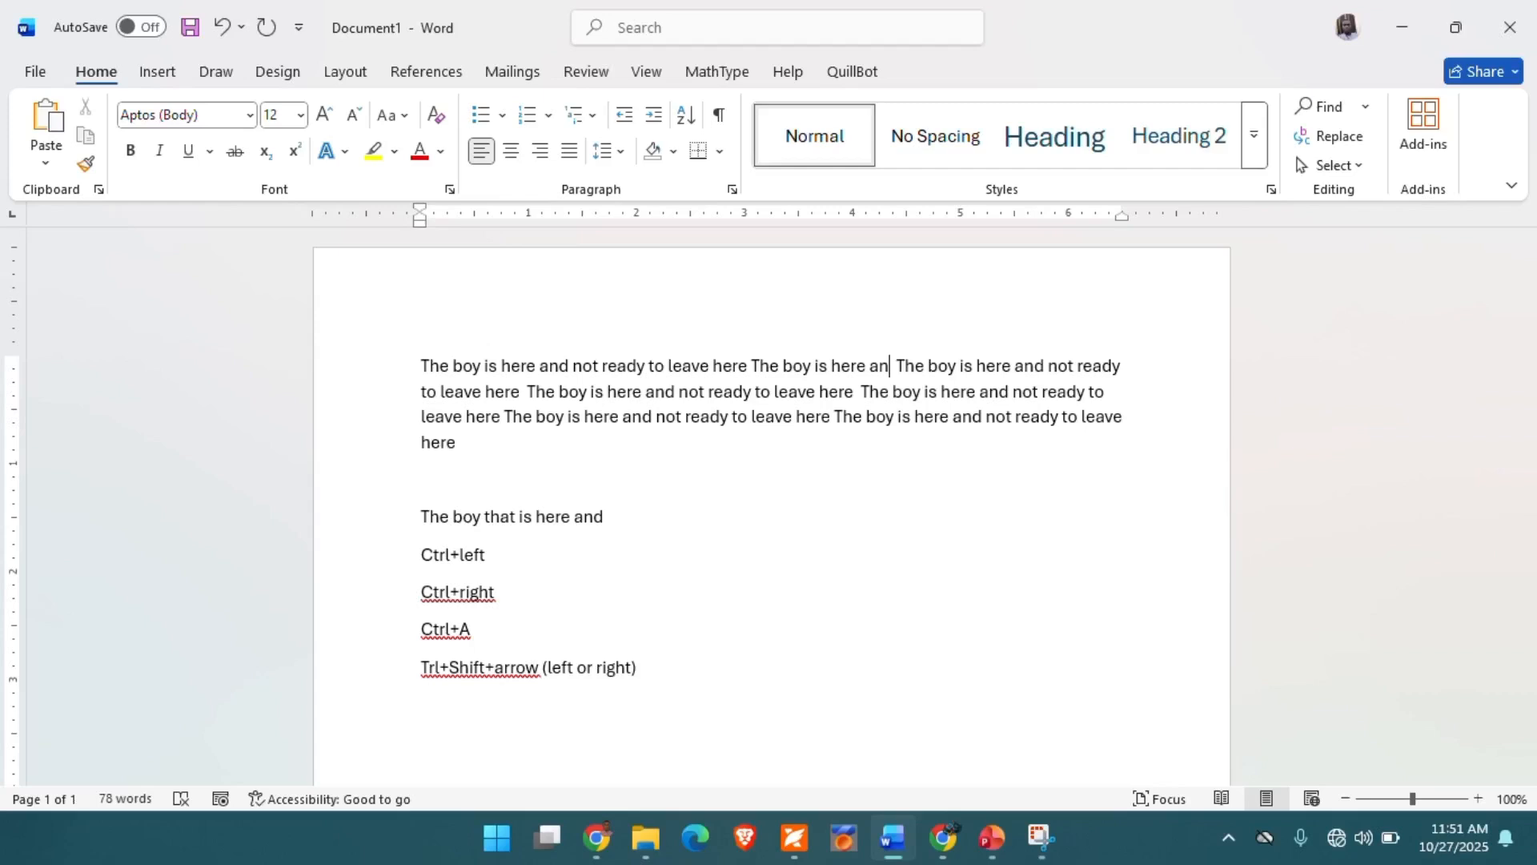
- Delete "The boy is here and not" forward from the insertion point after "an" in the first line
key("Delete")
key("Delete")
key("Delete")
key("Delete")
key("Delete")
key("Delete")
key("Delete")
key("Delete")
key("Delete")
key("Delete")
key("Delete")
key("Delete")
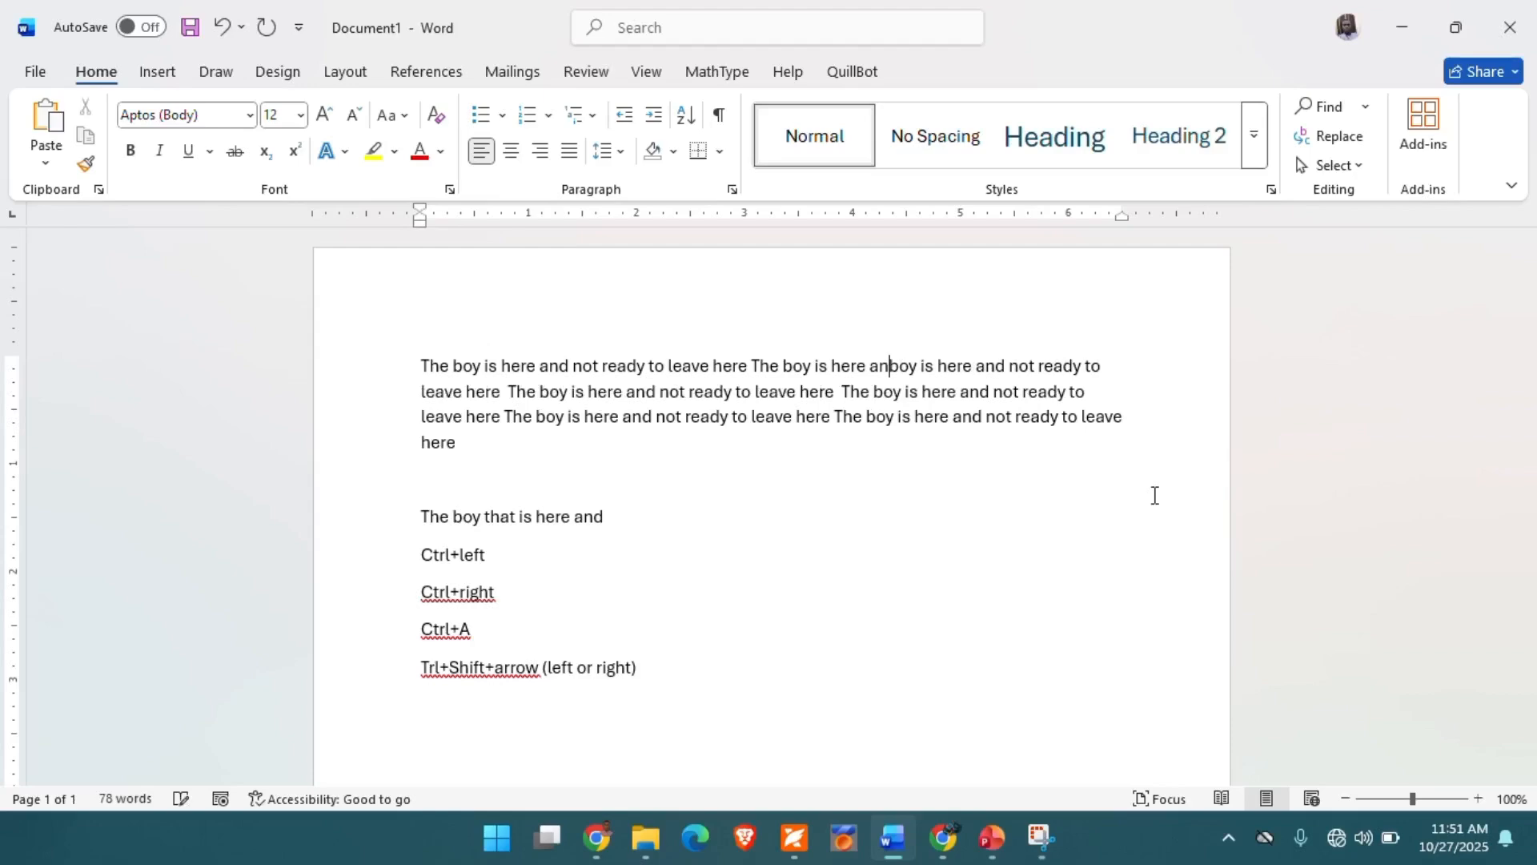
key("Delete")
key("Delete")
key("Delete")
key("Delete")
key("Delete")
key("Delete")
key("Delete")
key("Delete")
key("Delete")
key("Delete")
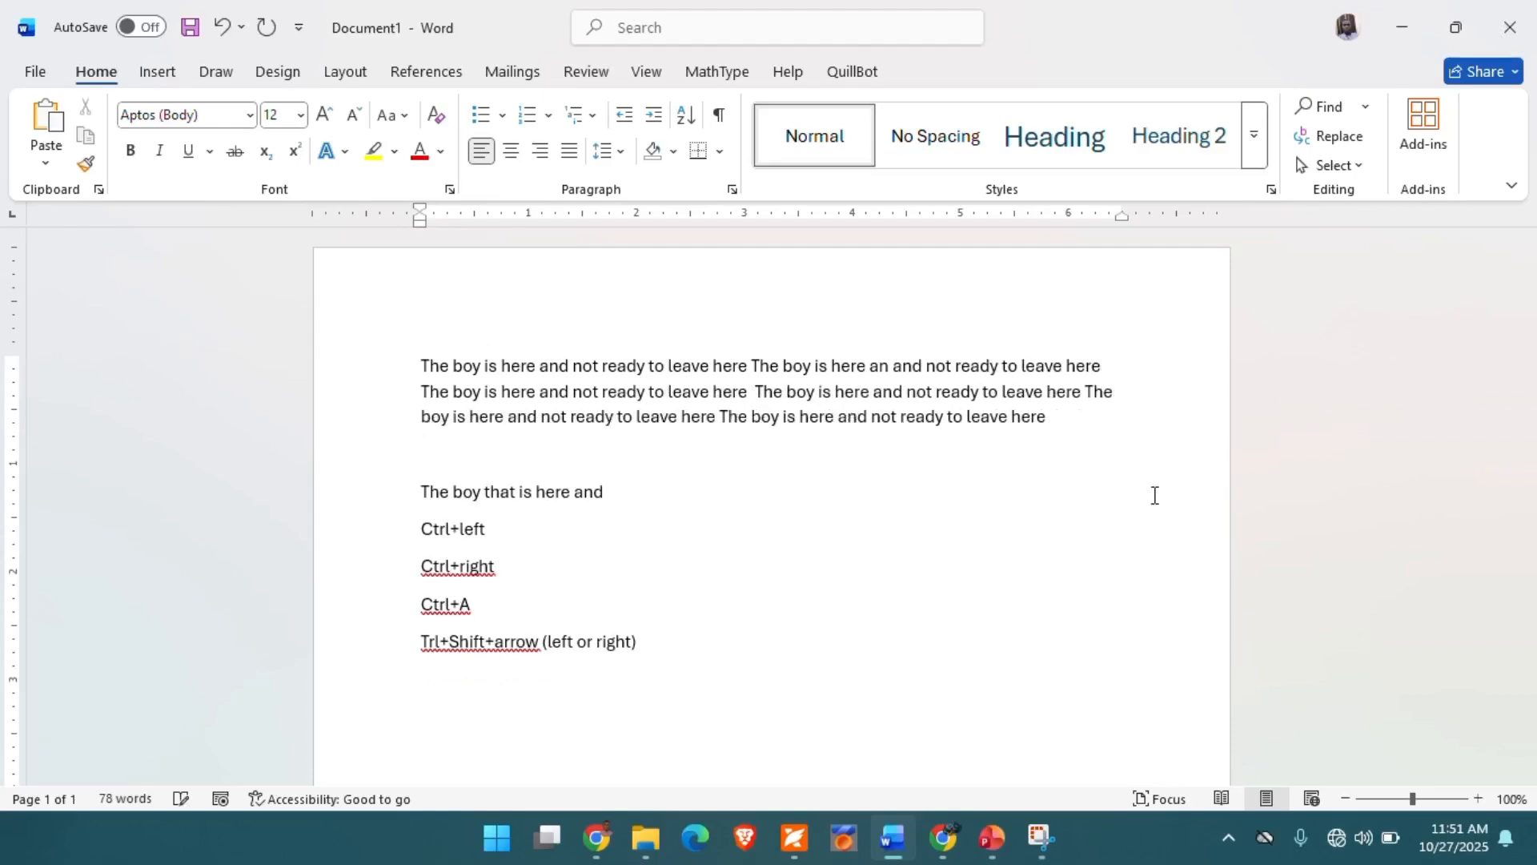
key("Delete")
key("Delete")
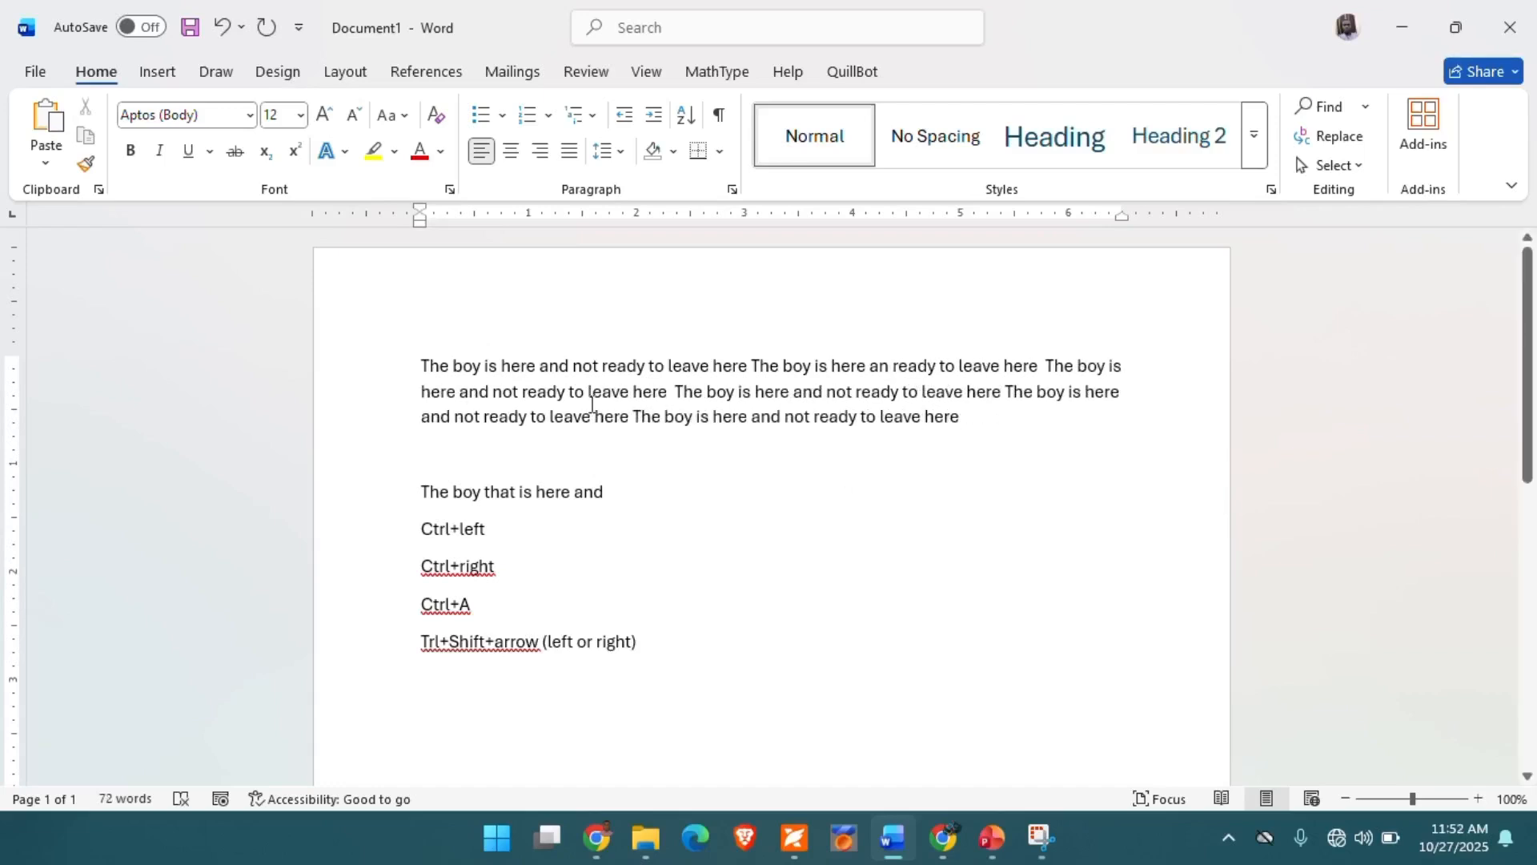
- Delete the opening word "The" of the first paragraph, undoing and repeating the deletion once
double_click(437, 365)
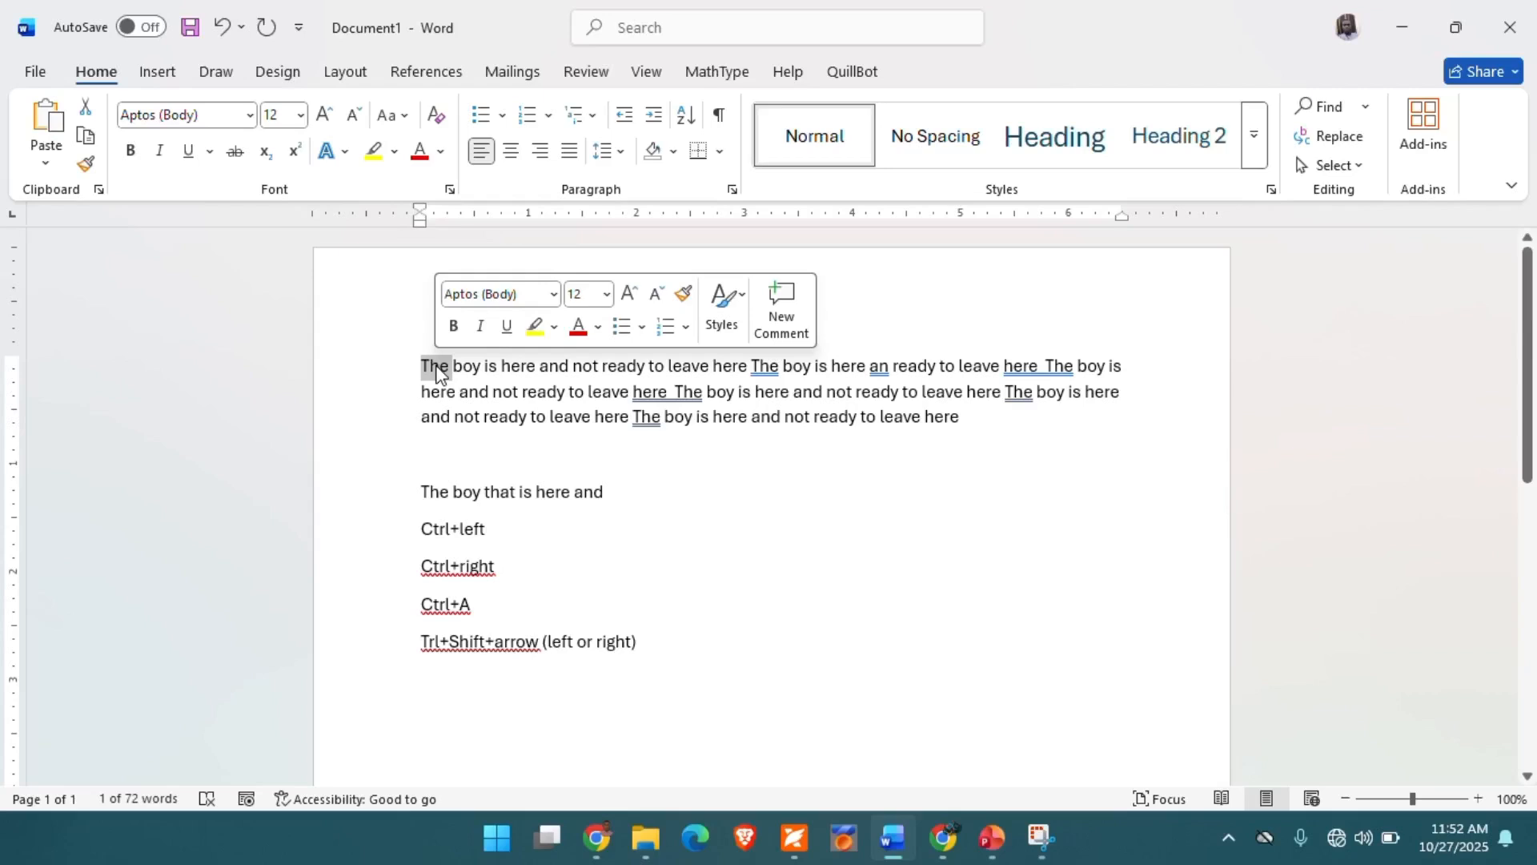
key("Delete")
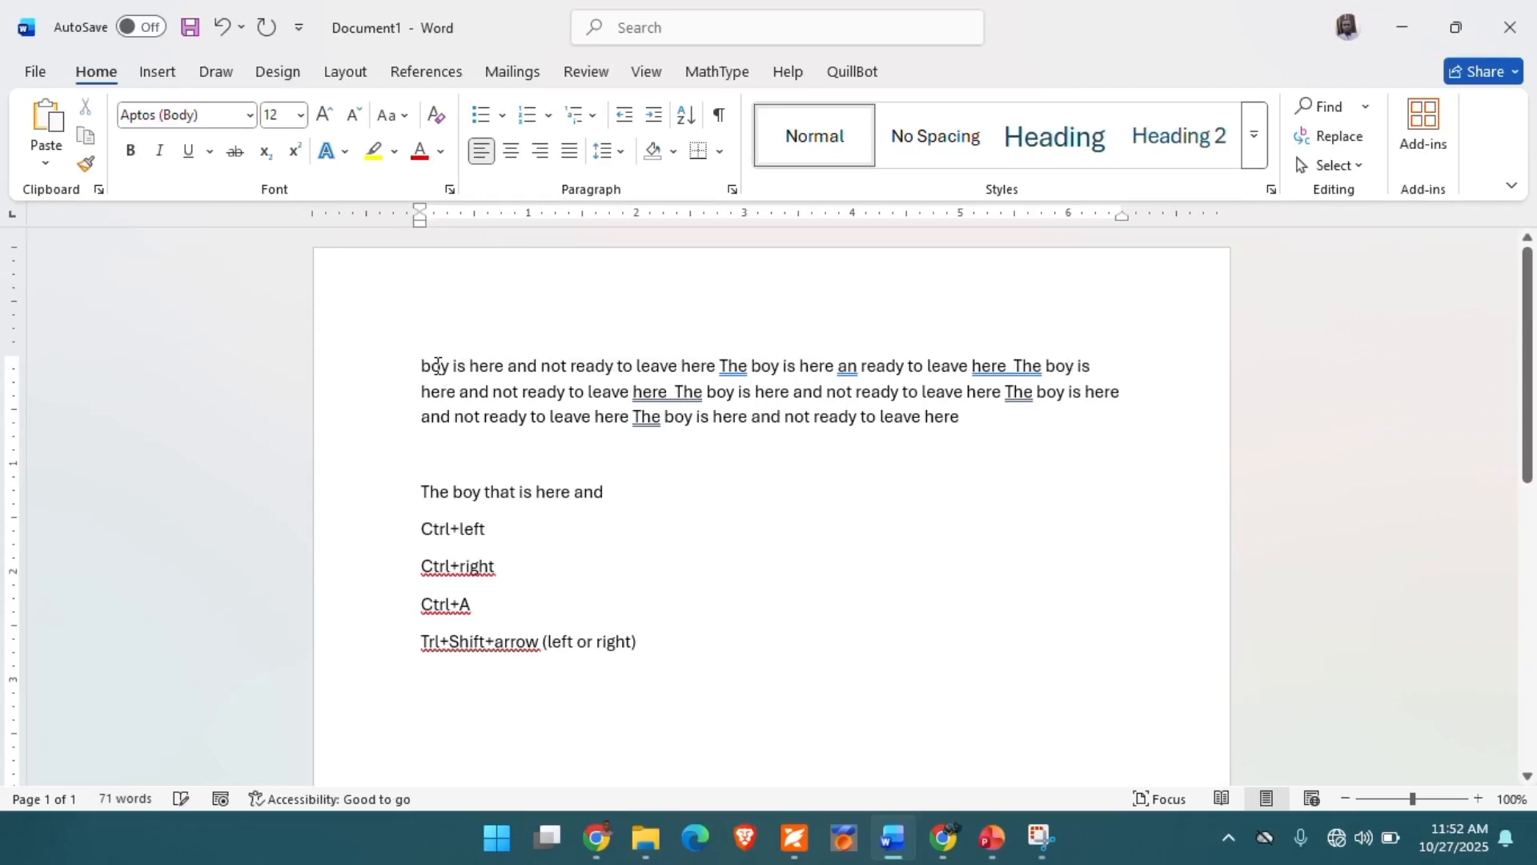
key("ctrl+z")
key("Delete")
- Select and copy the whole first paragraph, and clear the selection
left_click(432, 370)
triple_click(431, 371)
key("ctrl+c")
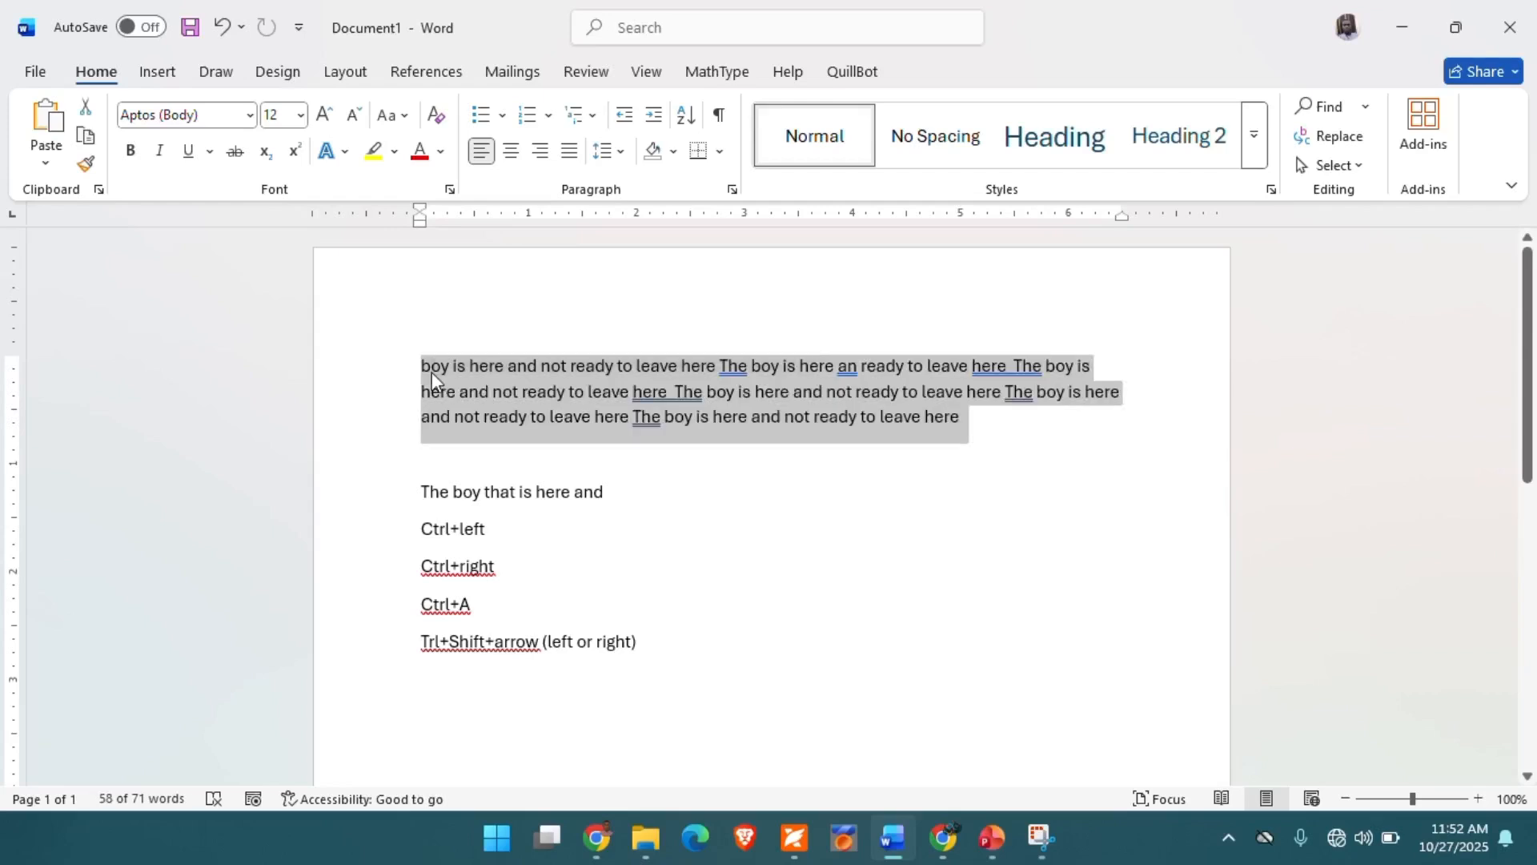
left_click(660, 394)
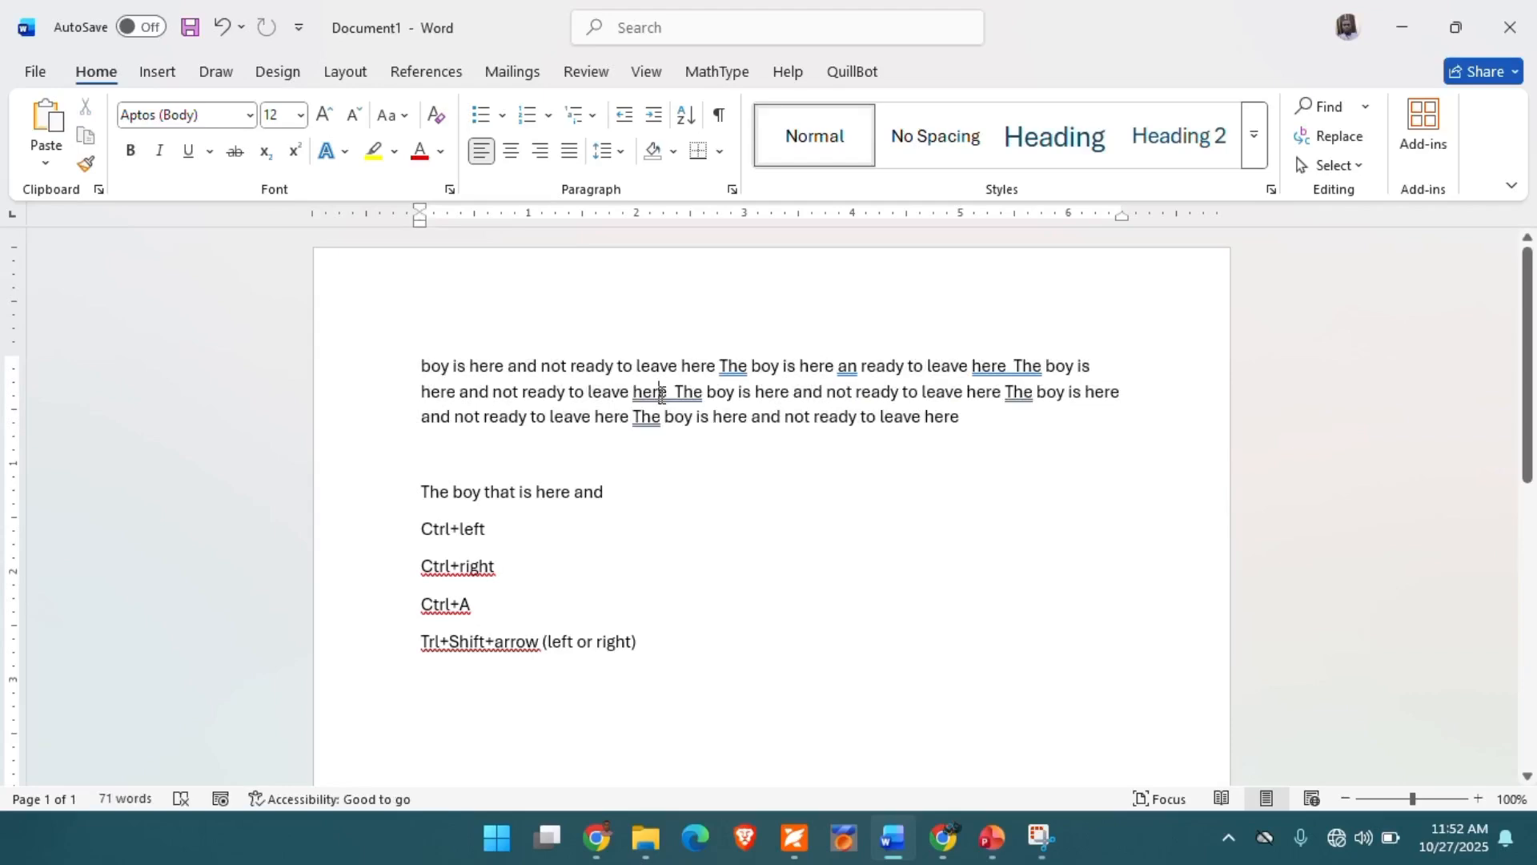
- Replace the line "The boy that is here and" with the copied paragraph as text only, and put "Ctrl+left" on its own line
left_click(377, 503)
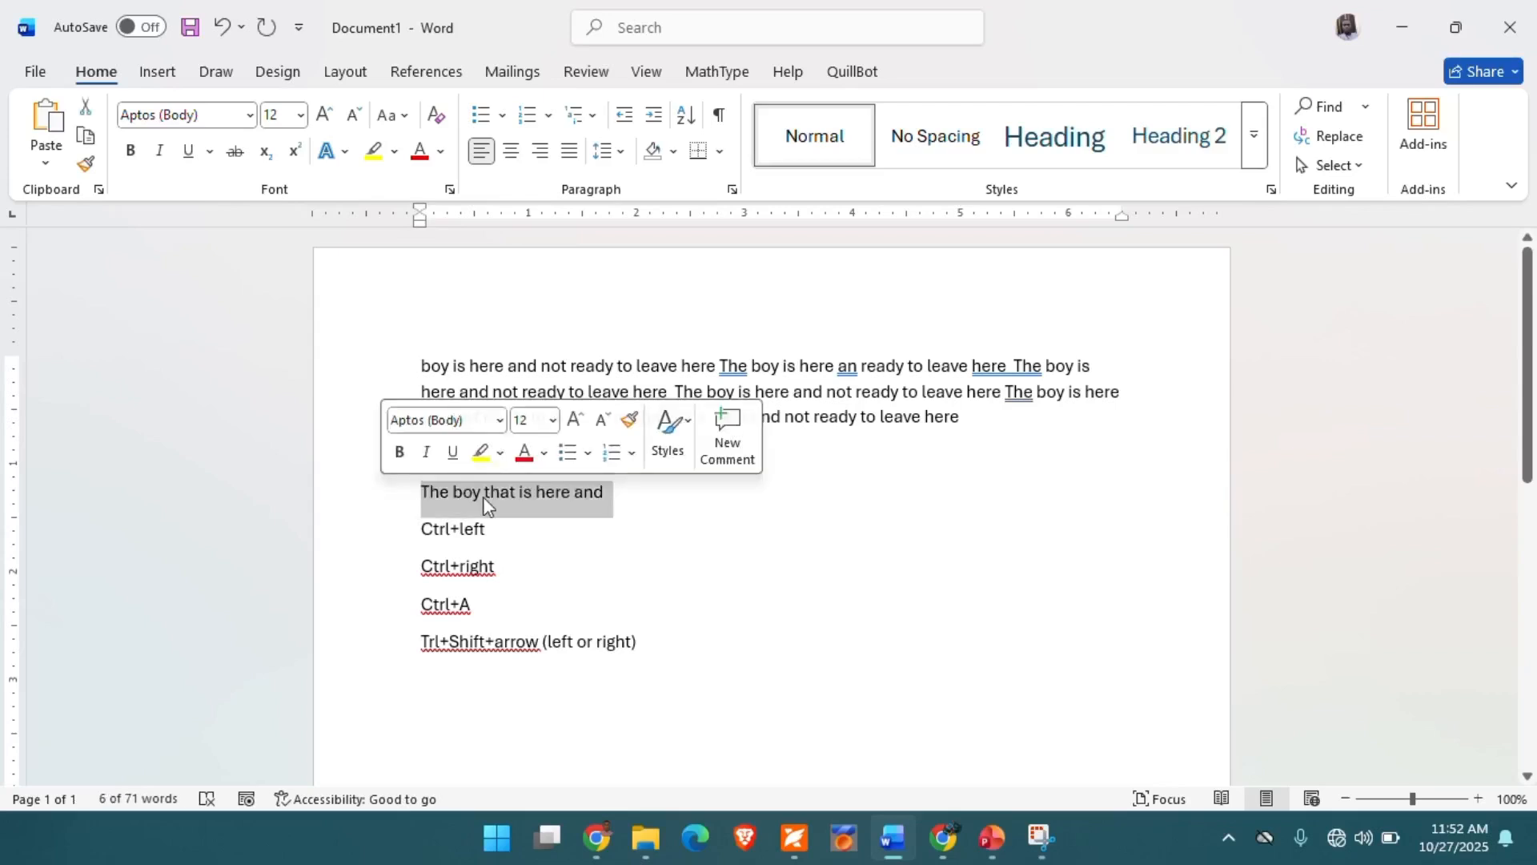
left_click(411, 501)
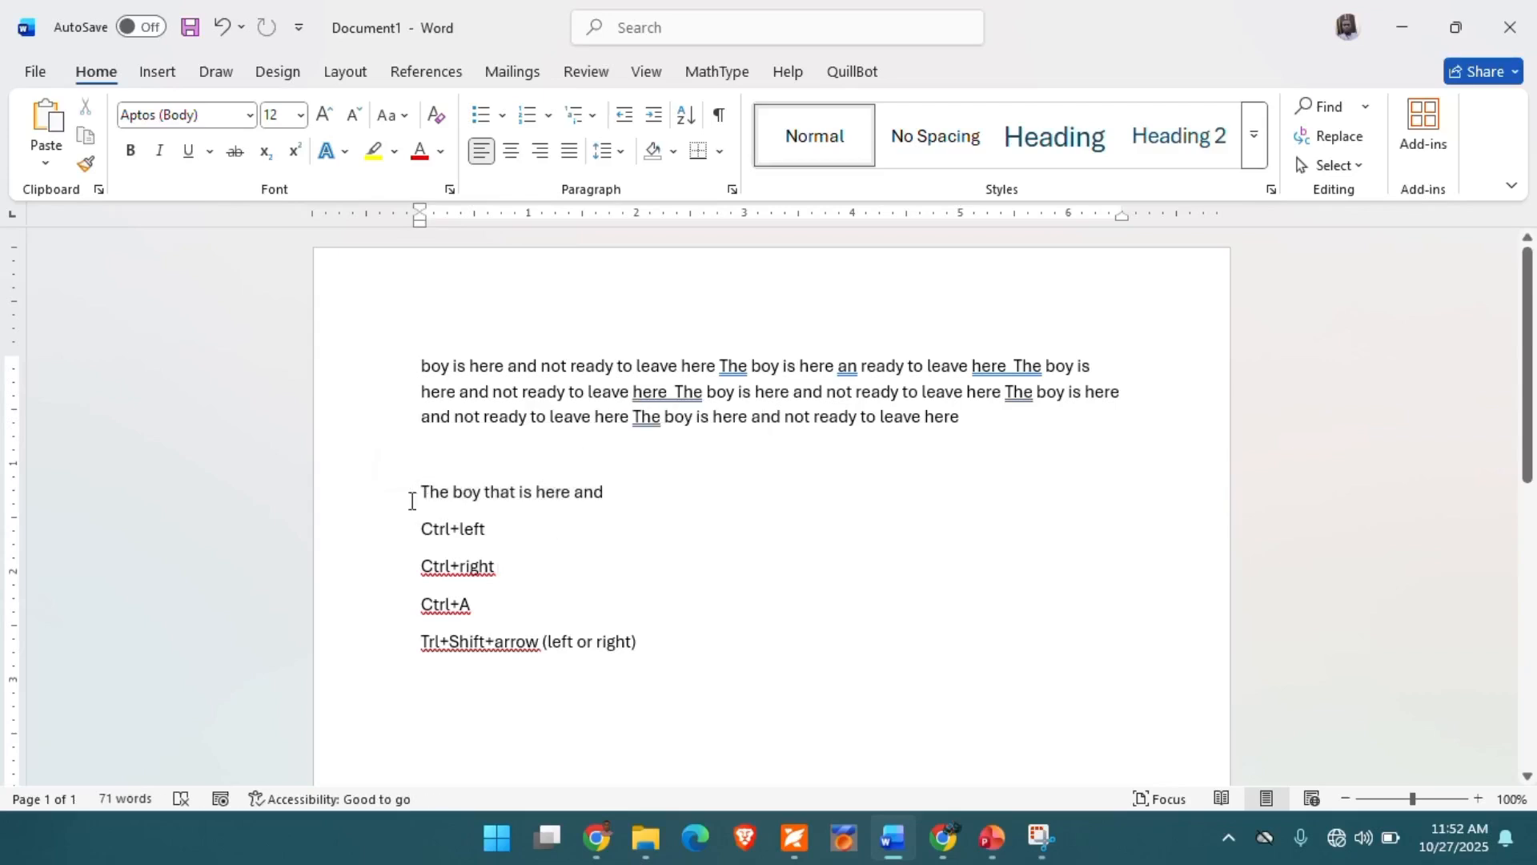
left_click(341, 501)
right_click(490, 495)
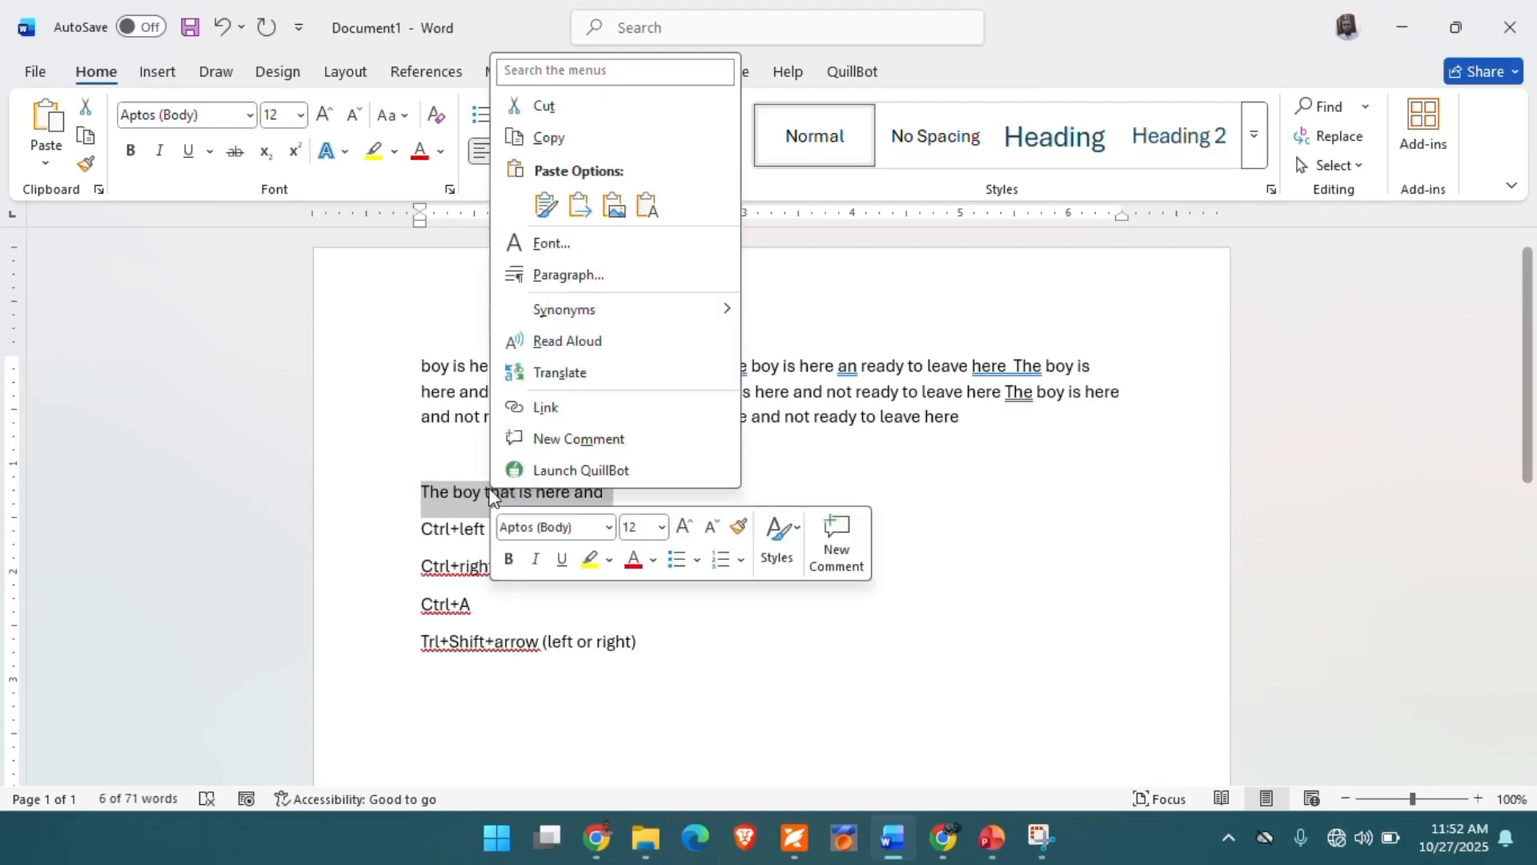
left_click(645, 206)
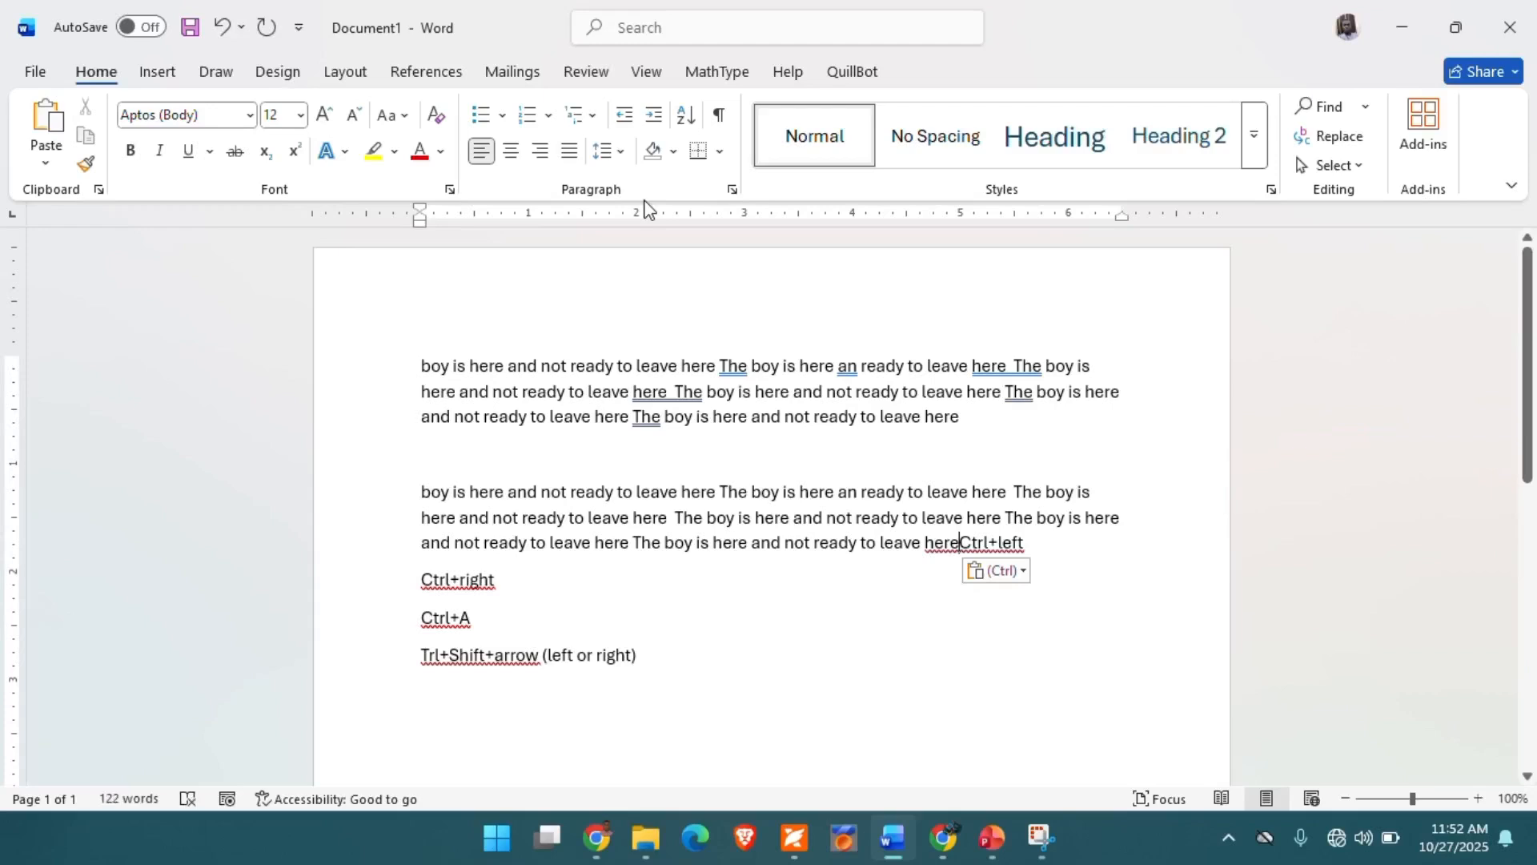
key("Return")
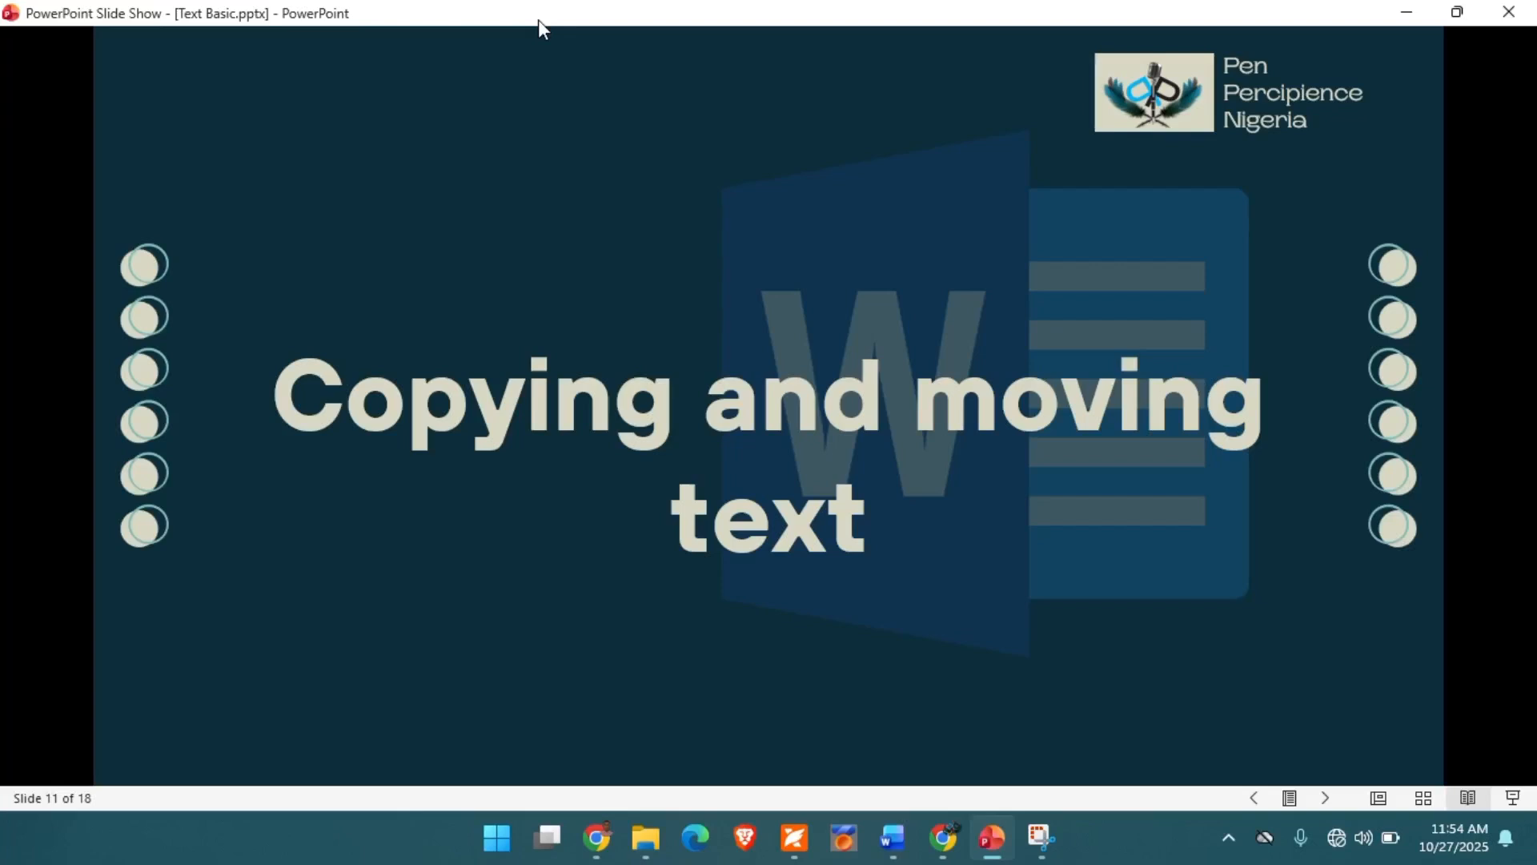
- Advance the PowerPoint slide show to the explanation slide on copying and moving text, and switch back to the Word document
key("Right")
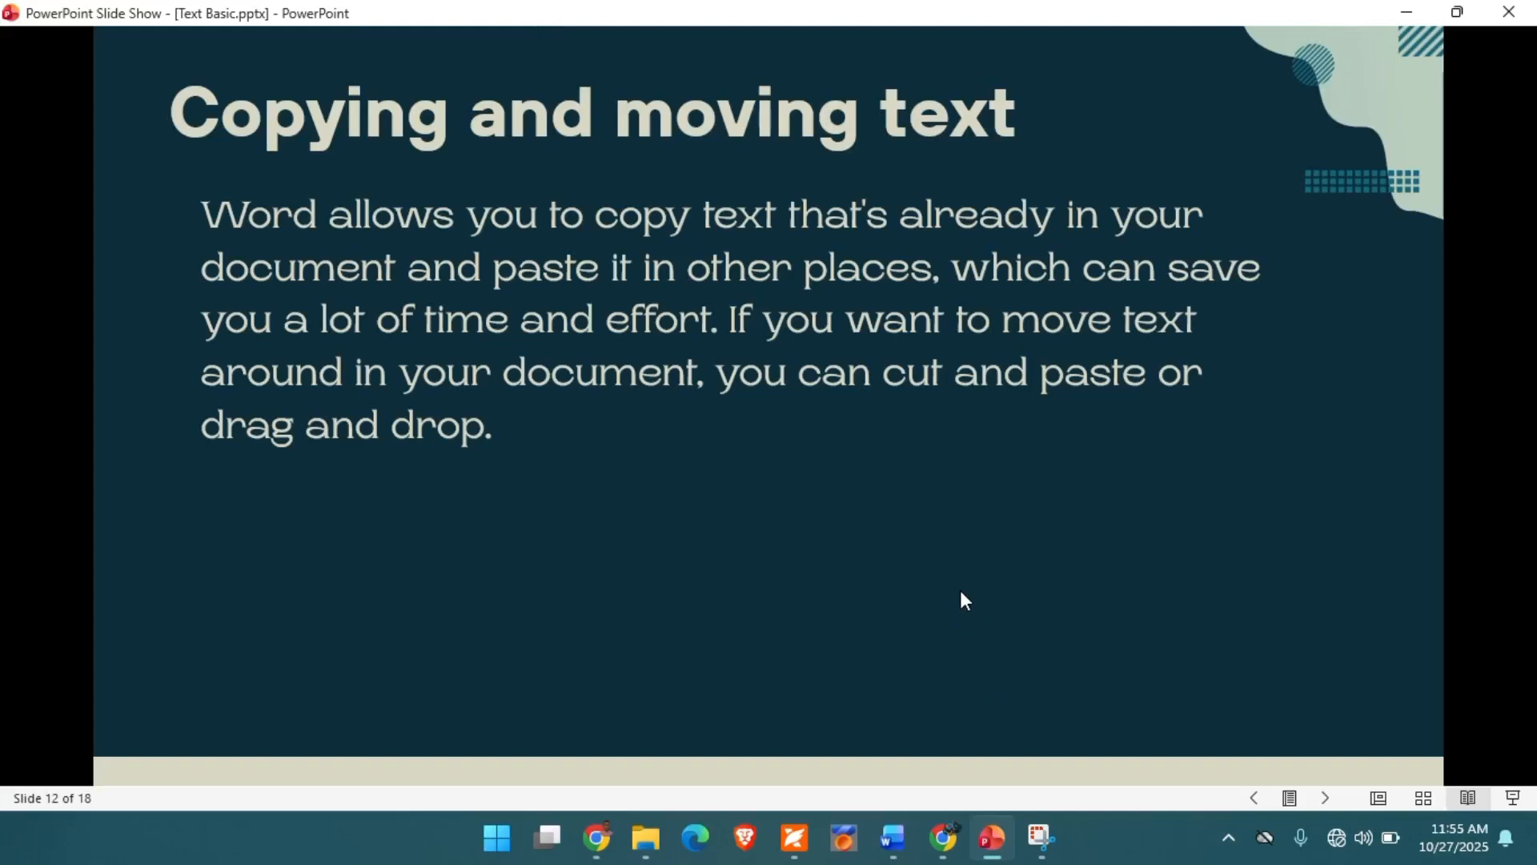
left_click(894, 842)
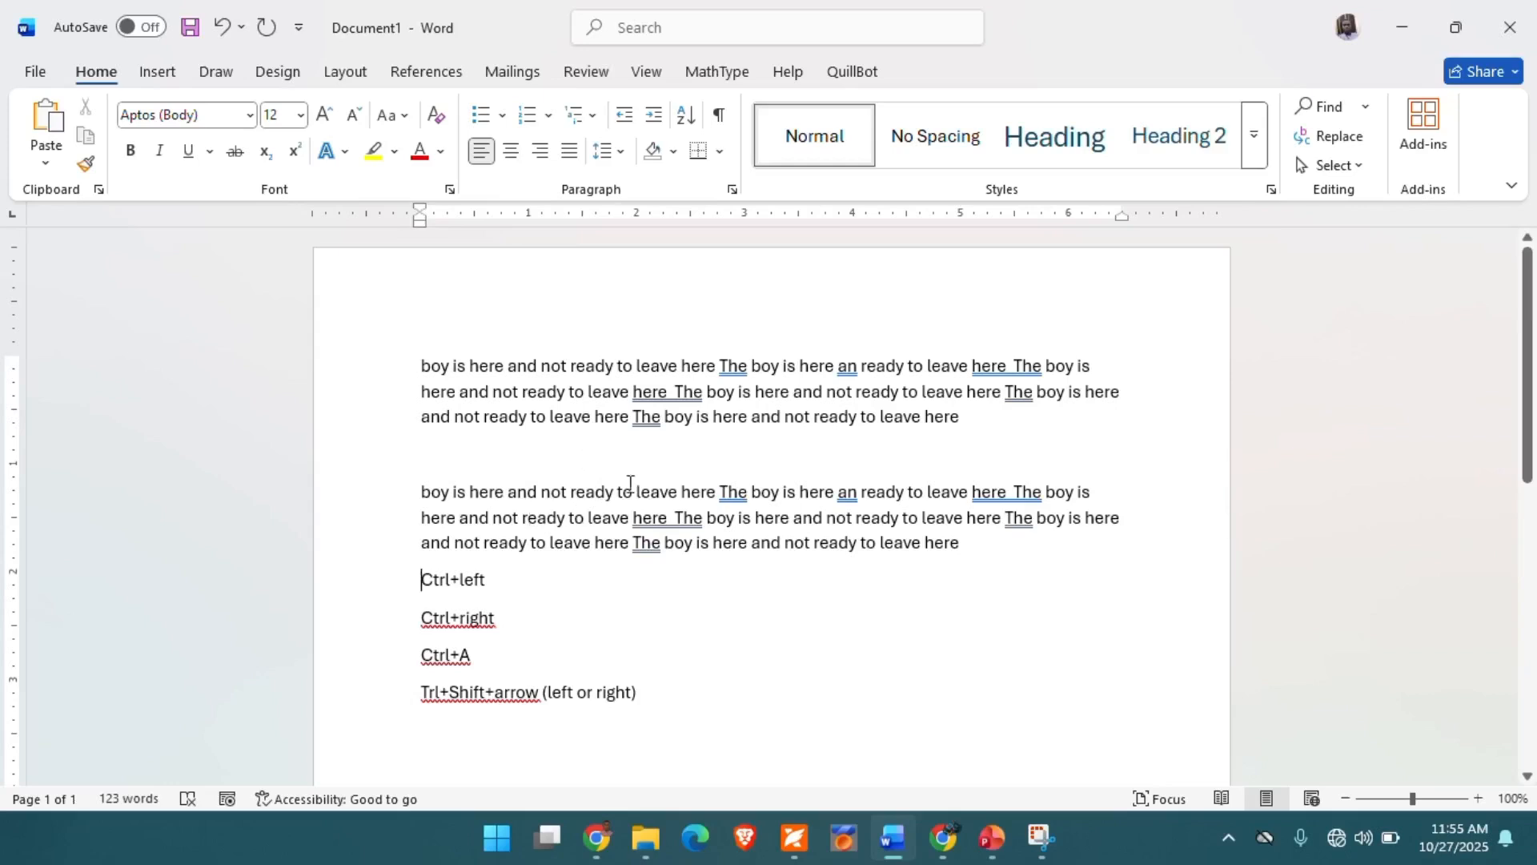
- Copy the first paragraph and paste it twice below the "Trl+Shift+arrow (left or right)" line
left_click(424, 365)
left_click_drag(425, 365, 961, 417)
key("ctrl+c")
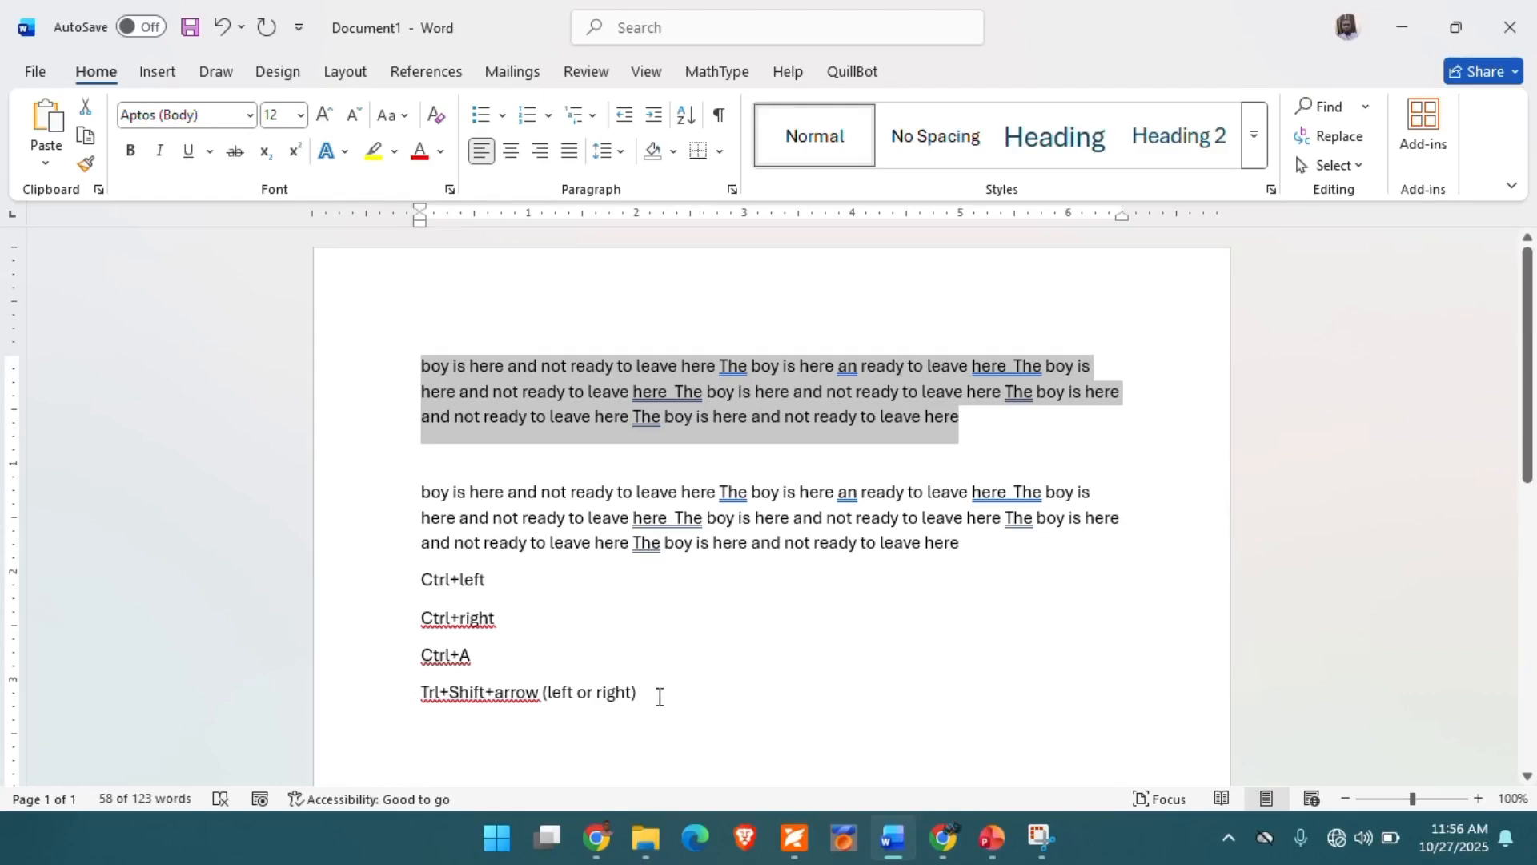
left_click(442, 738)
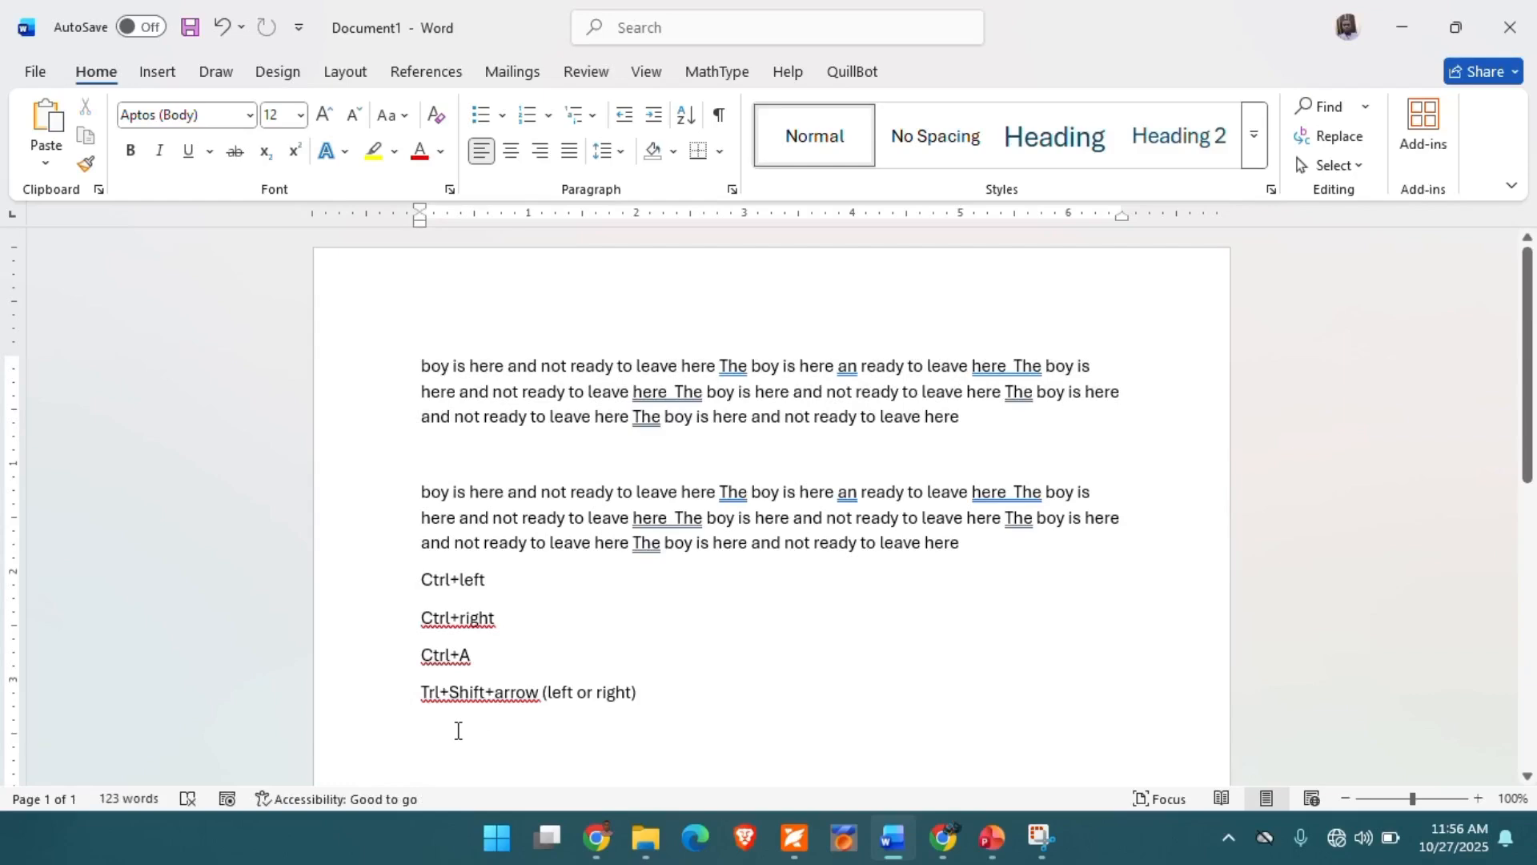
left_click(46, 120)
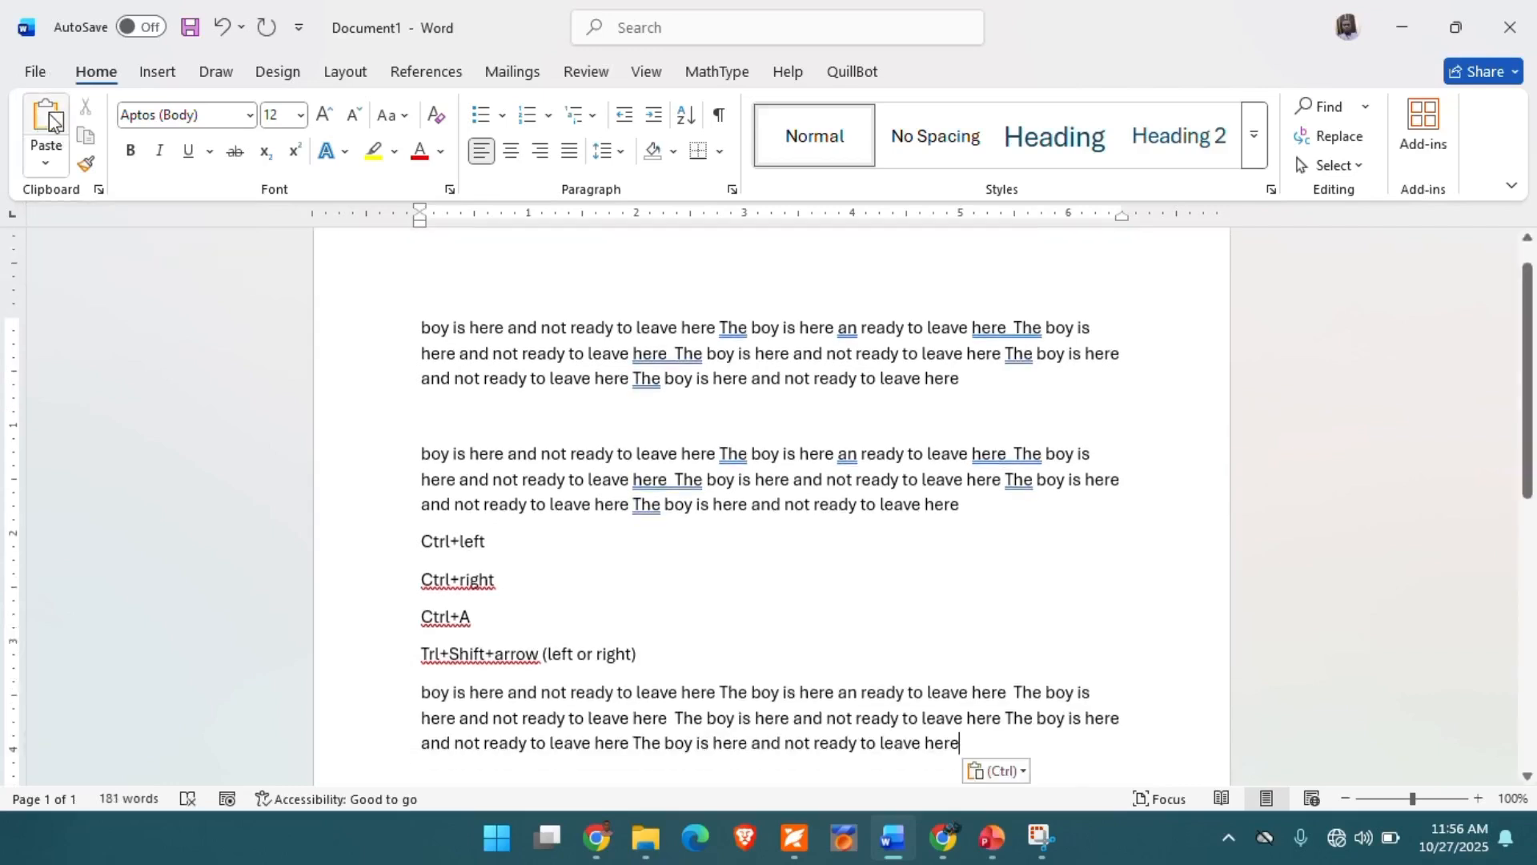
left_click(46, 120)
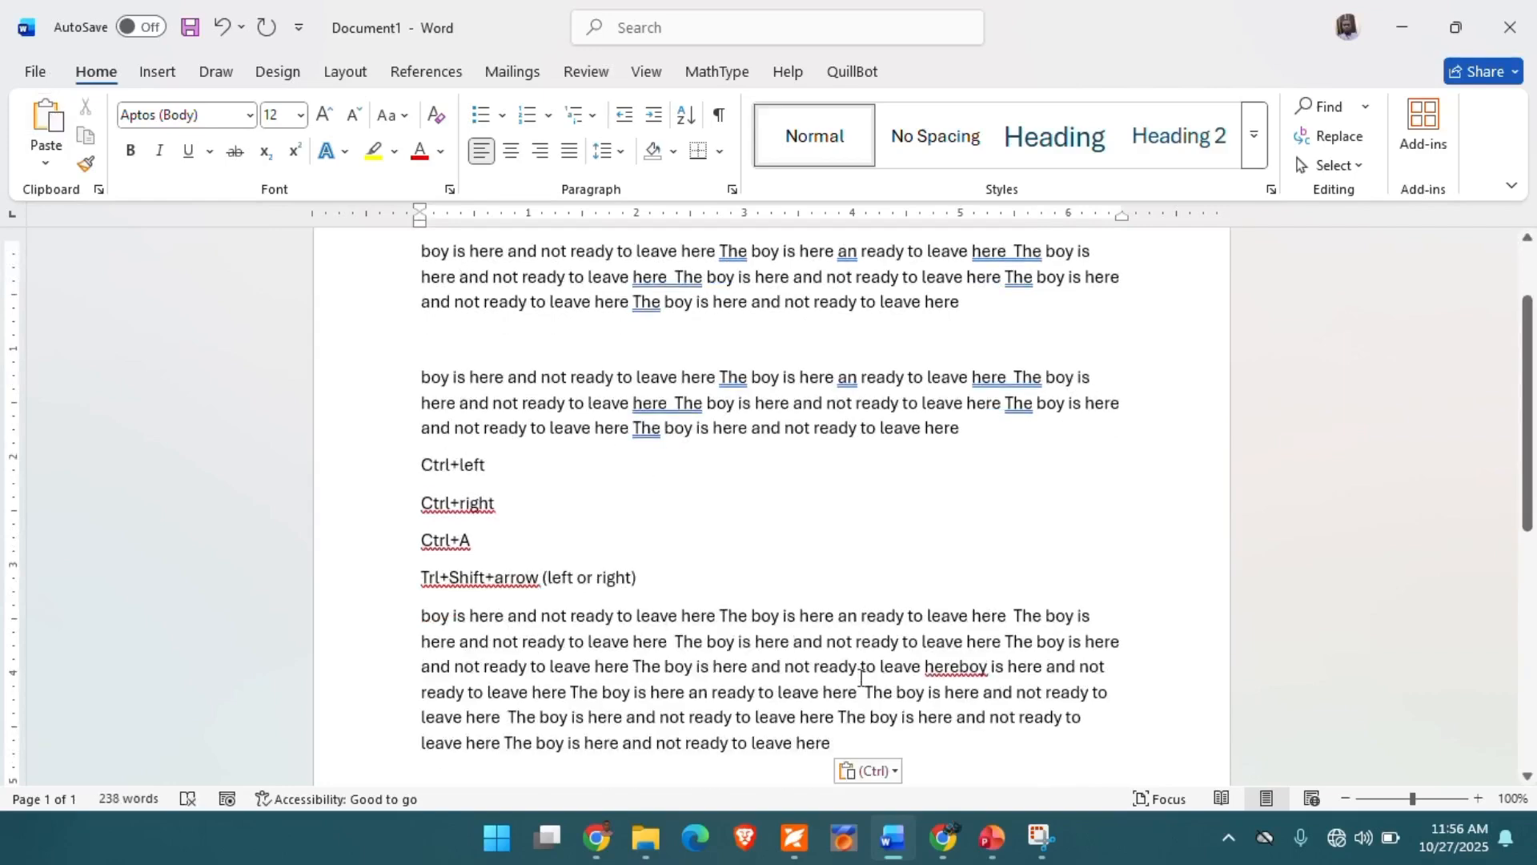
- Leave a blank line below the pasted text and add the lines "Ctrl+C copy" and "Ctrl+V paste"
key("Return")
key("Return")
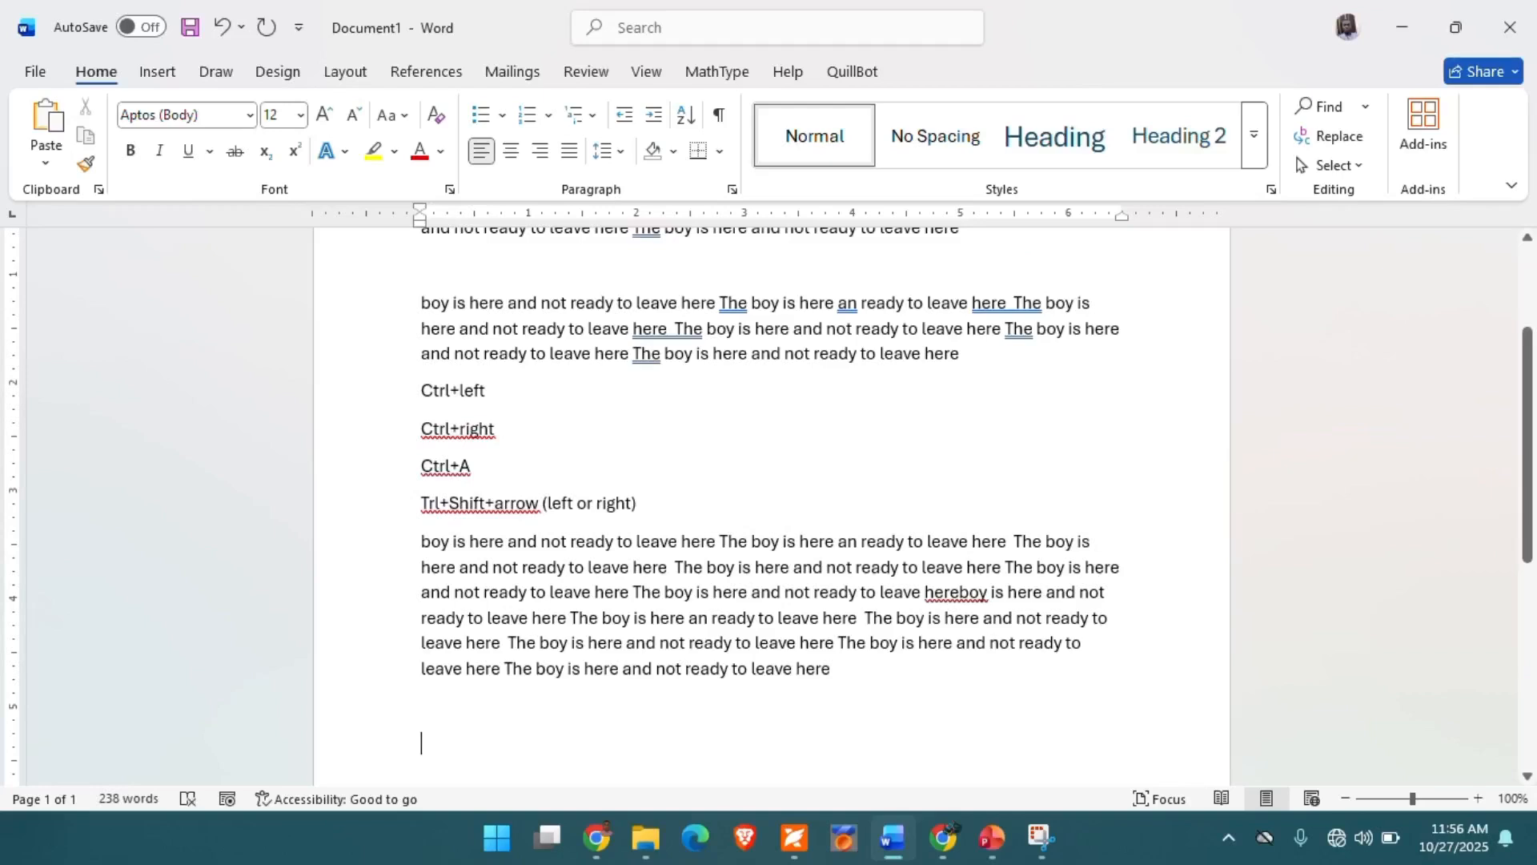
type("Ctrl")
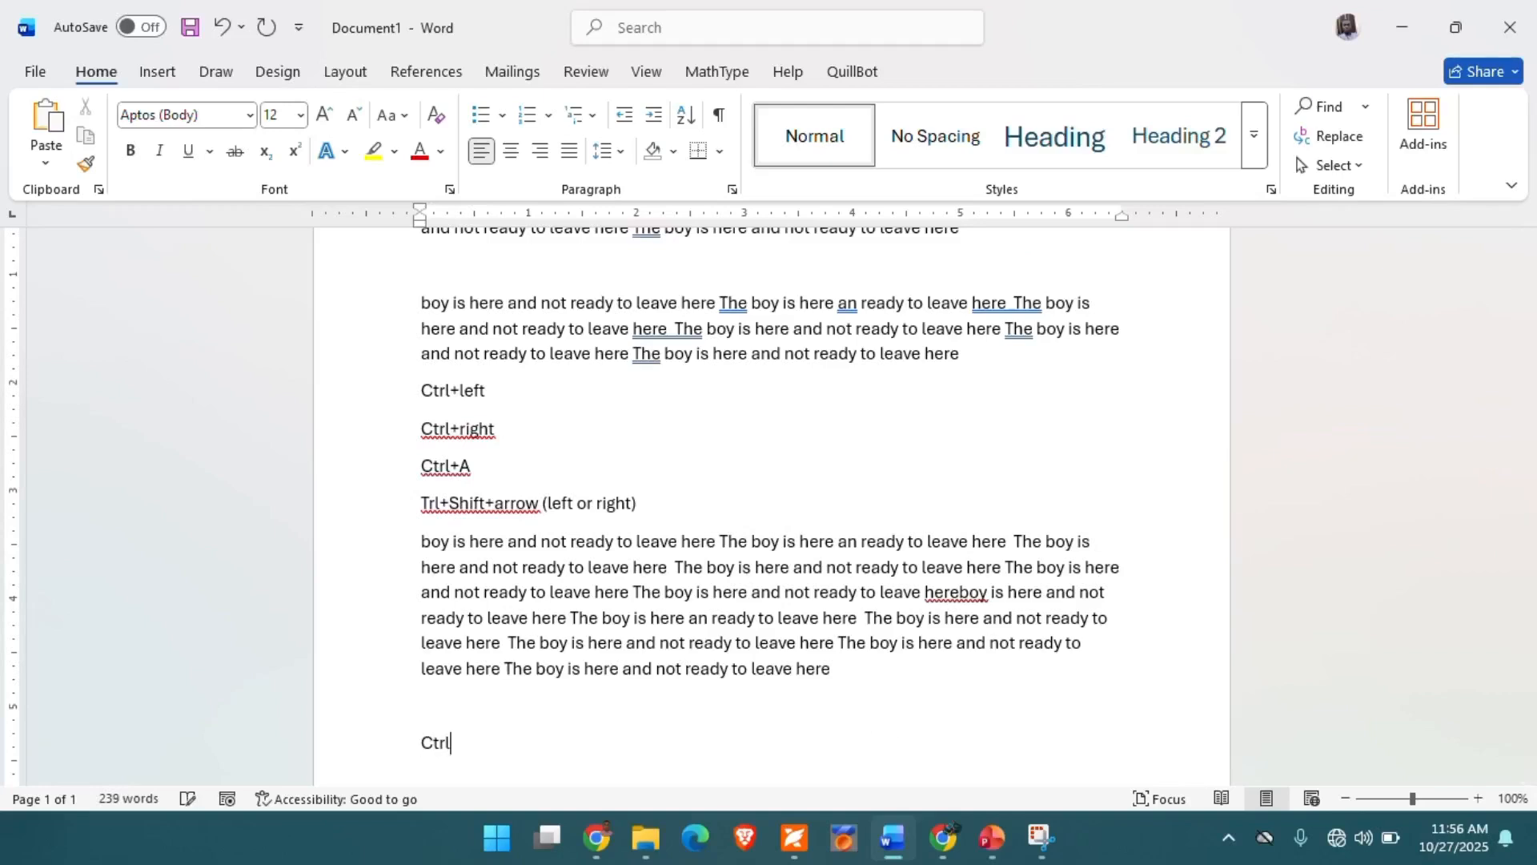
type("+C copy")
key("Return")
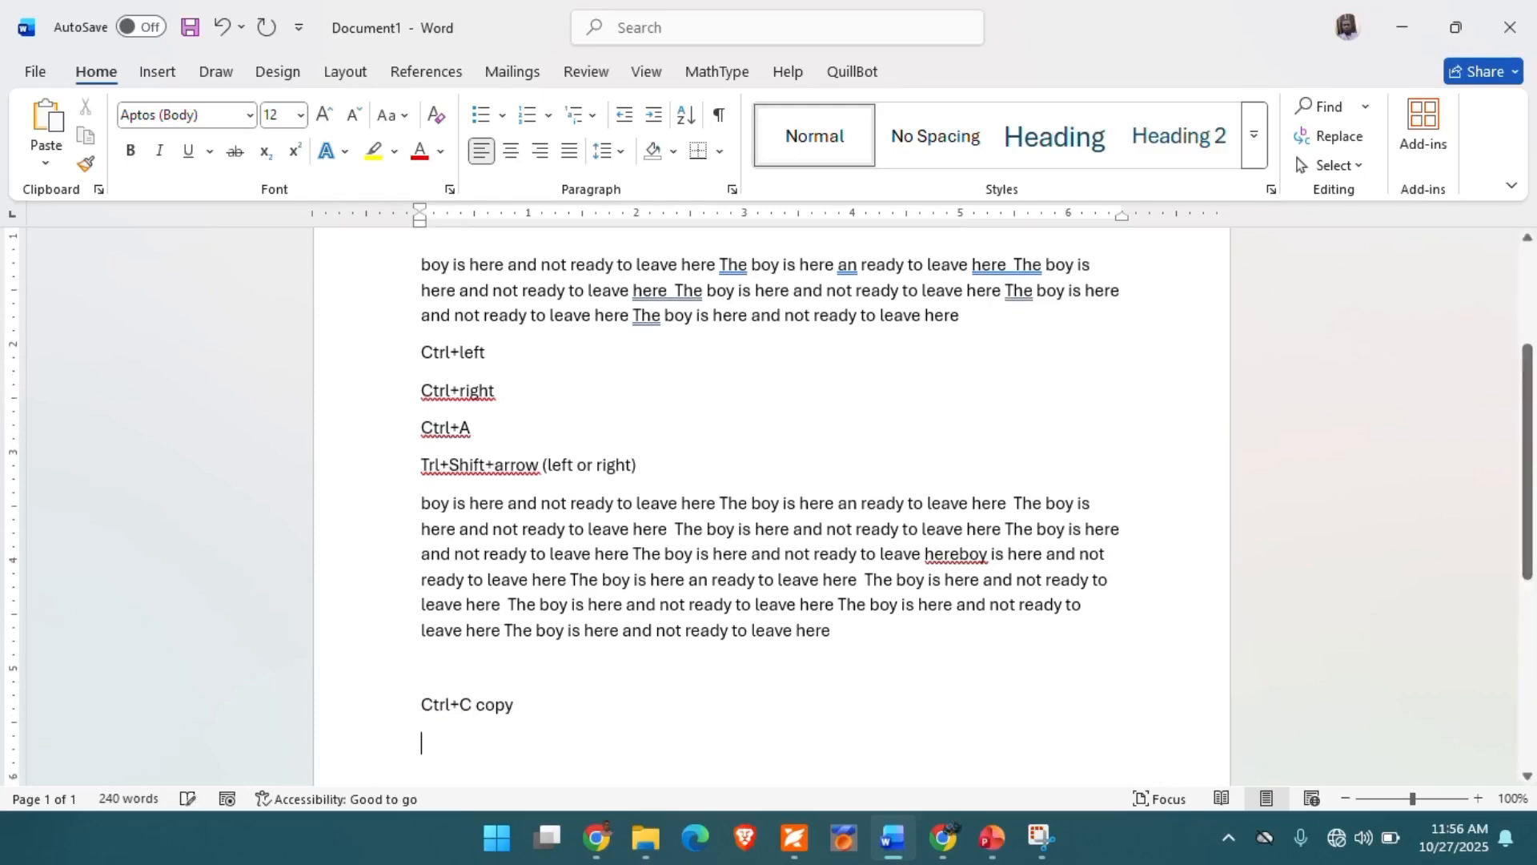
type("Ctr")
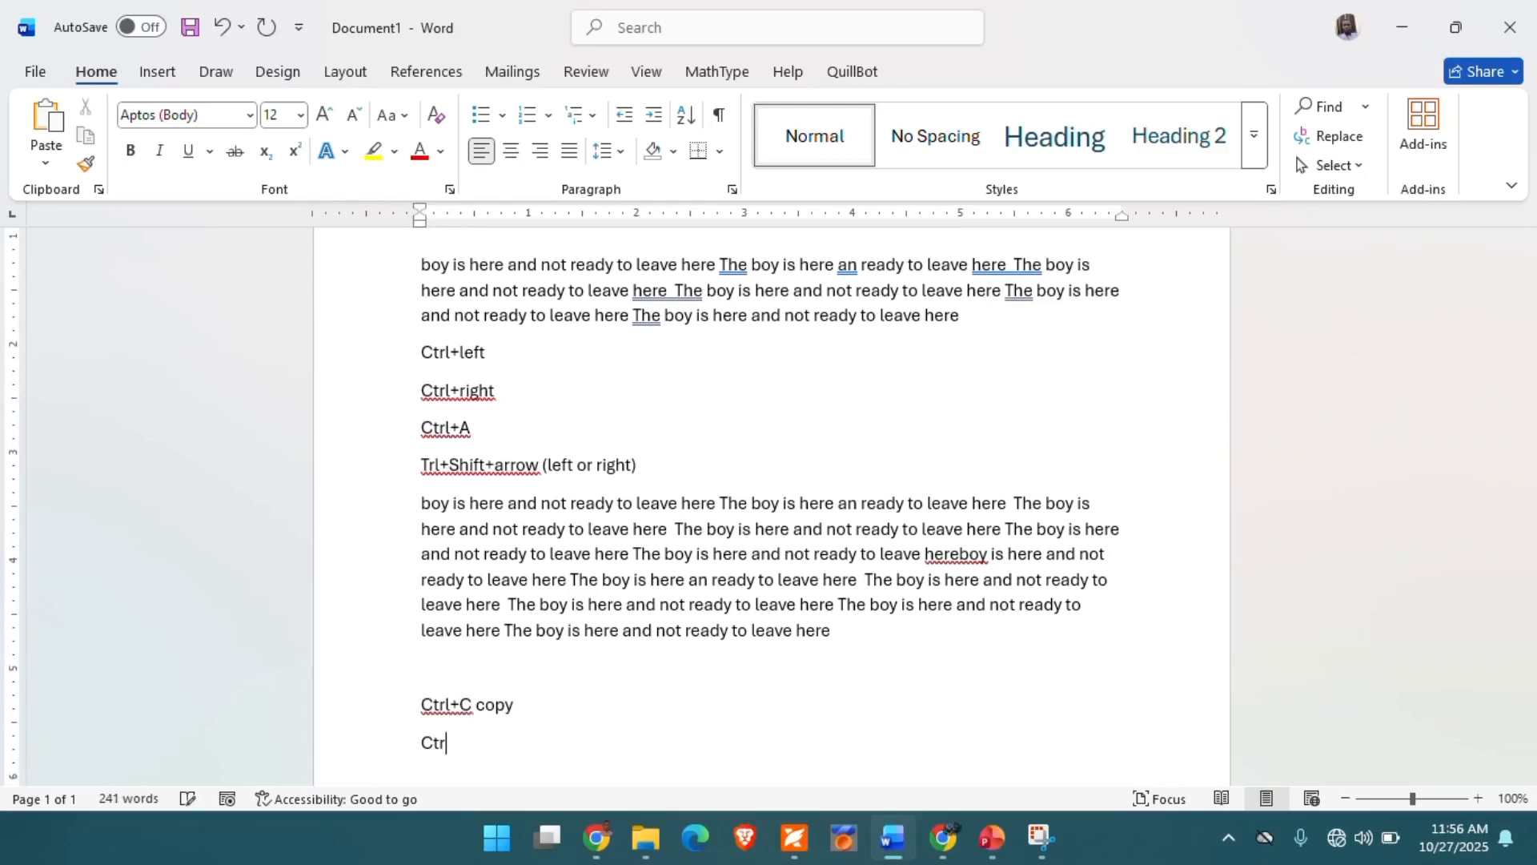
type("l+V paste")
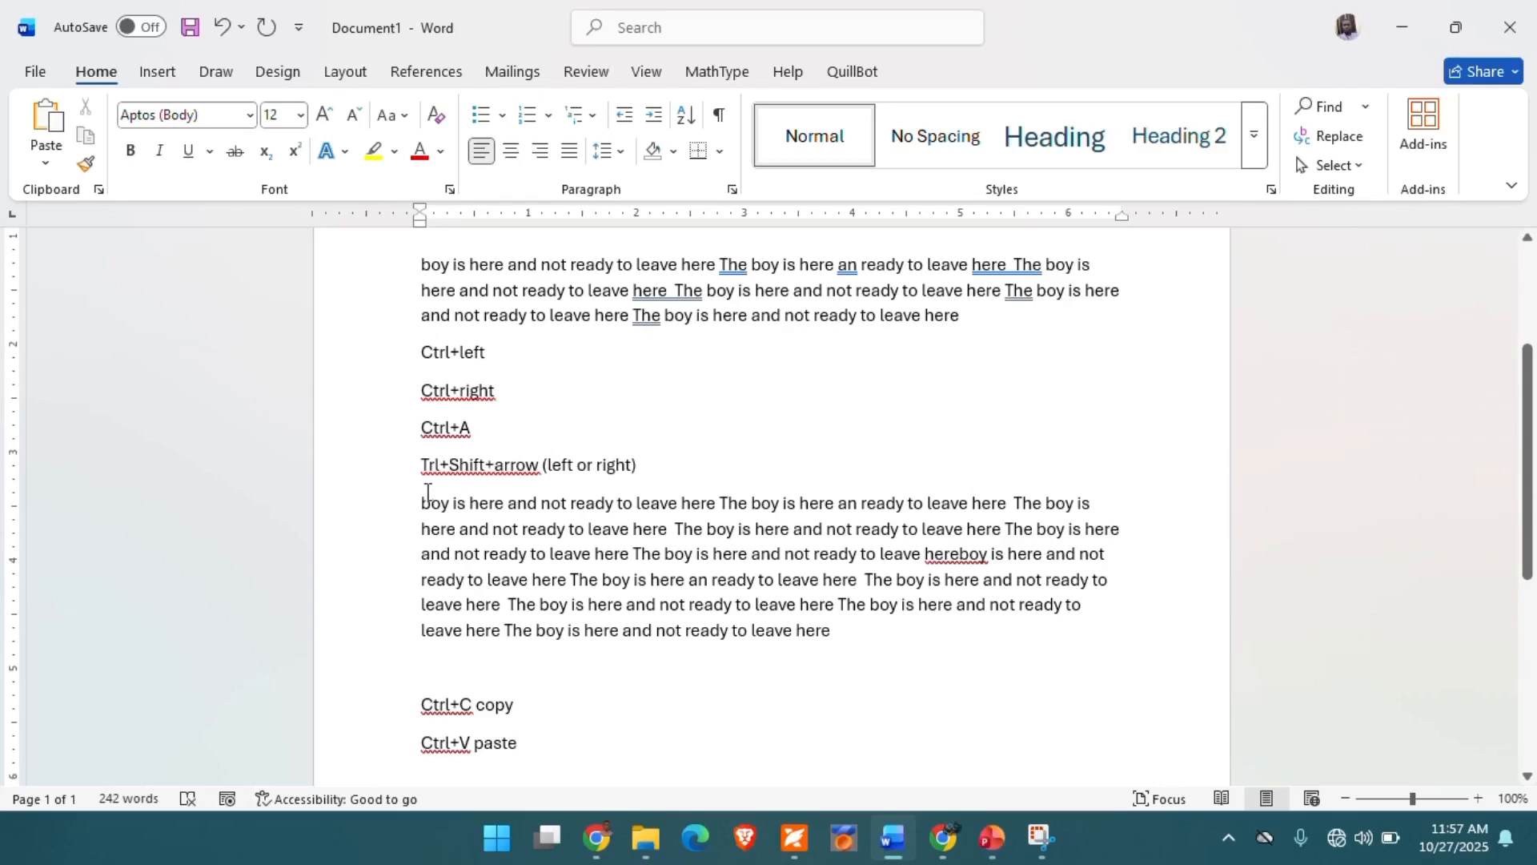
- Cut the paragraph above "Ctrl+left" and paste it on a new line below "Ctrl+V paste"
triple_click(424, 264)
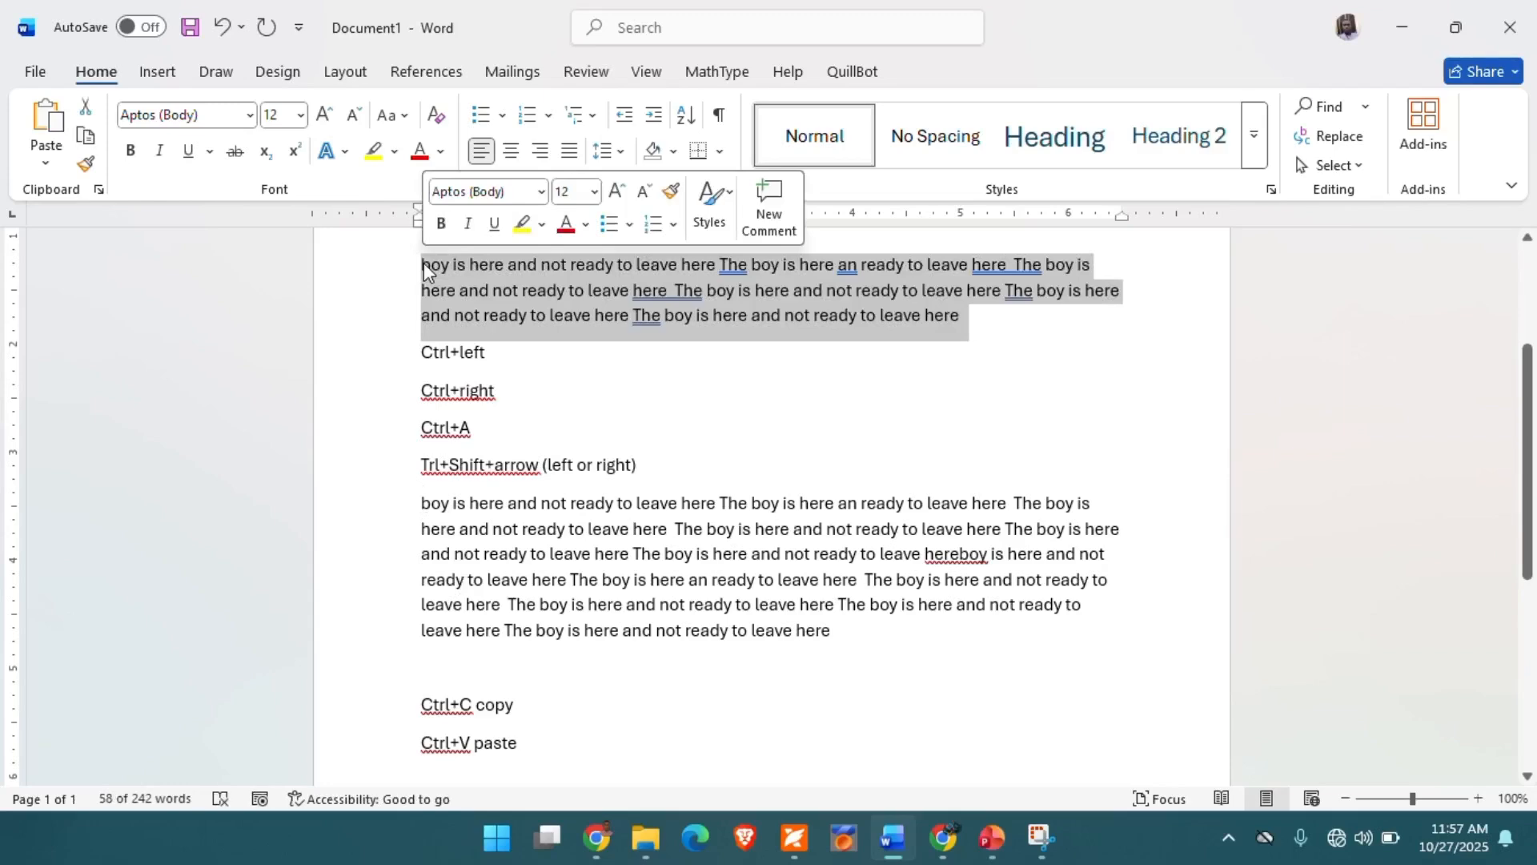
left_click(86, 109)
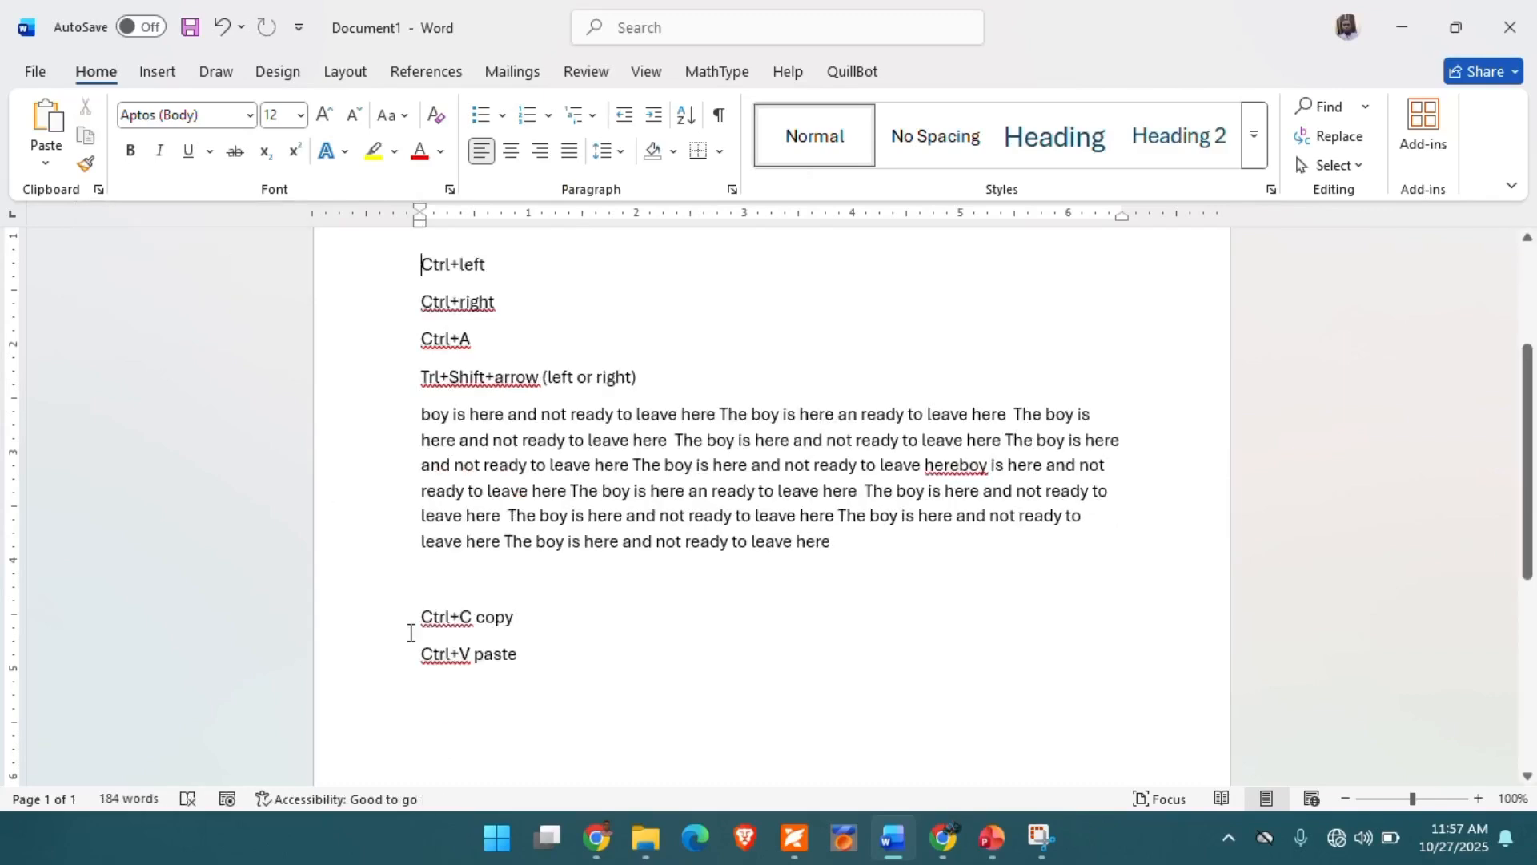
left_click(437, 705)
double_click(437, 706)
left_click(48, 122)
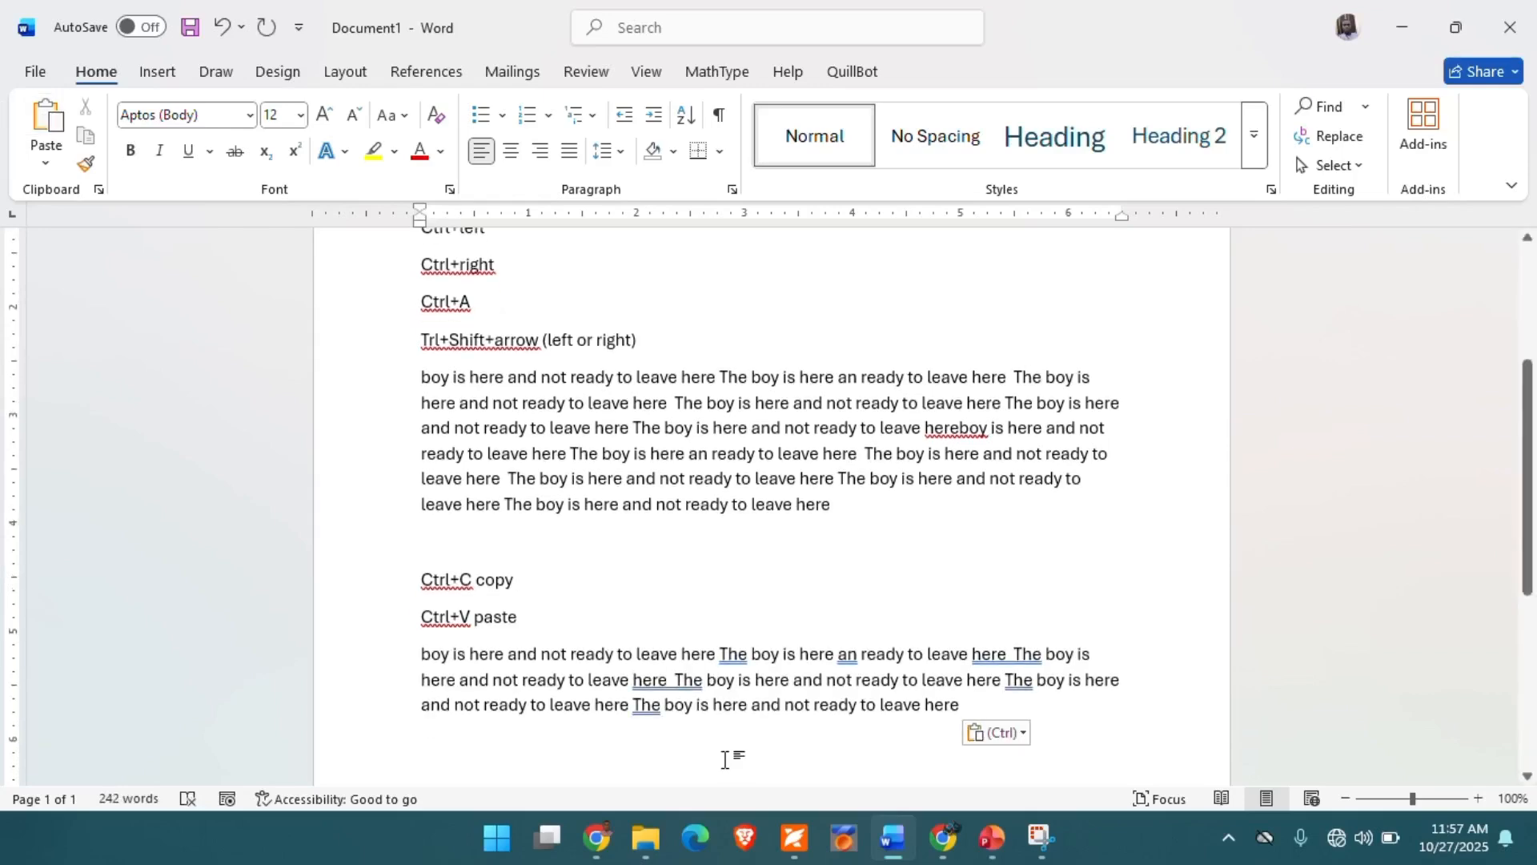
- Cut the first paragraph of the document and paste it on a new line below "Ctrl+C copy"
scroll(639, 437, "up", 3)
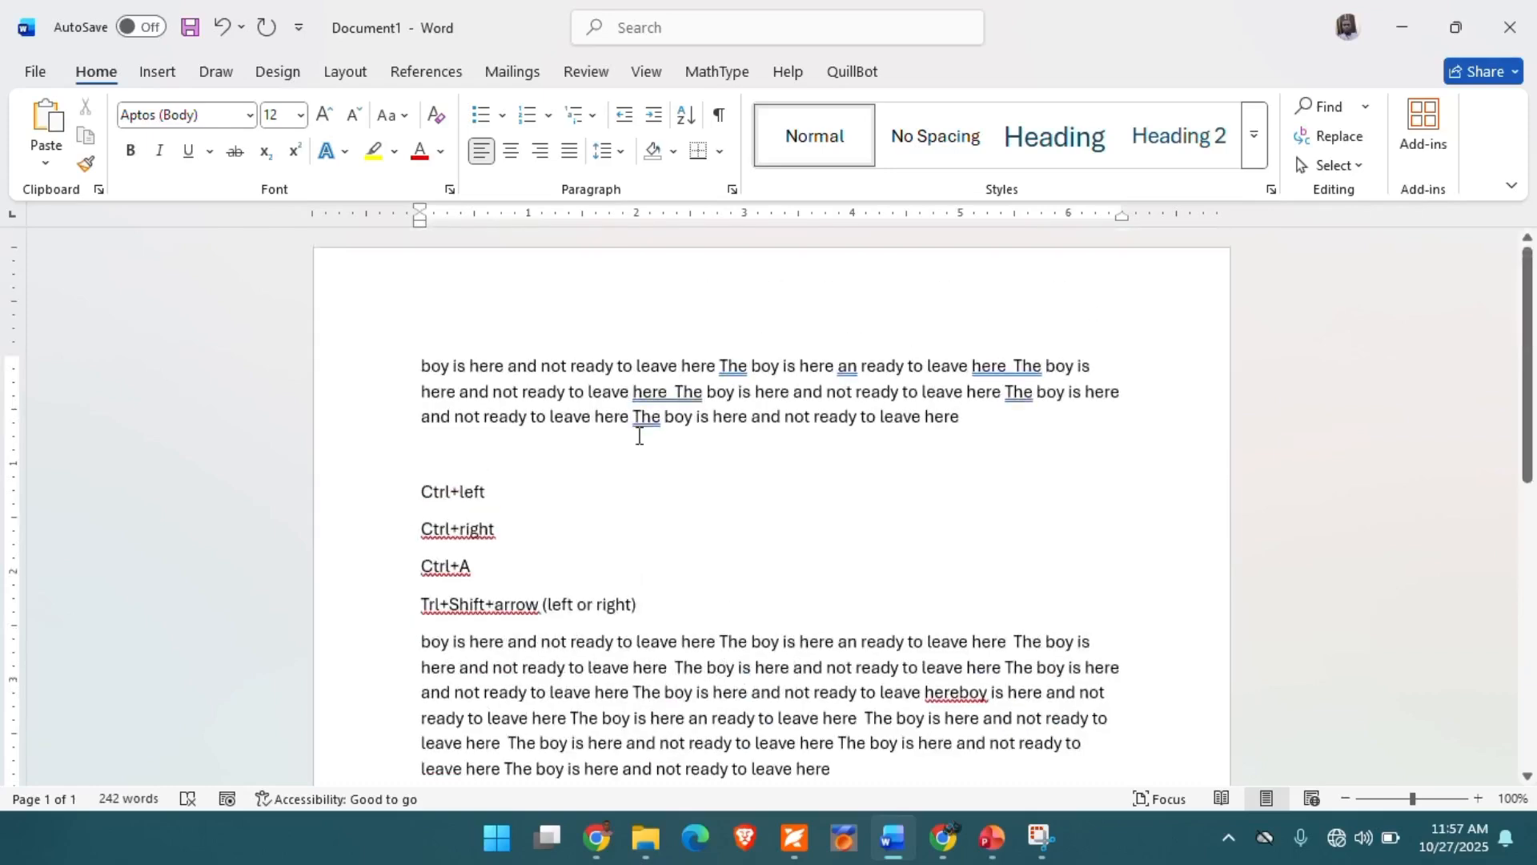
triple_click(430, 366)
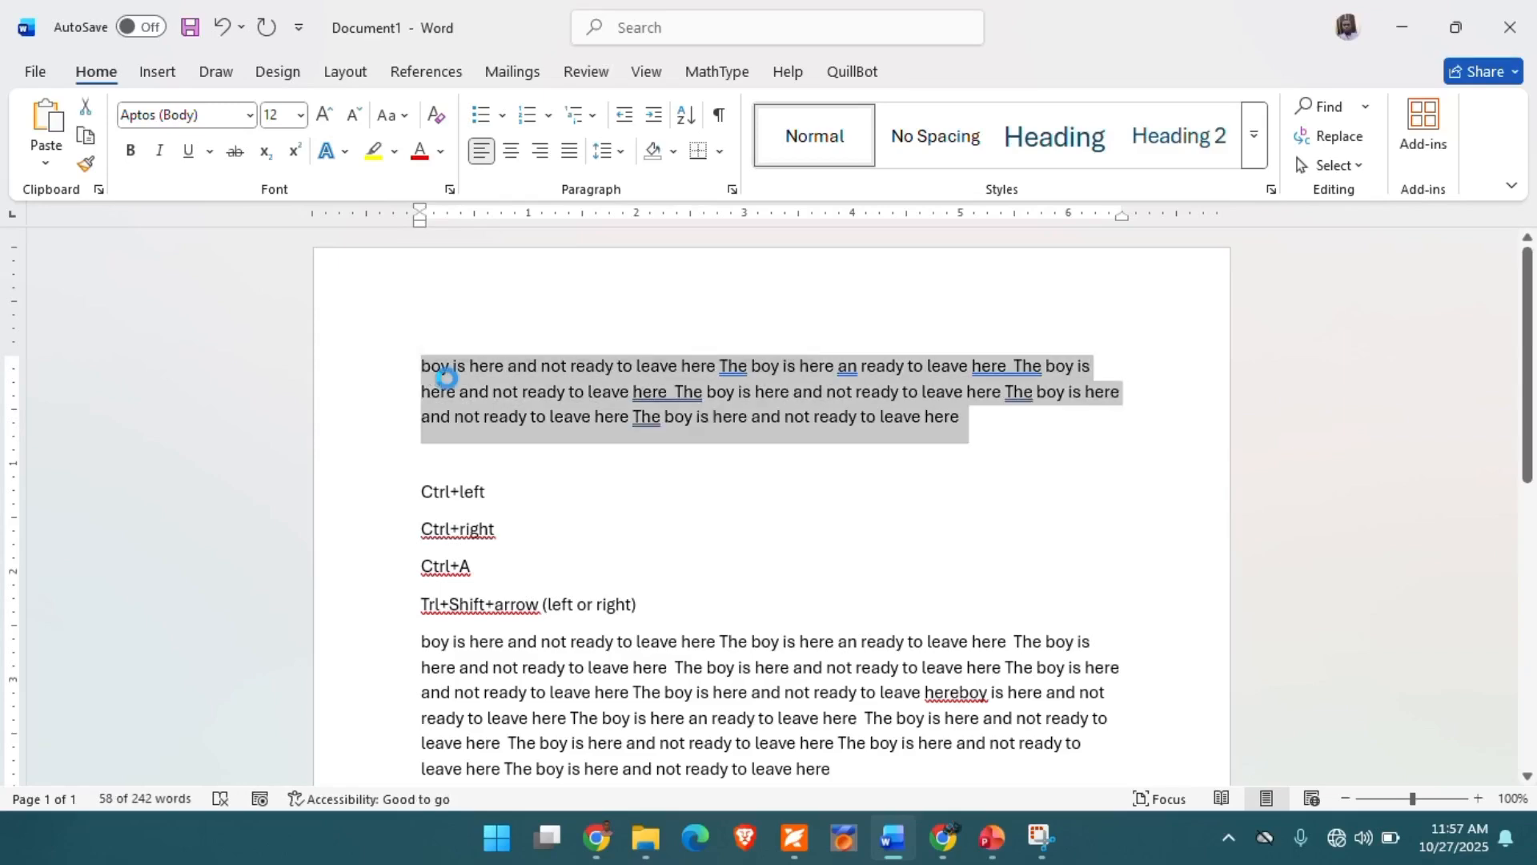
key("ctrl+x")
scroll(430, 366, "down", 8)
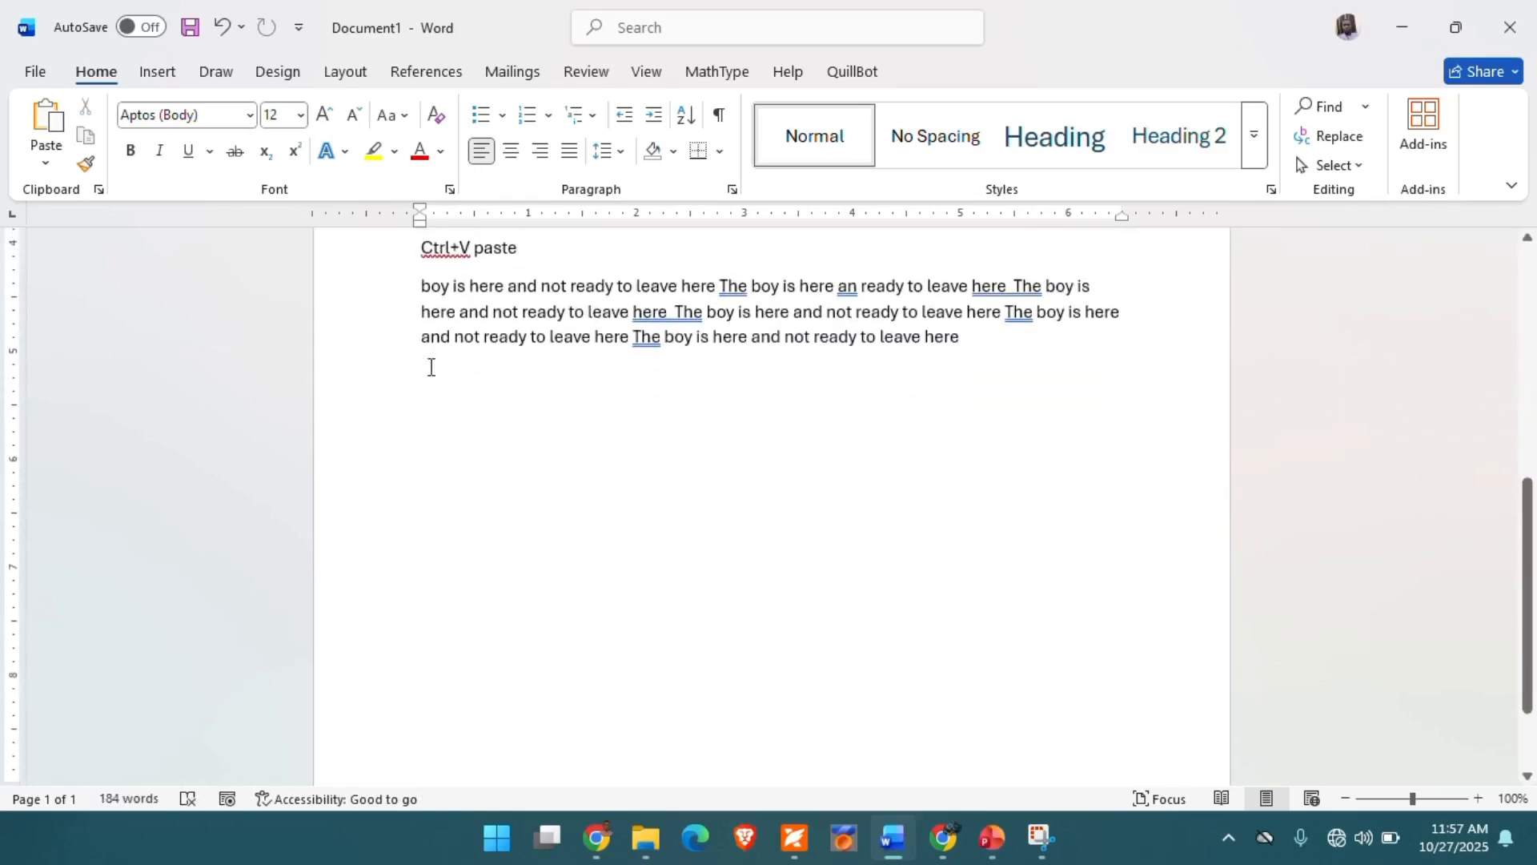
scroll(431, 366, "up", 5)
left_click(537, 596)
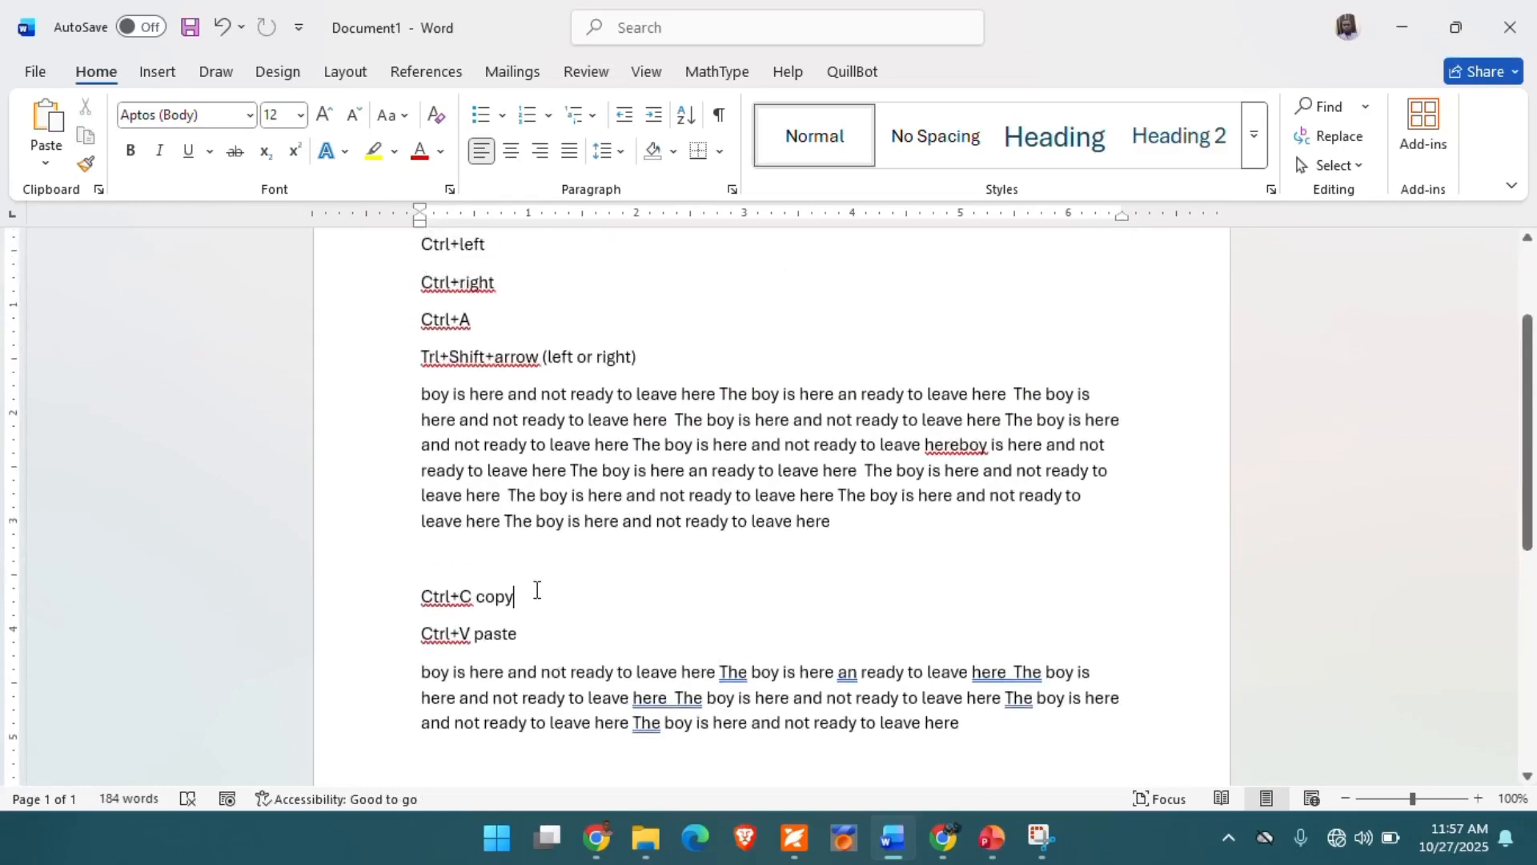
key("Return")
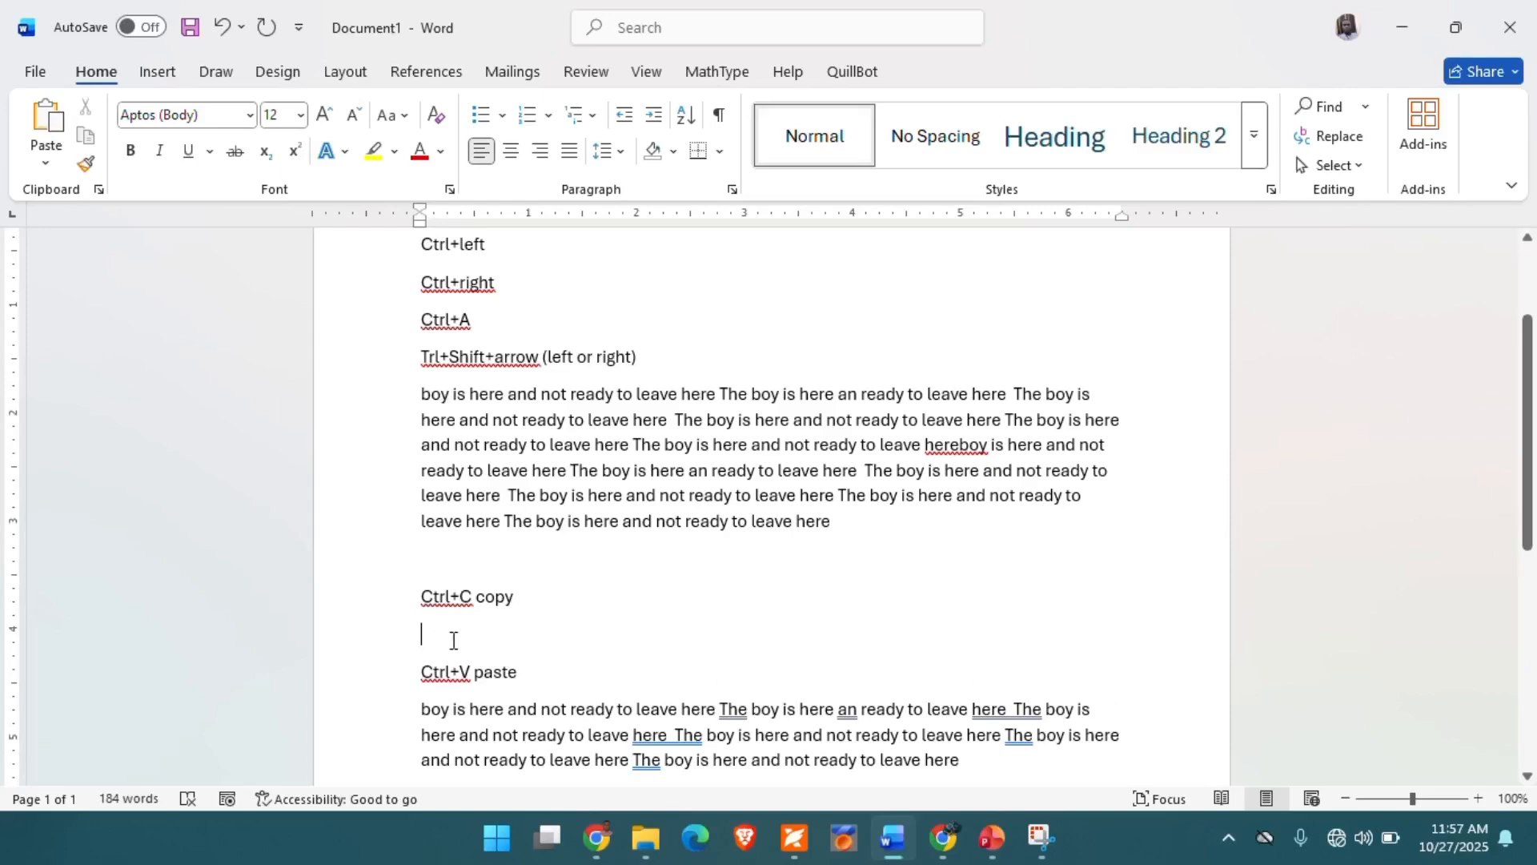
key("ctrl+v")
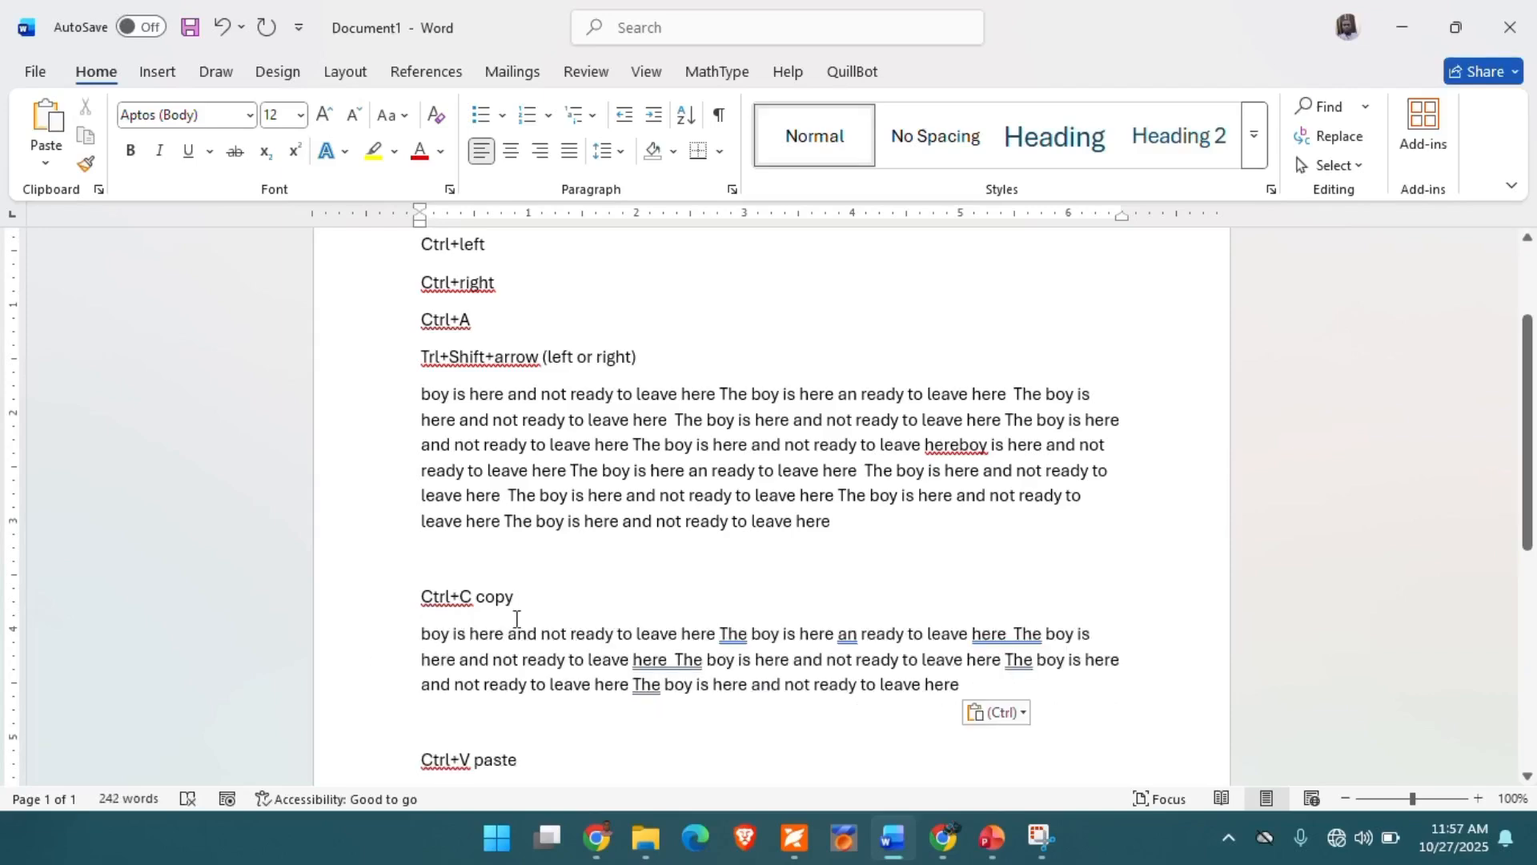
scroll(608, 565, "up", 3)
scroll(608, 565, "down", 7)
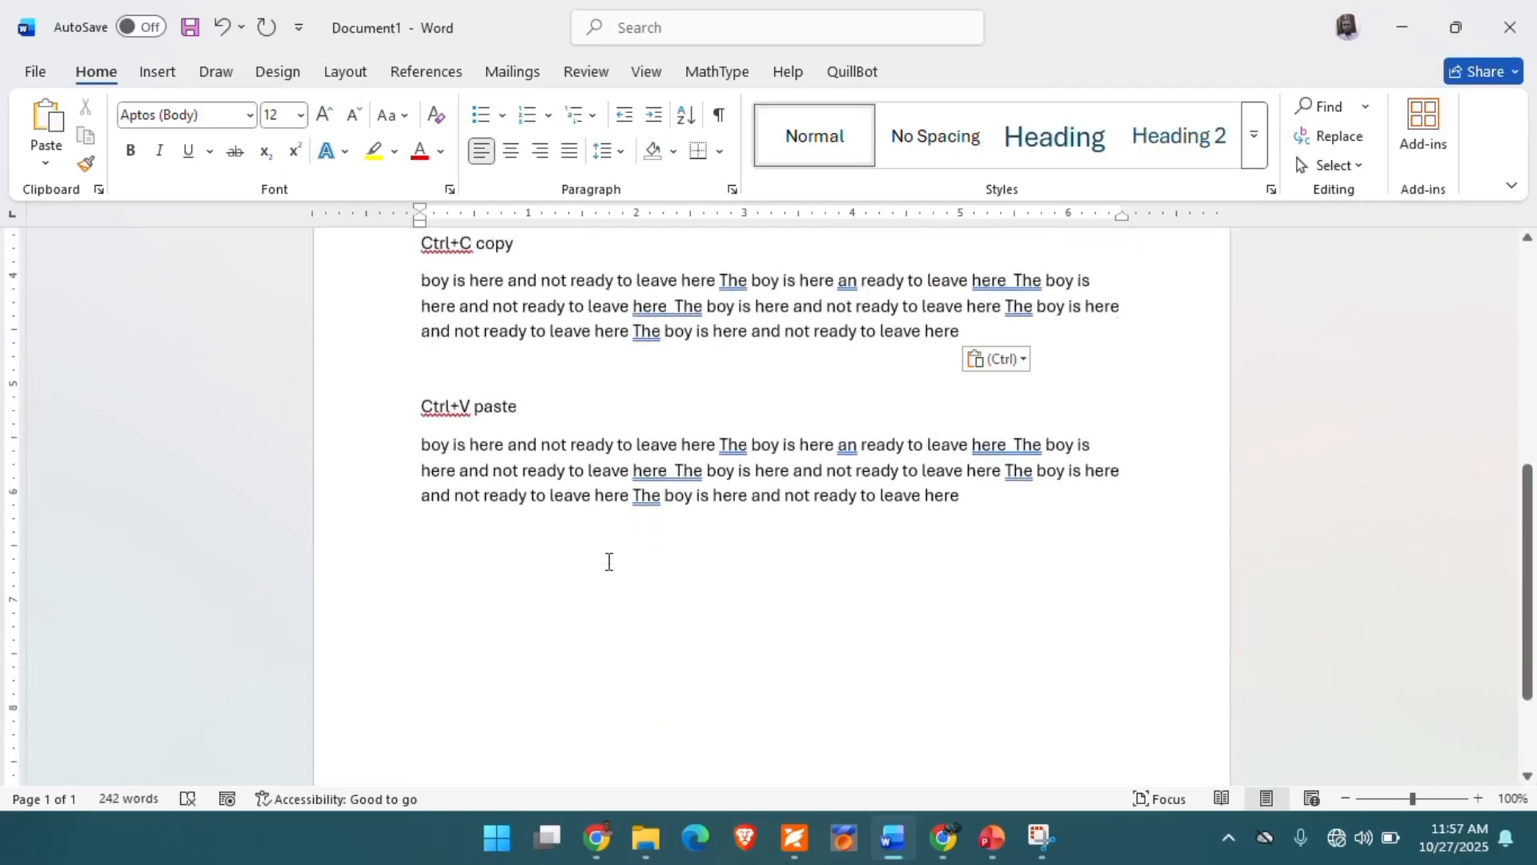
scroll(608, 561, "up", 2)
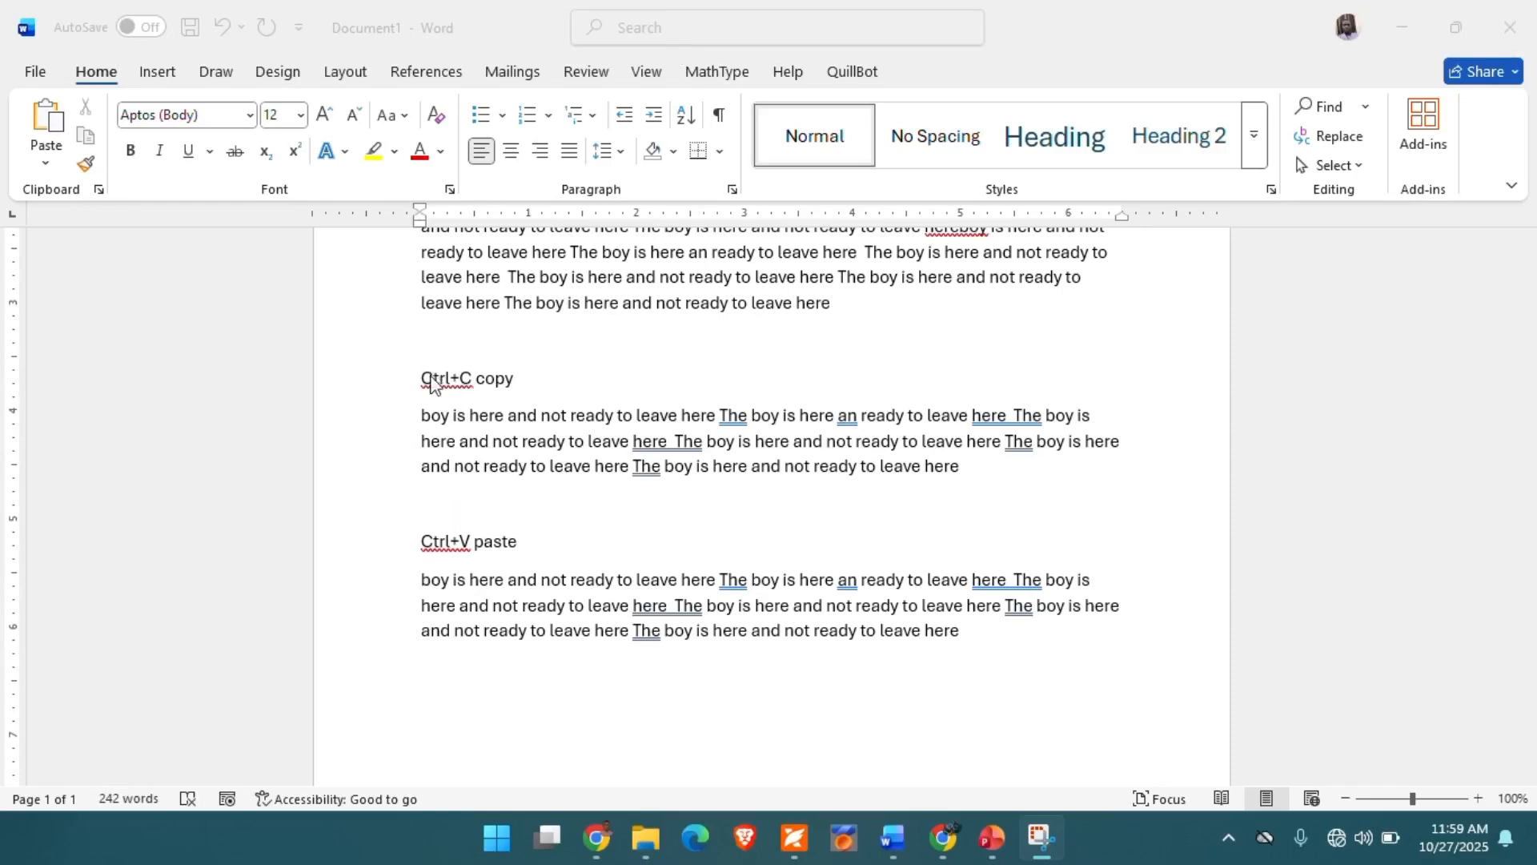
- Move the "Ctrl+C copy" line to just below the paragraph that follows it
left_click(372, 385)
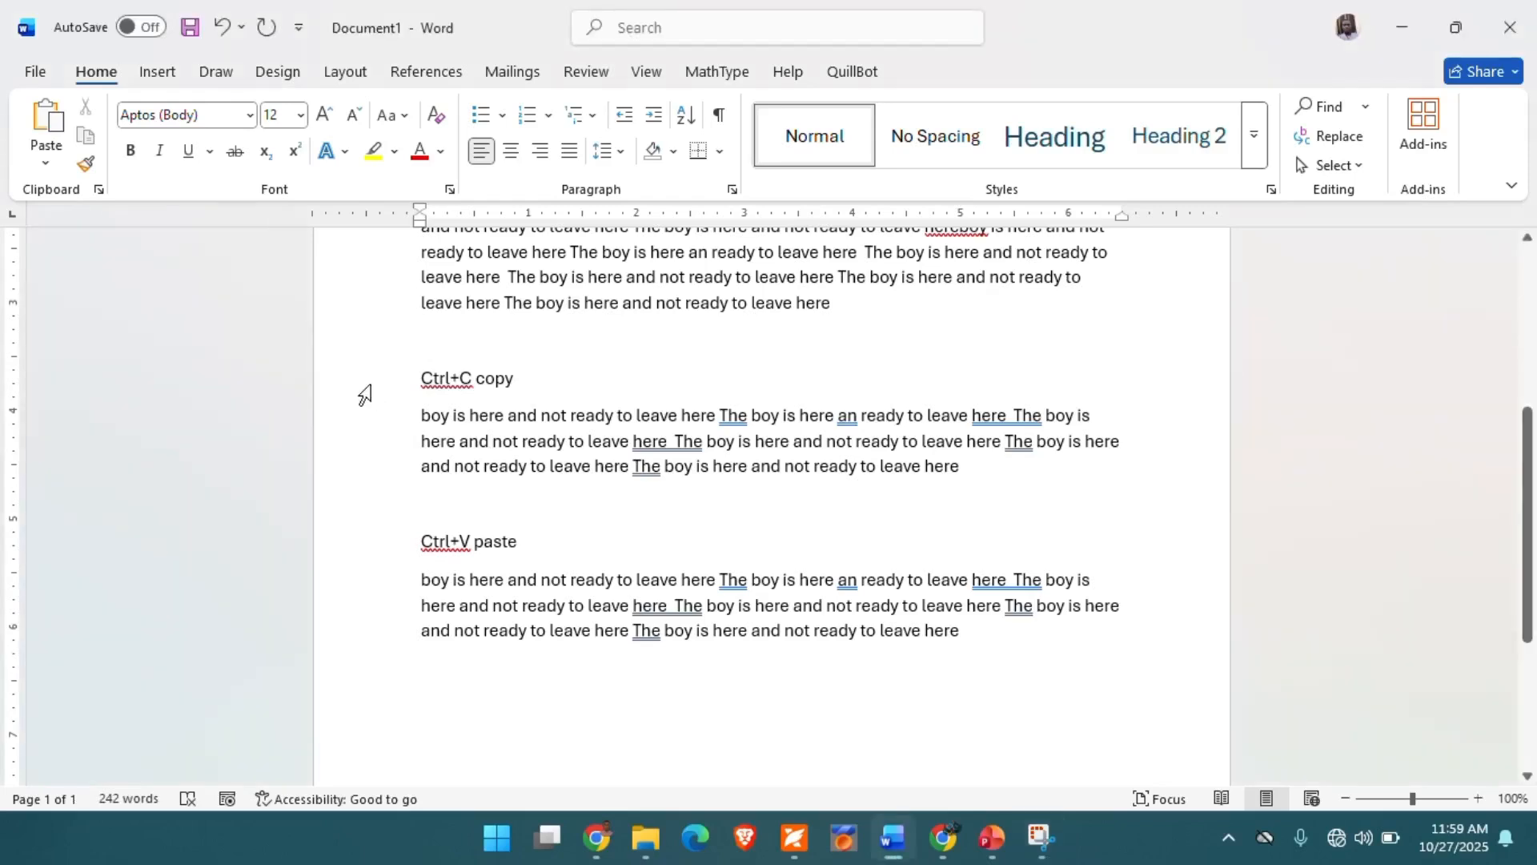
left_click(364, 395)
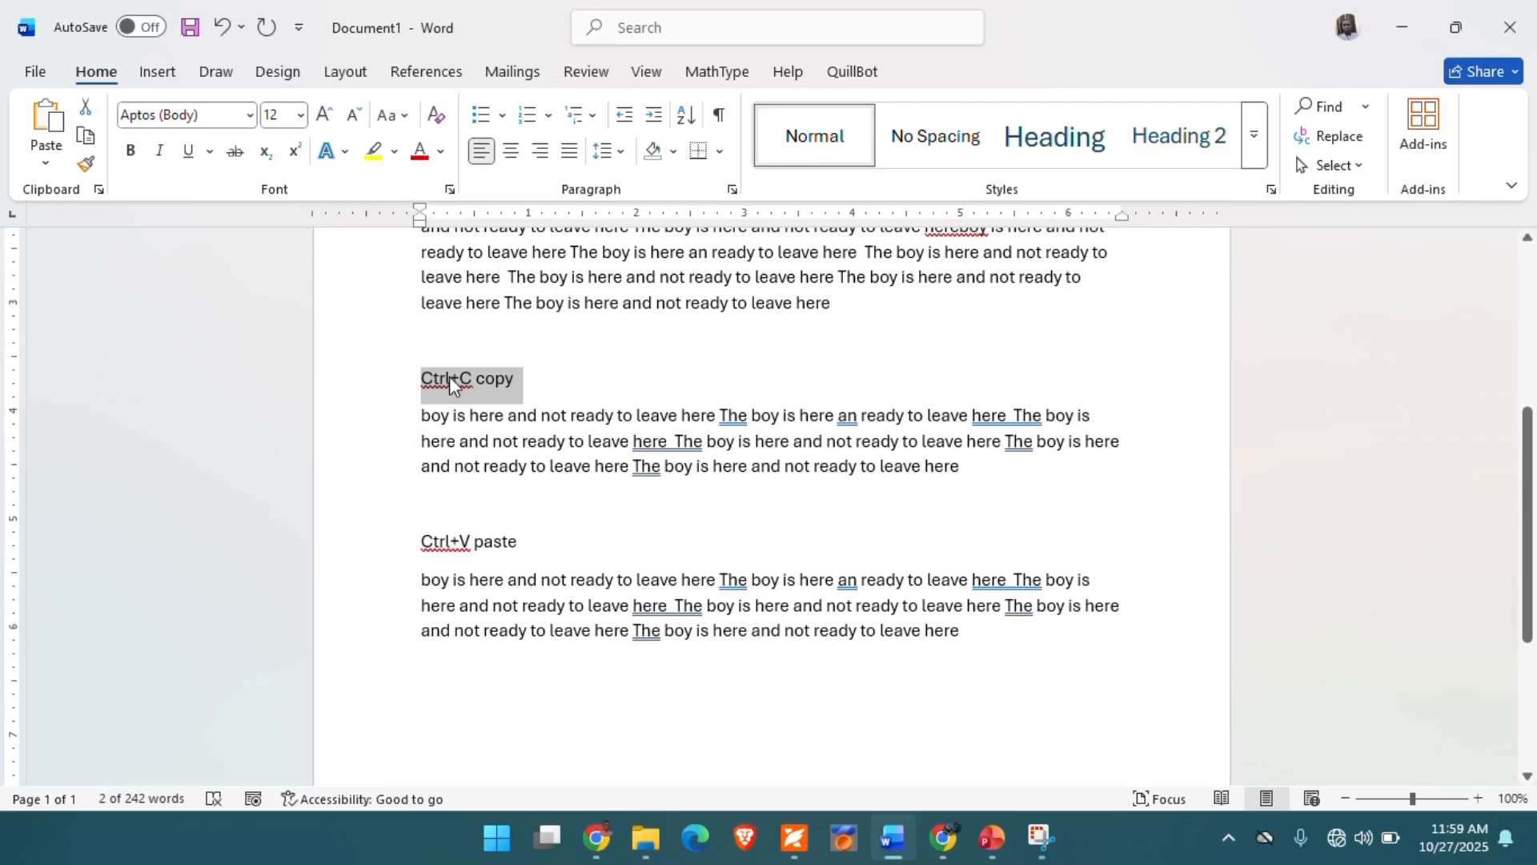
left_click_drag(449, 376, 559, 527)
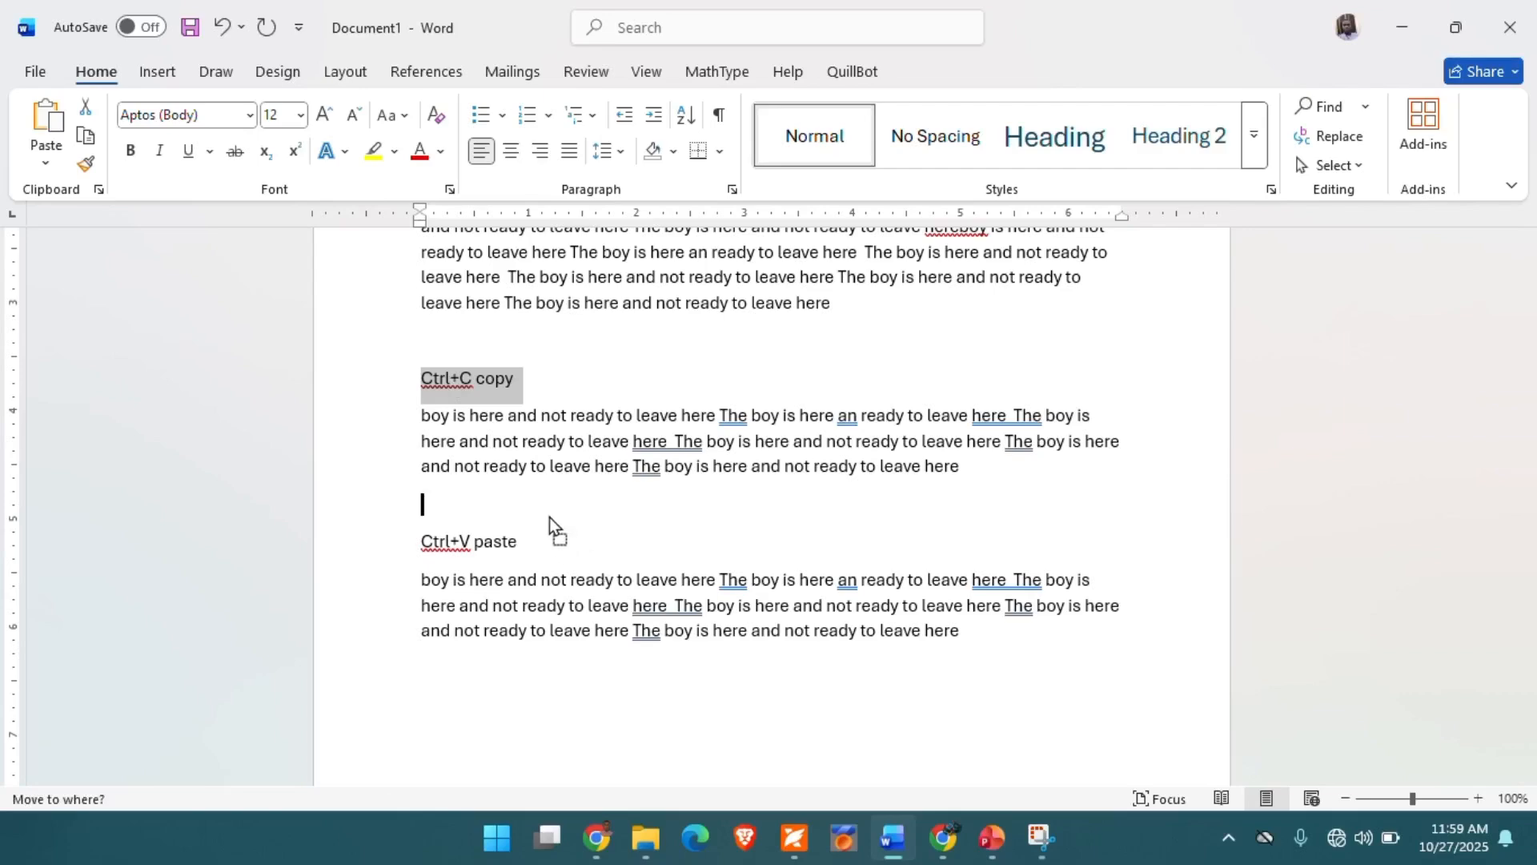
left_click_drag(549, 517, 549, 518)
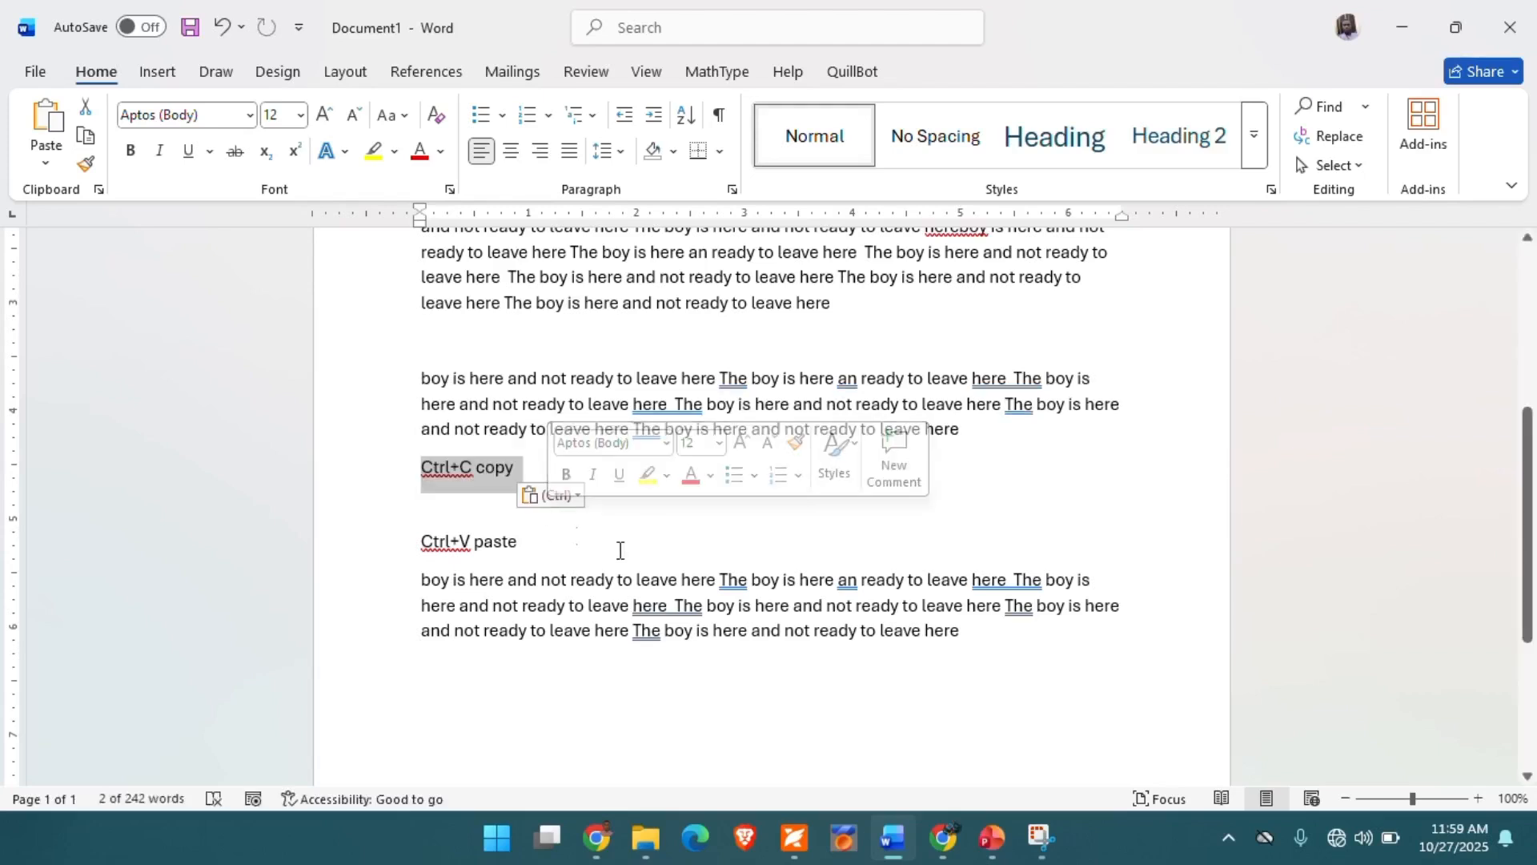
left_click(550, 540)
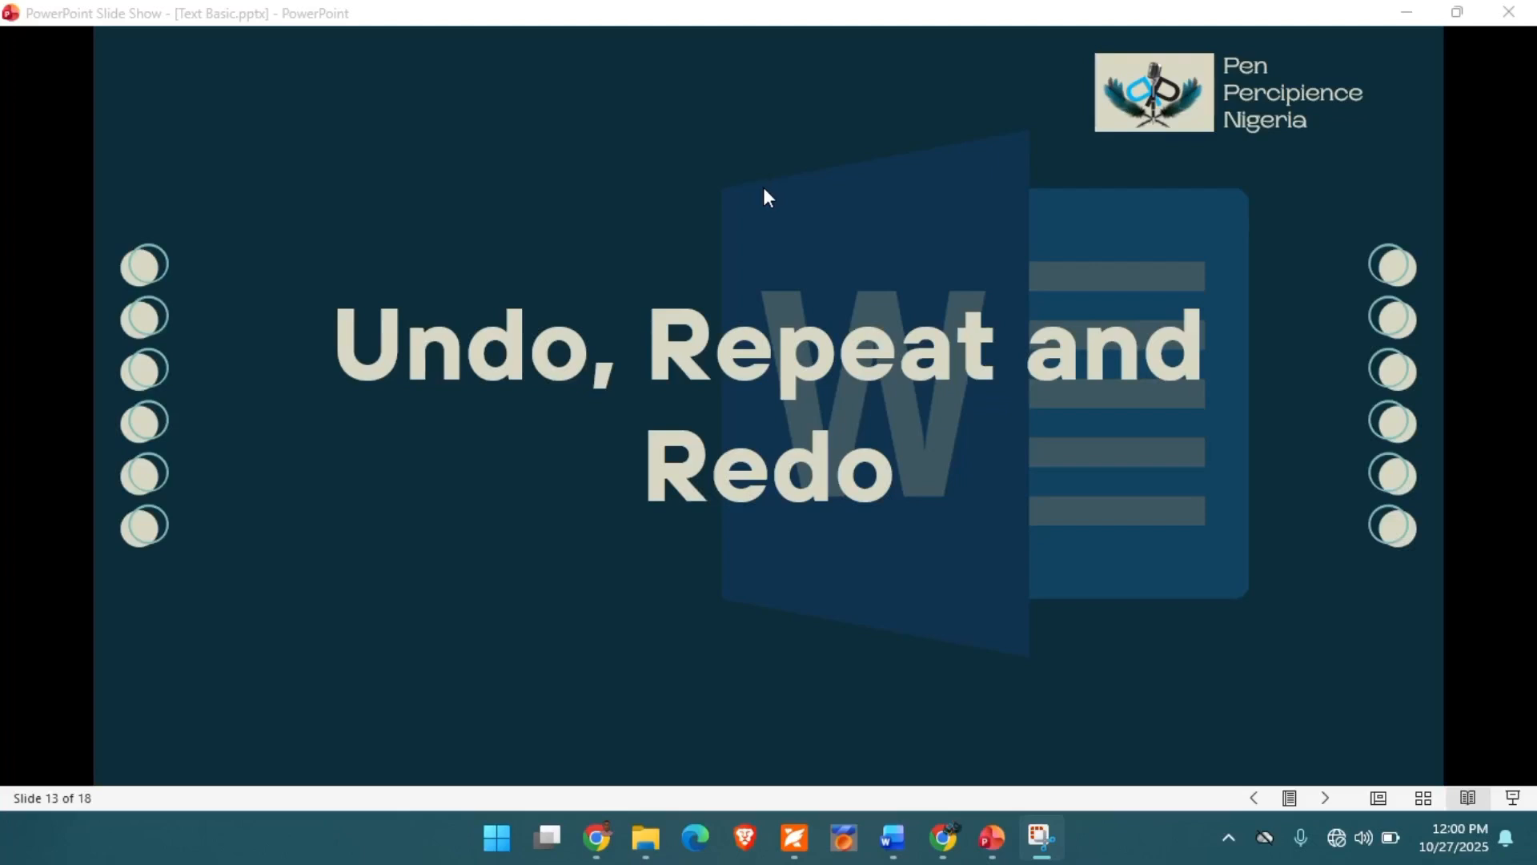
- Advance the PowerPoint slide show to the explanation of the Undo command and switch back to Word
left_click(535, 12)
key("Right")
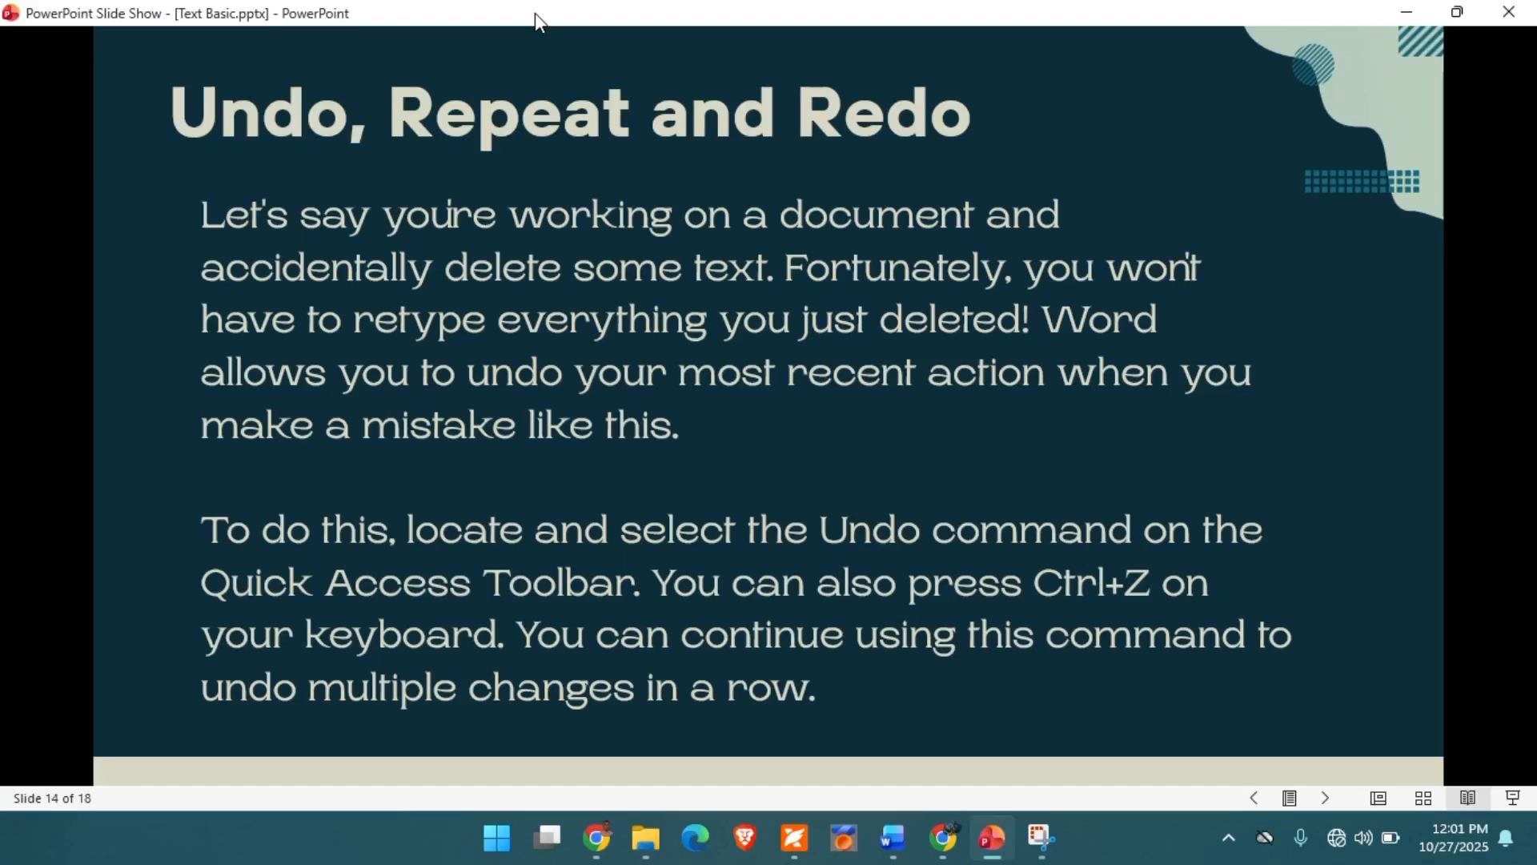
left_click(889, 838)
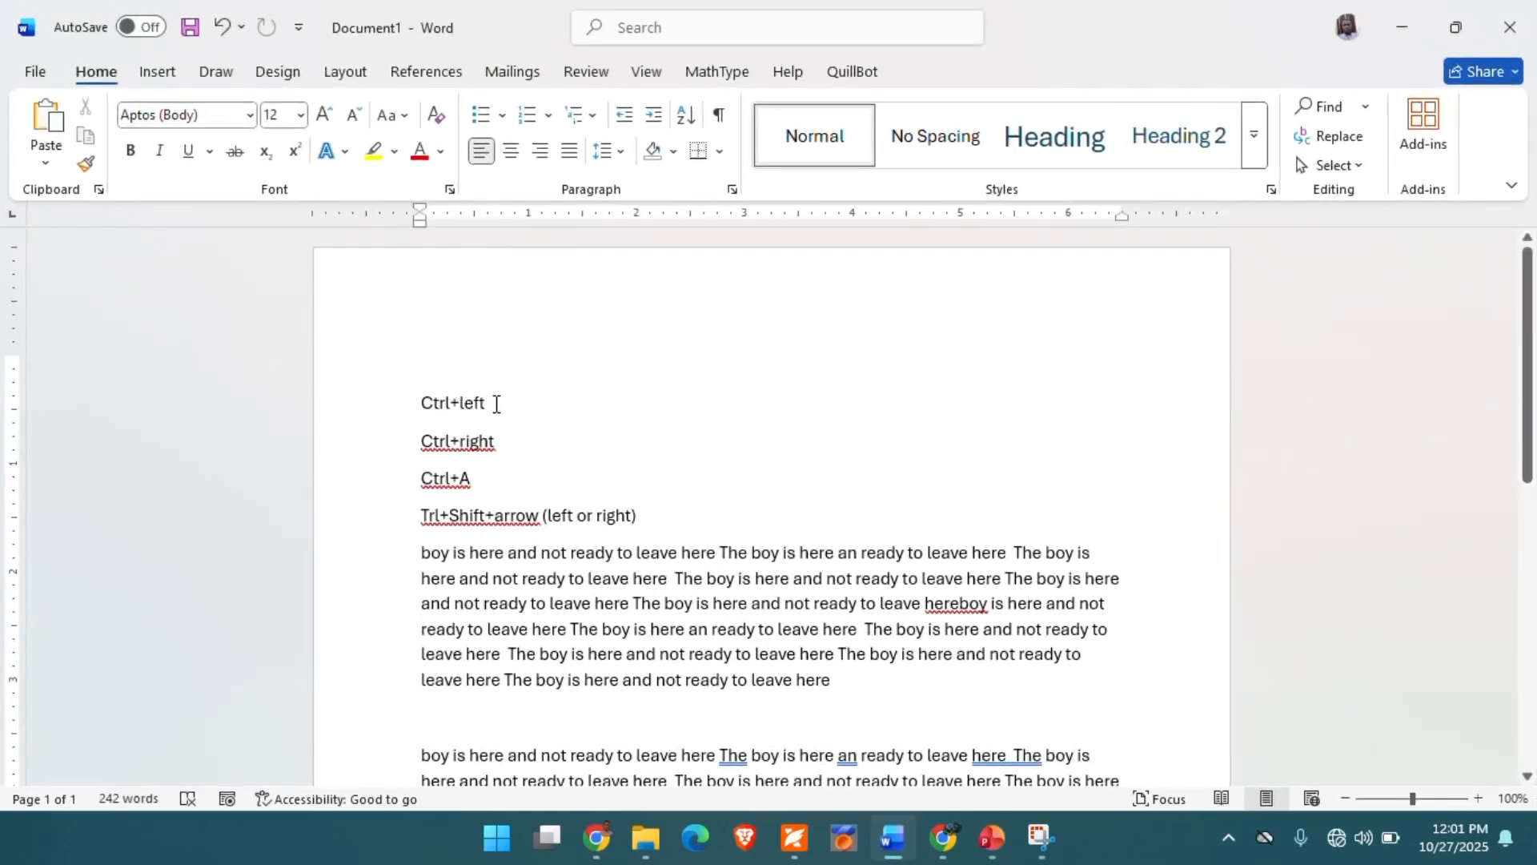
- Delete the text "Ctrl+left" from the first line of the document
key("BackSpace")
key("BackSpace")
key("BackSpace")
key("BackSpace")
key("BackSpace")
key("BackSpace")
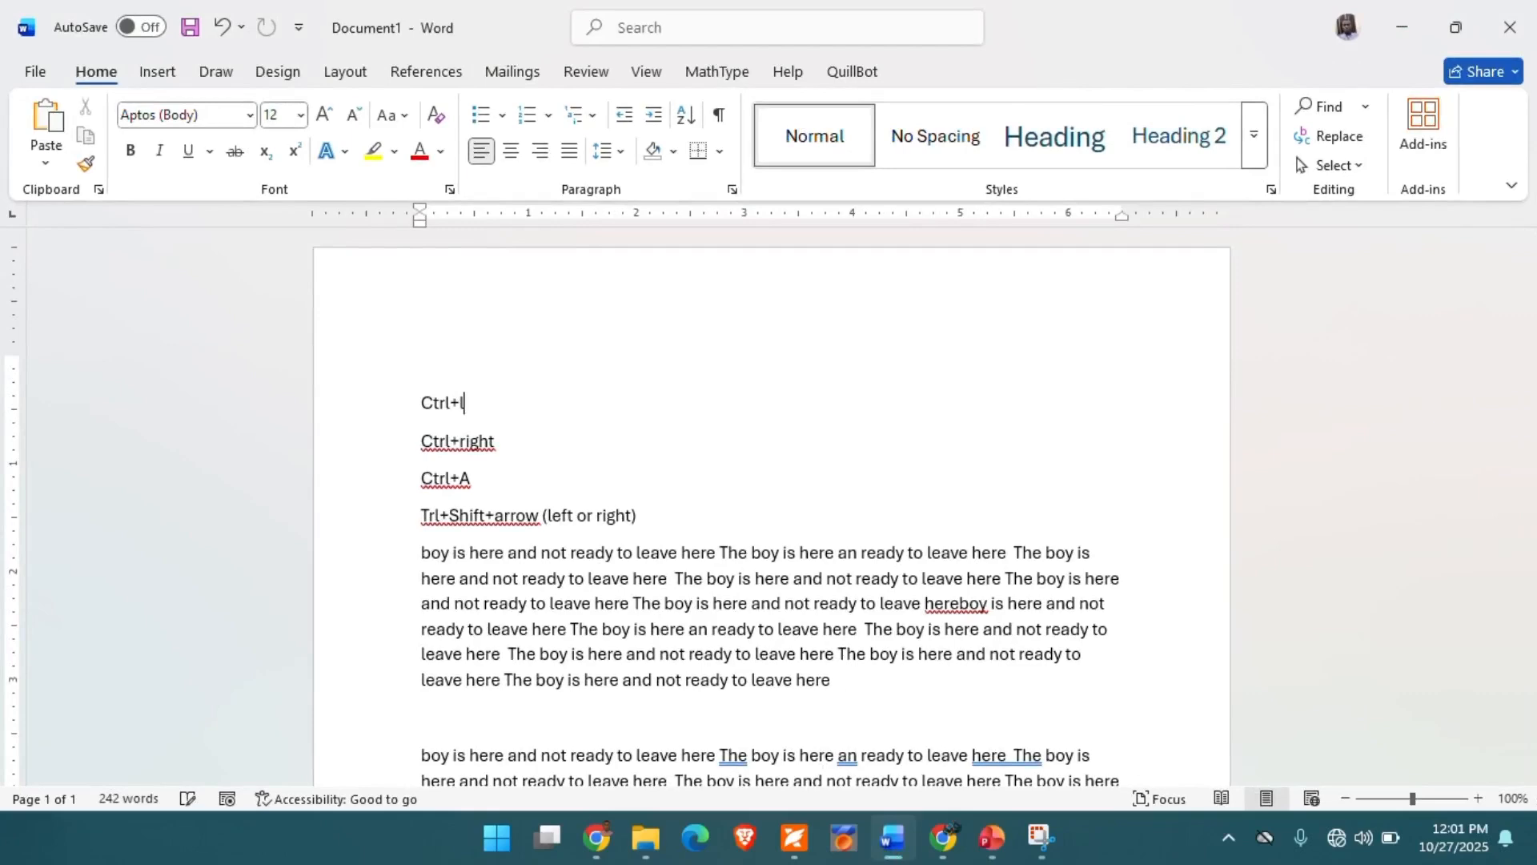
key("BackSpace")
key("BackSpace")
key("BackSpace")
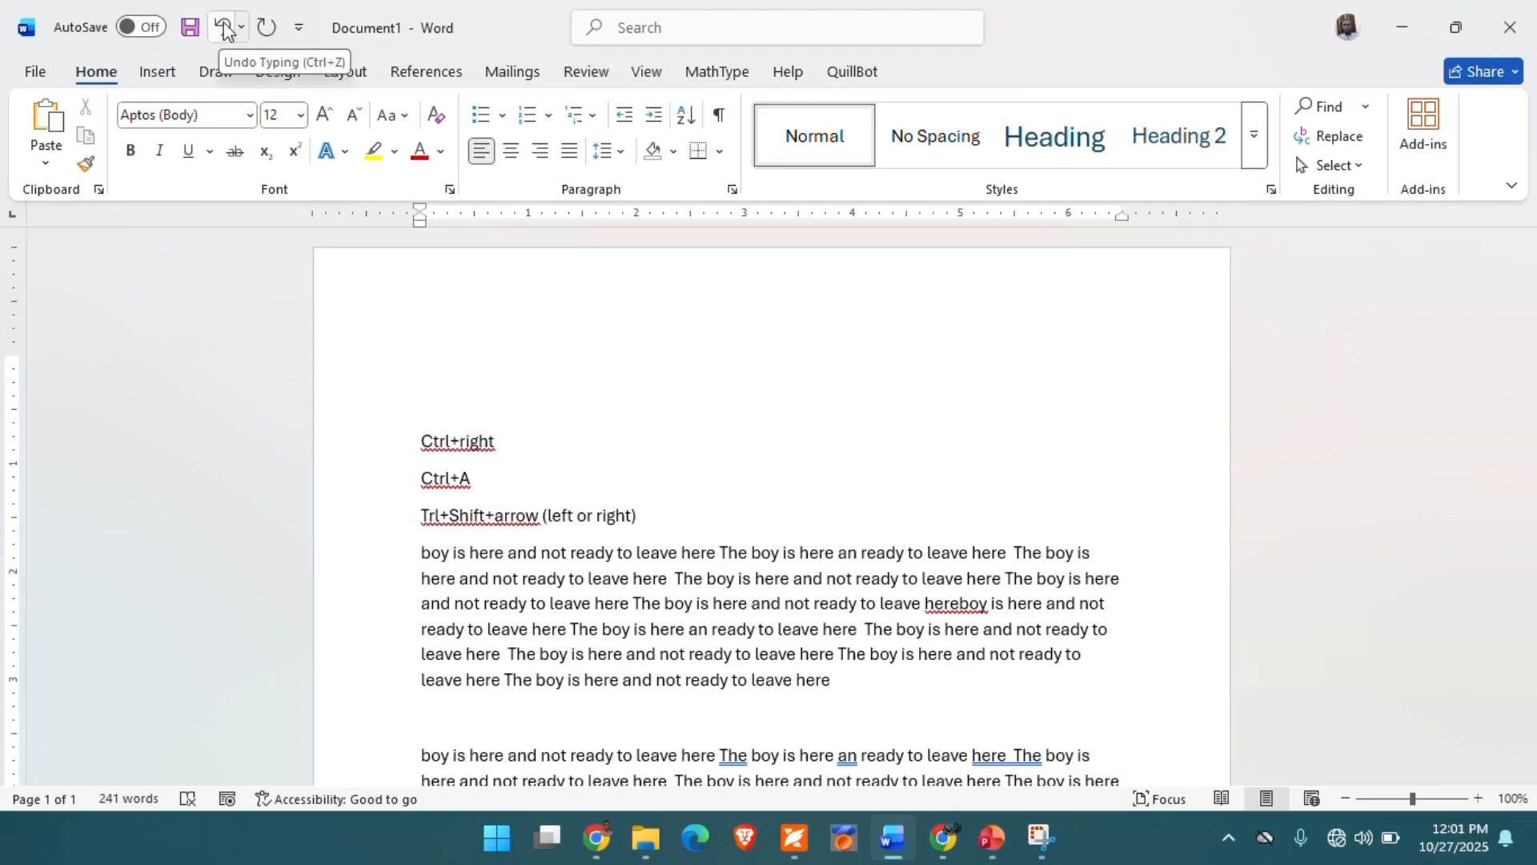
- Undo the deletion of "Ctrl+left" and the move of the "Ctrl+C copy" line
type("C")
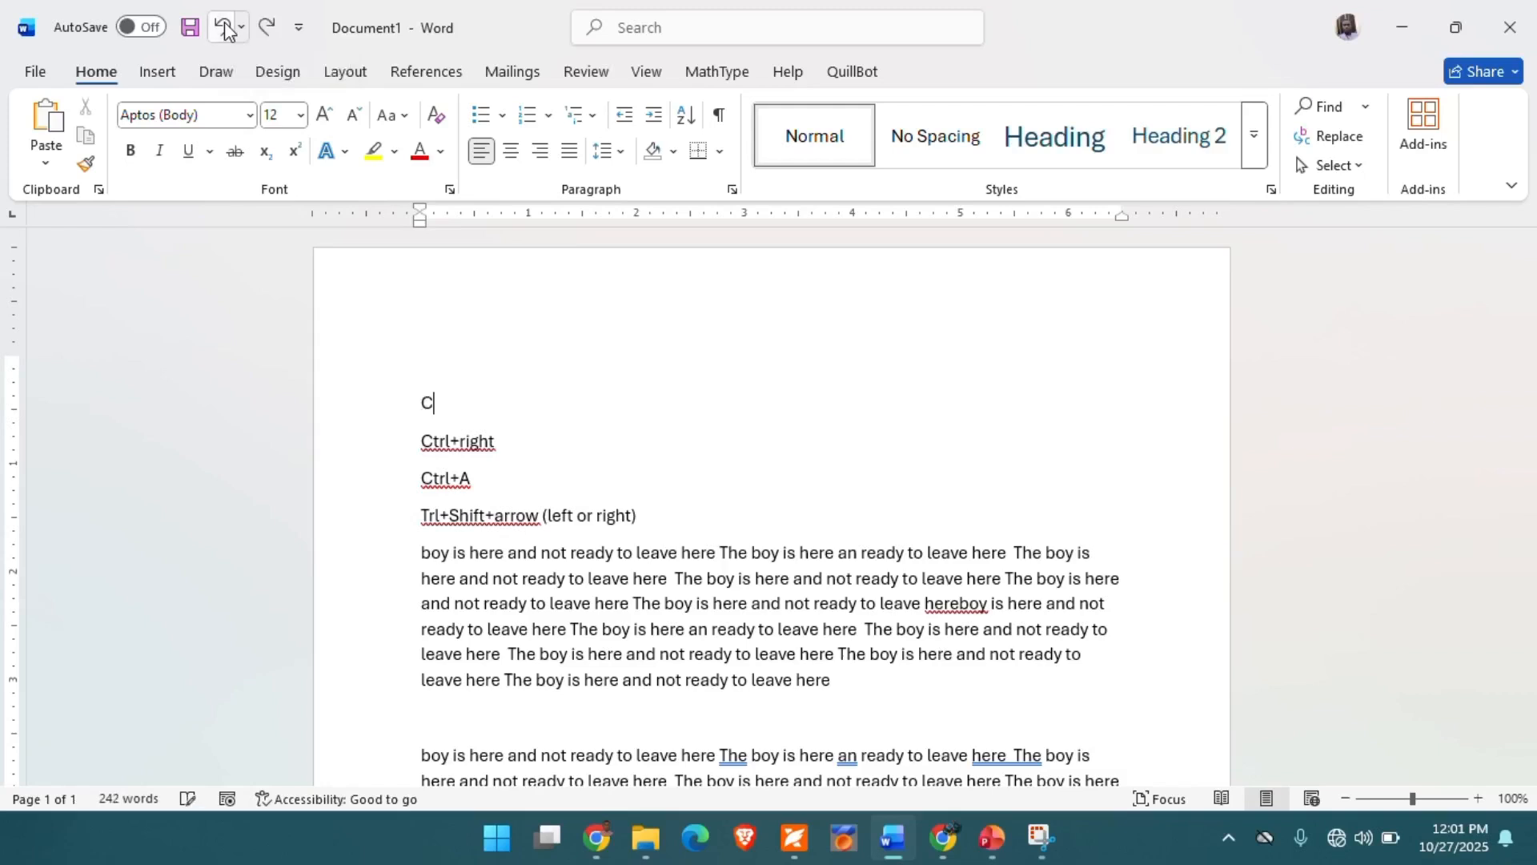
type("trl+left")
left_click(224, 29)
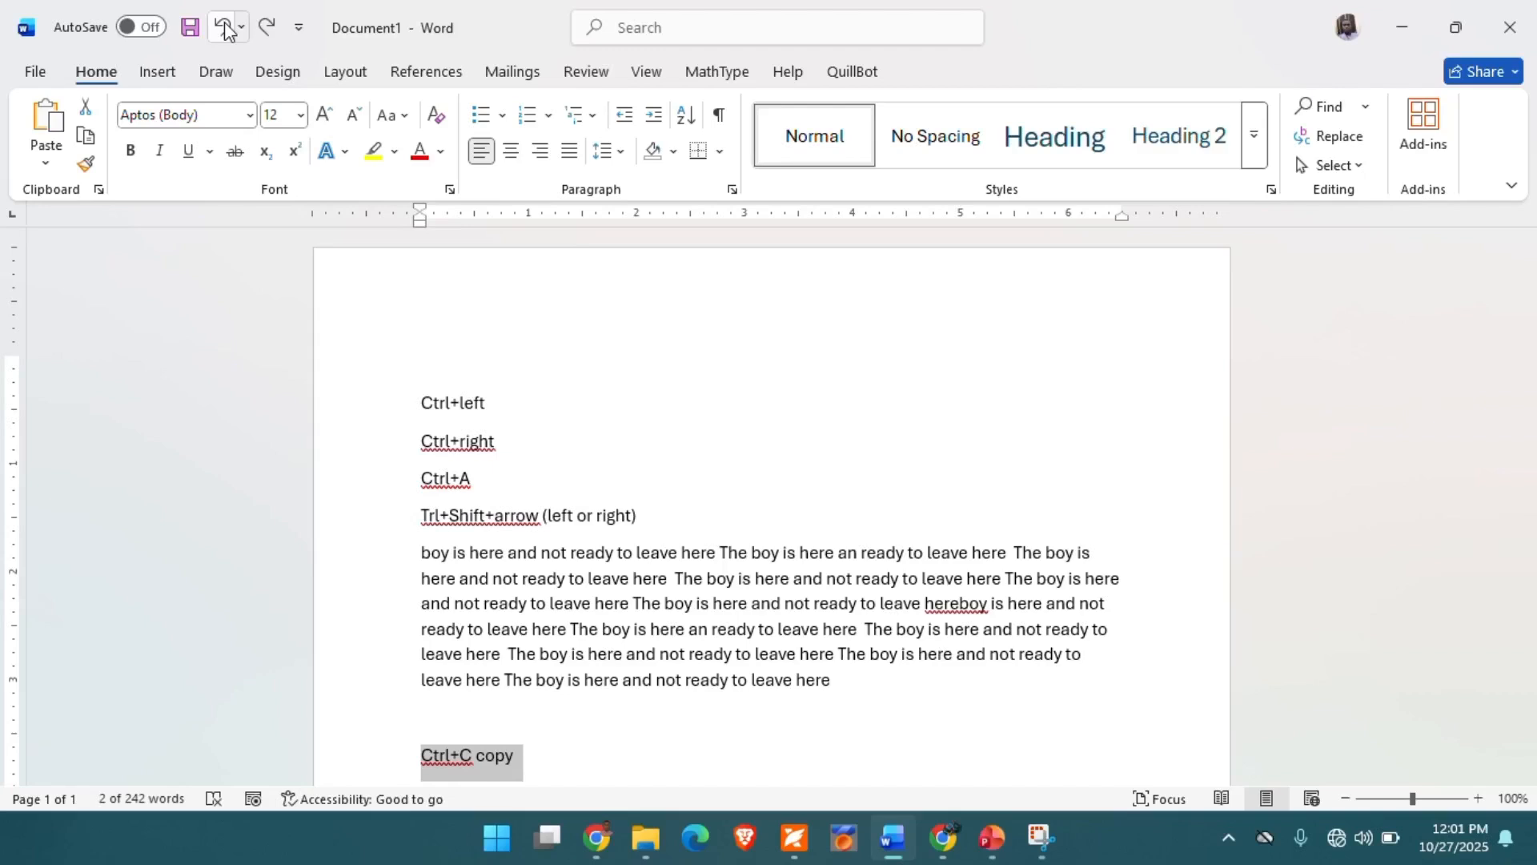
- Delete "Ctrl+left" from the first line, and undo both this deletion and the paragraph pasted below "Ctrl+C copy"
left_click(489, 400)
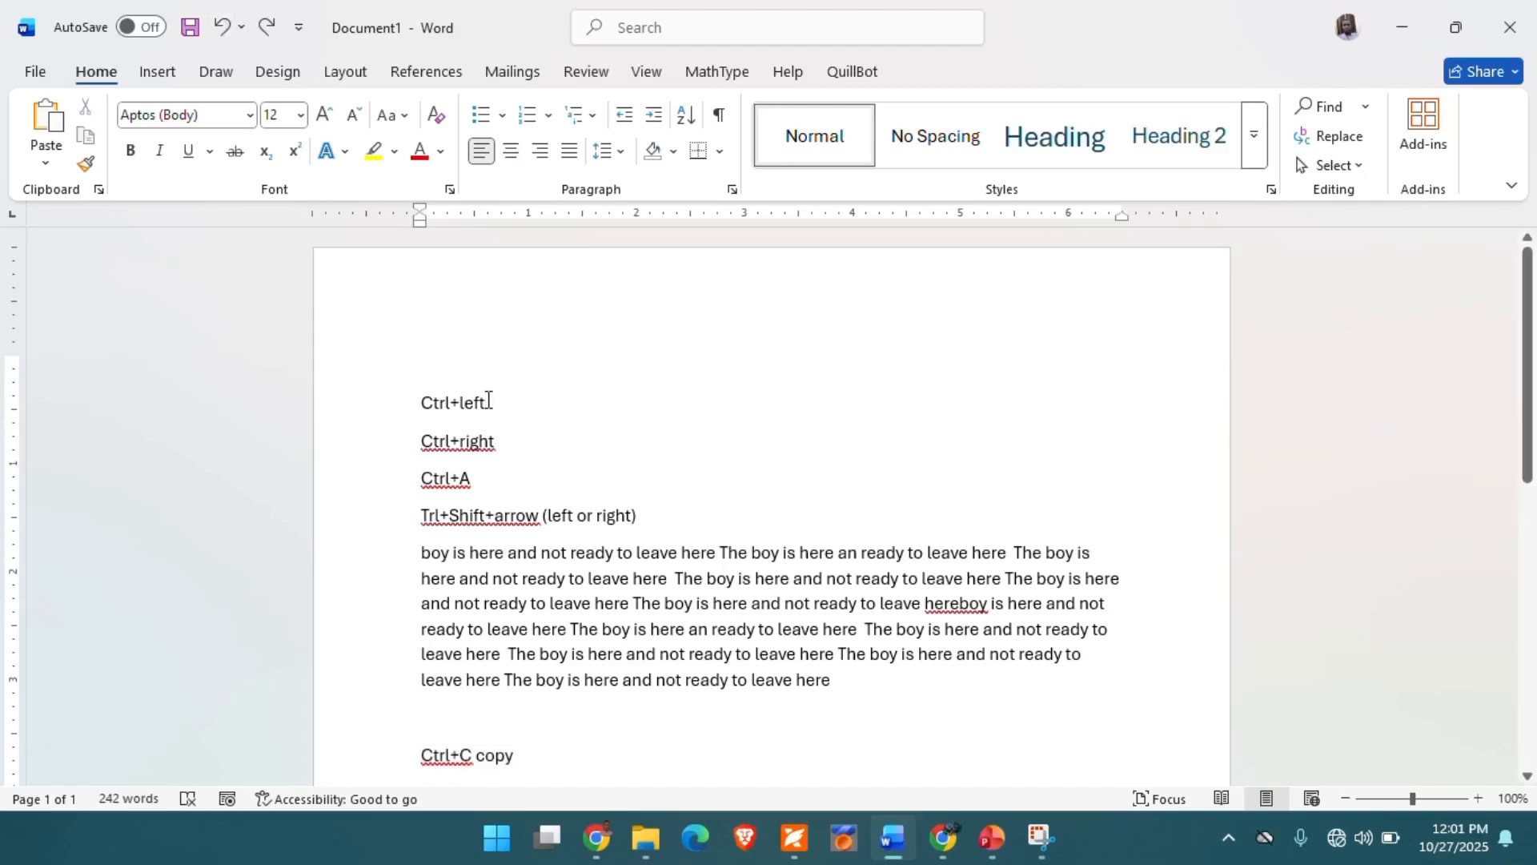
key("BackSpace")
key("BackSpace")
key("BackSpace")
key("BackSpace")
key("BackSpace")
key("BackSpace")
key("BackSpace")
key("BackSpace")
key("BackSpace")
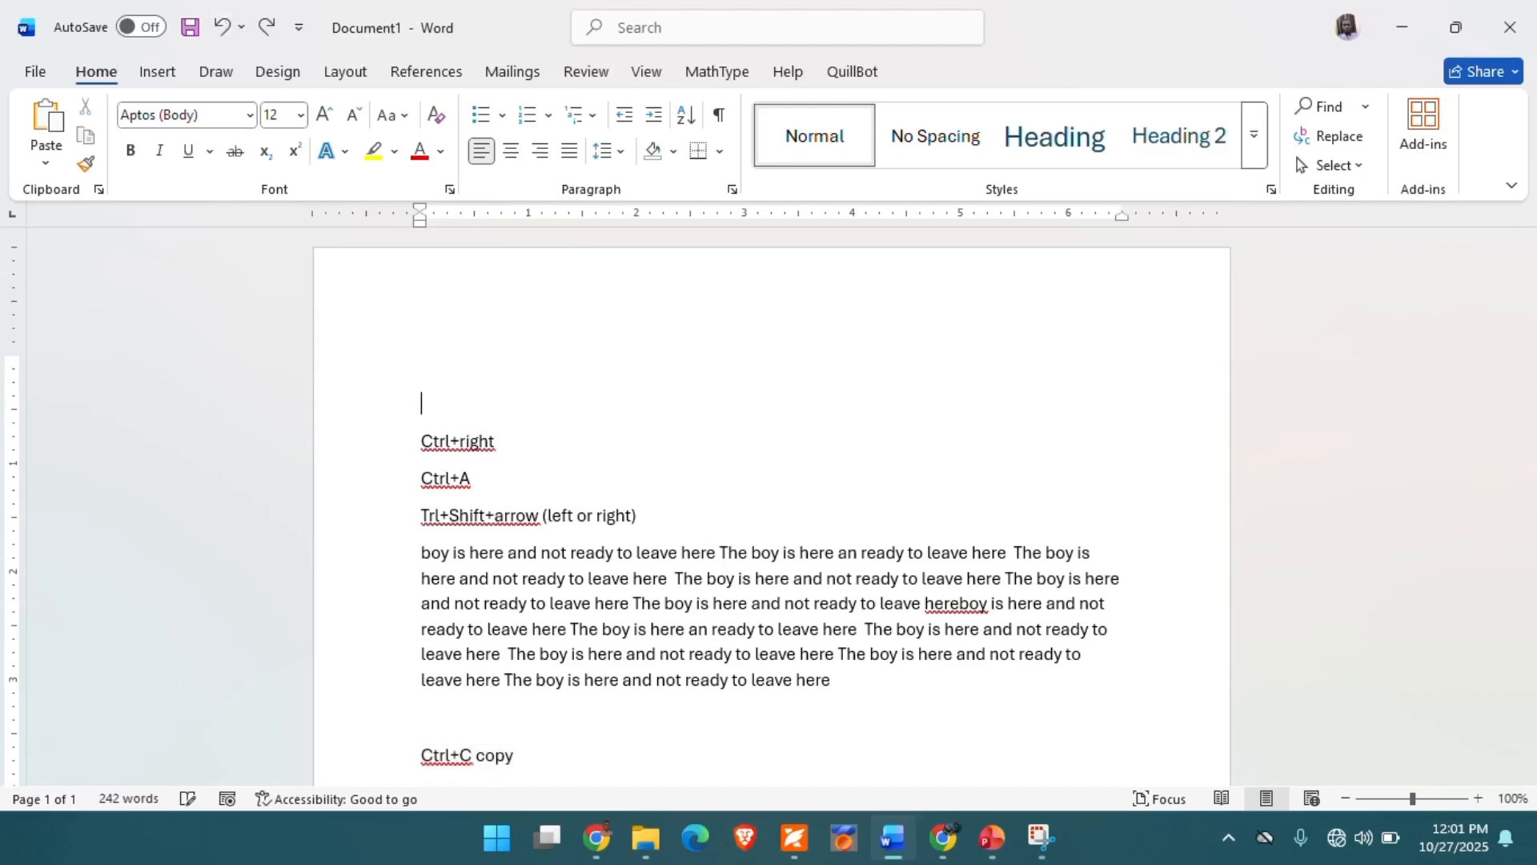
type("Ctrl+left")
- Delete "Ctrl+A" from the third line, and undo both that deletion and the blank line above "Ctrl+V paste"
scroll(488, 401, "down", 1)
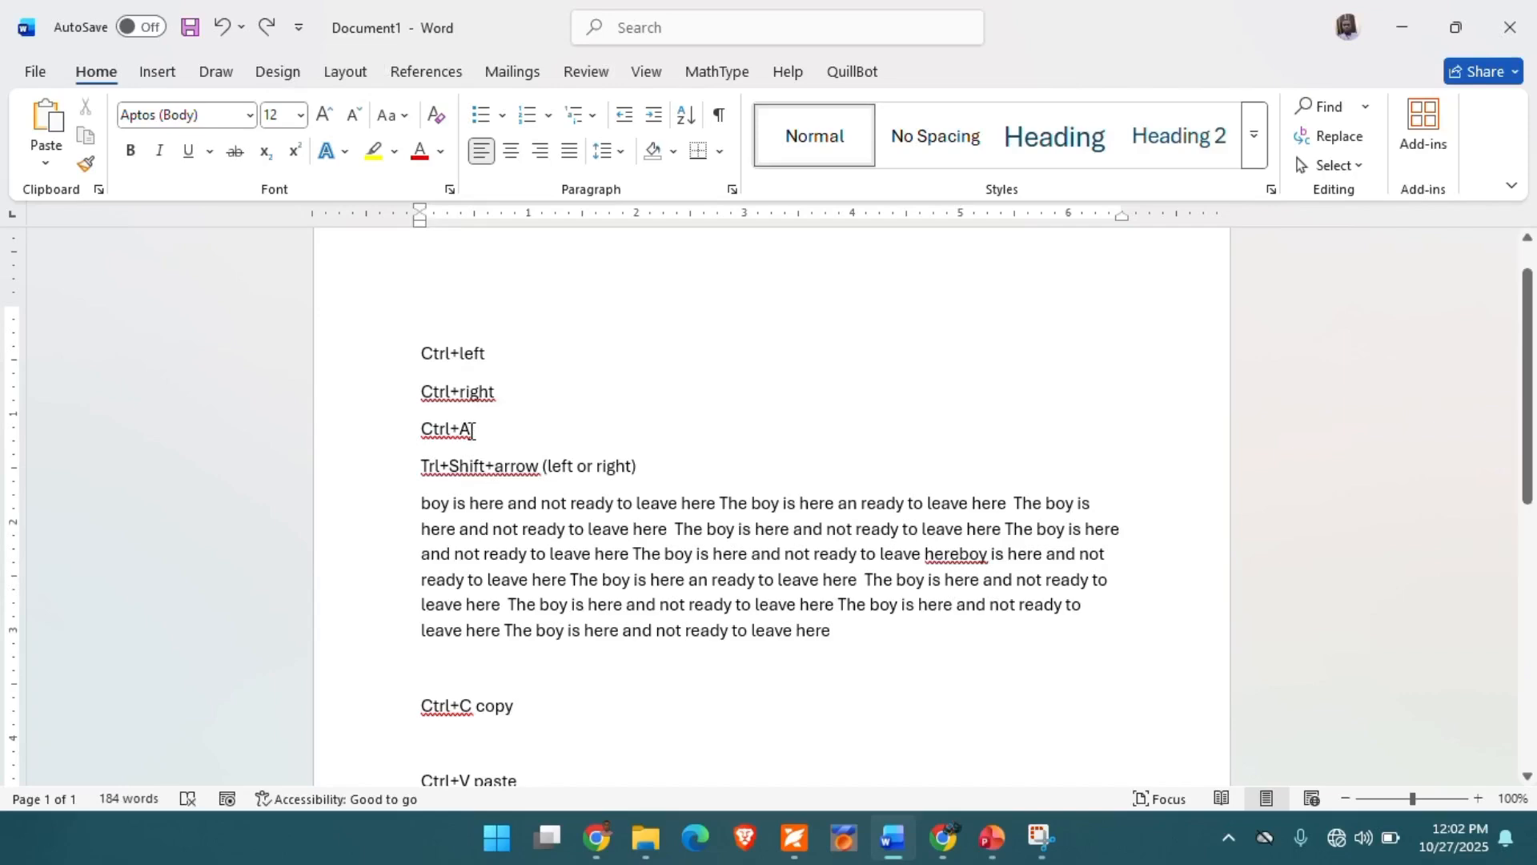
key("BackSpace")
key("BackSpace")
key("BackSpace")
key("BackSpace")
key("BackSpace")
key("BackSpace")
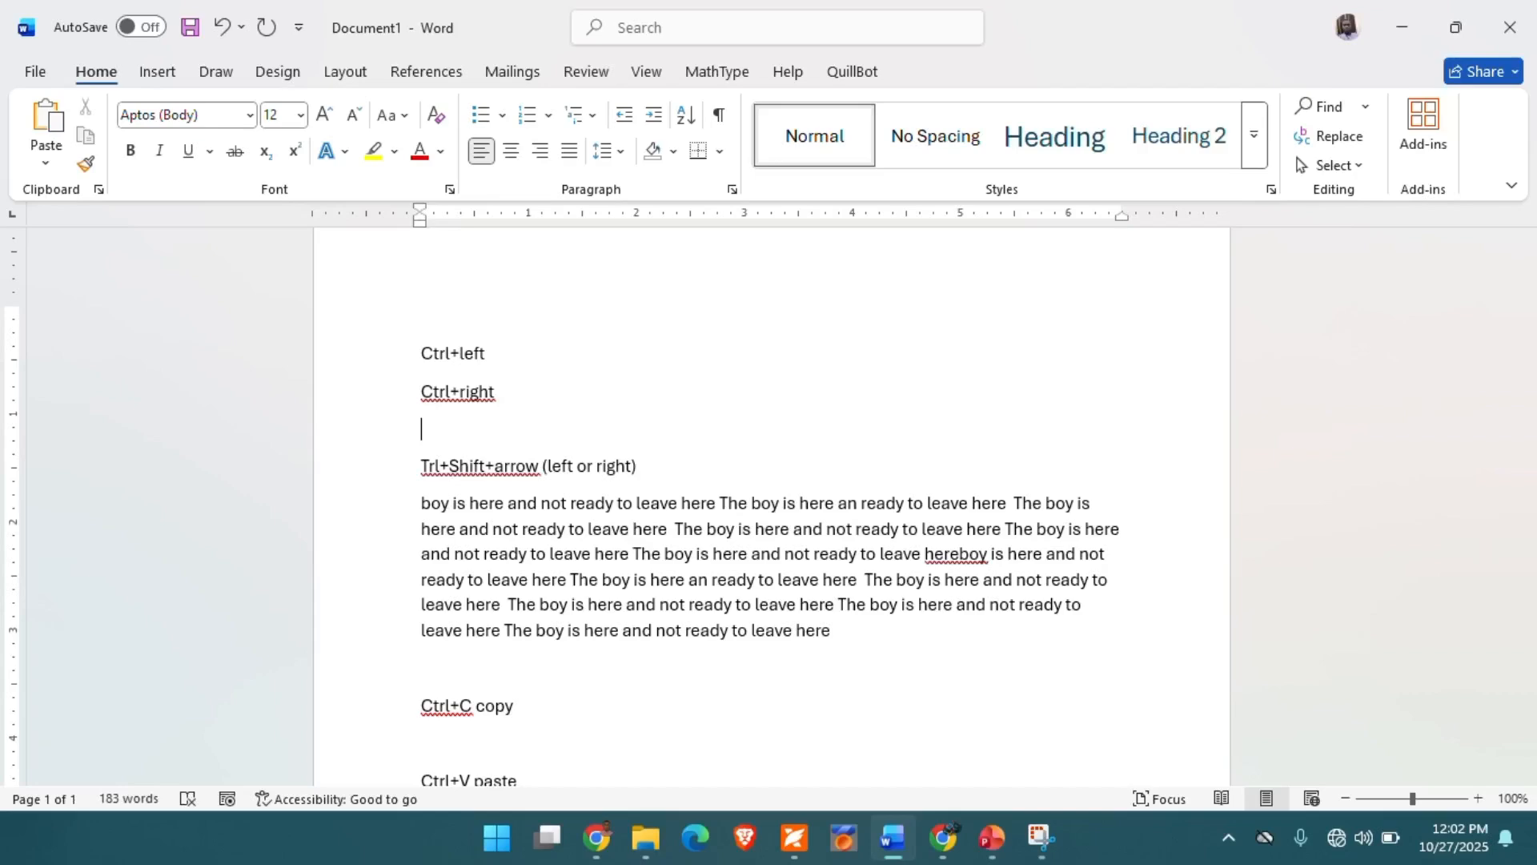
type("Ctrl+A")
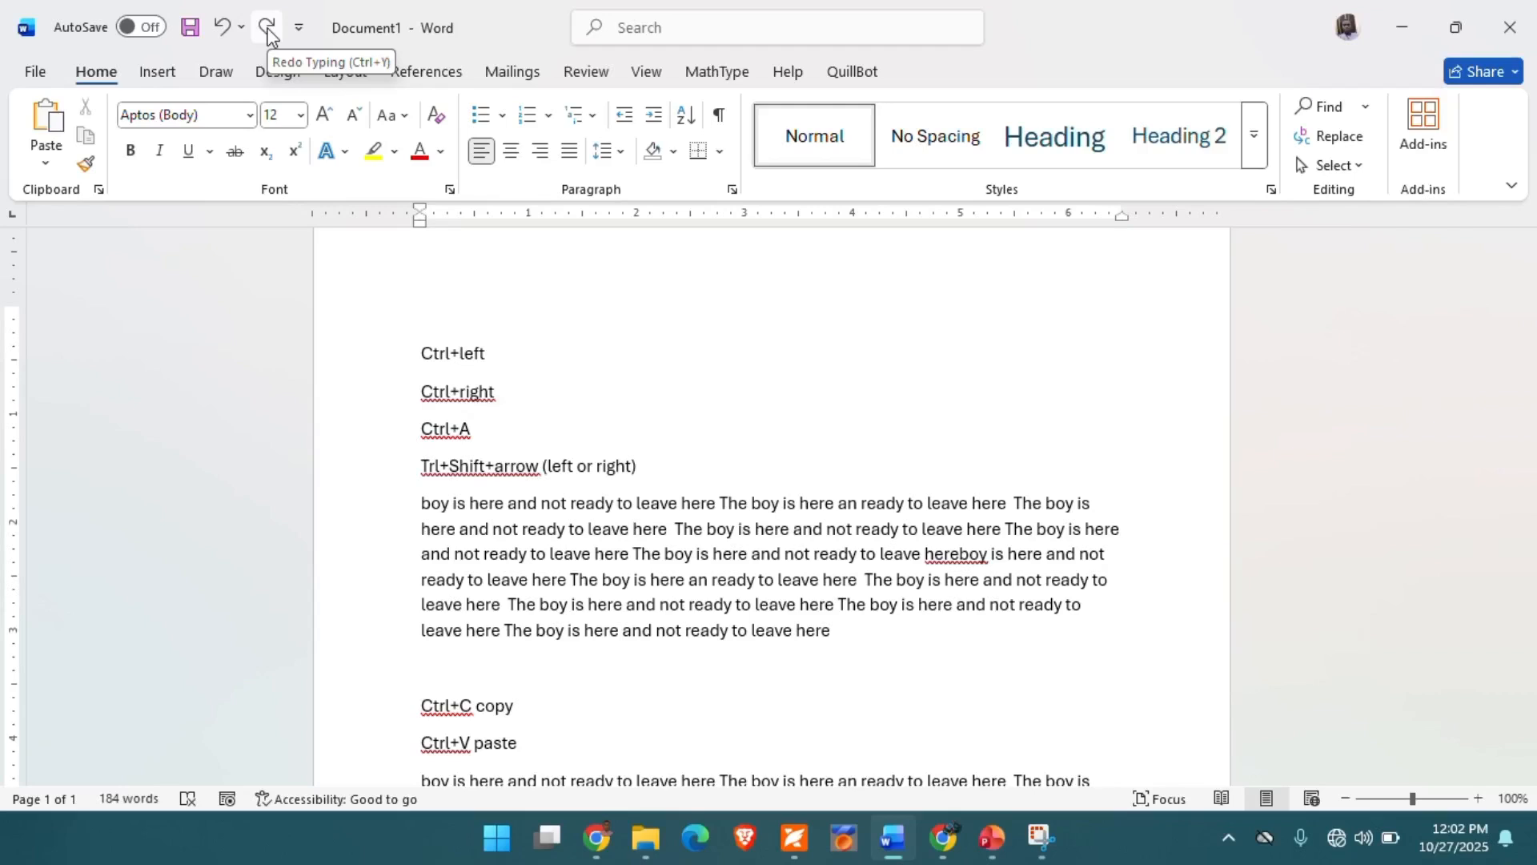
- Redo the undone changes up to and including the deletion of "Ctrl+A" on the third line
key("ctrl+z")
key("ctrl+z")
key("ctrl+z")
key("ctrl+z")
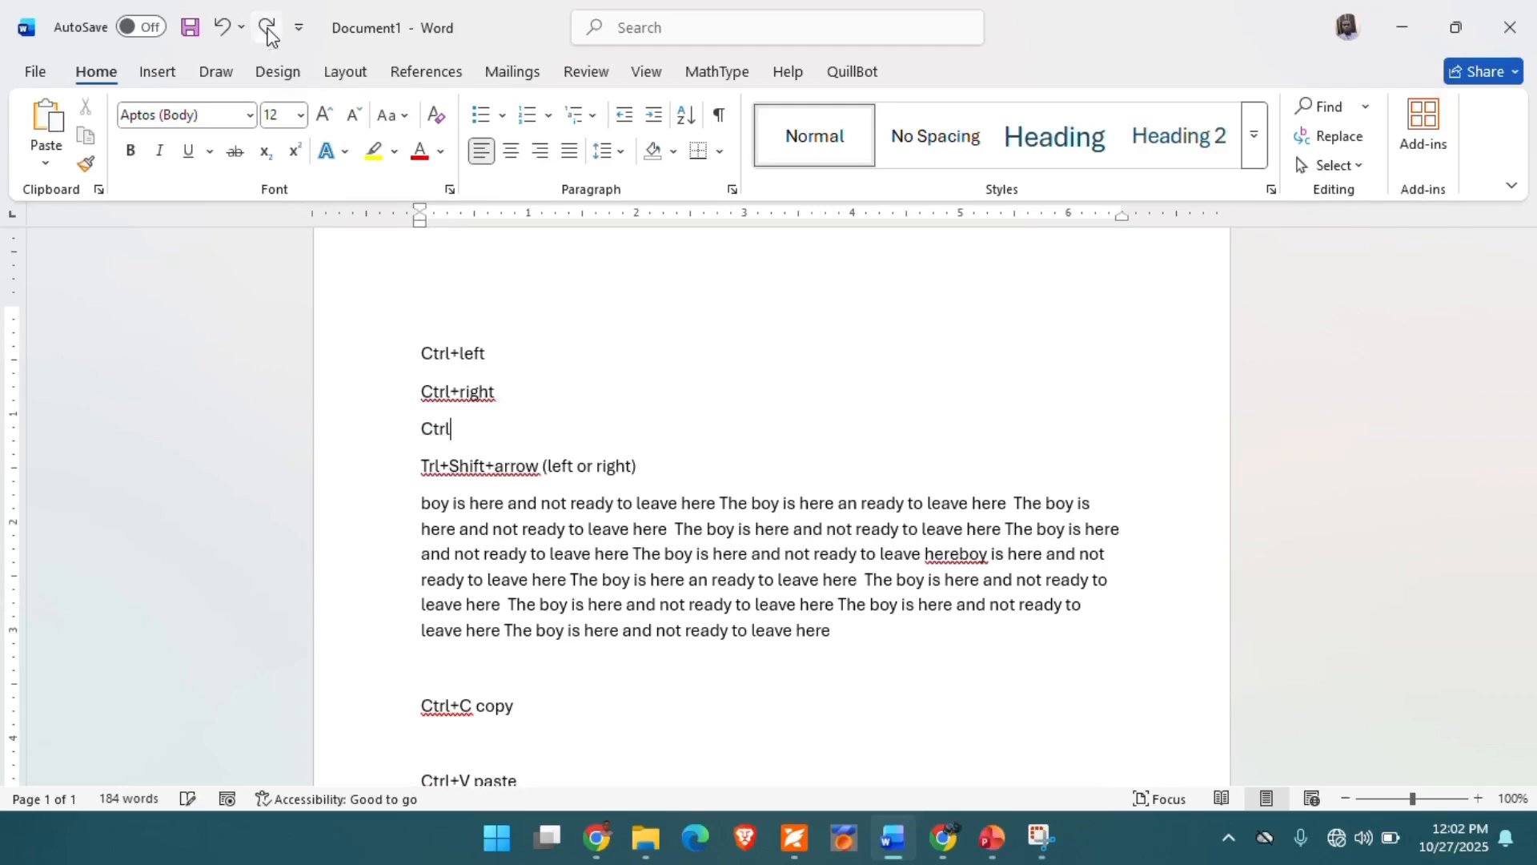
key("BackSpace")
key("BackSpace")
key("BackSpace")
key("BackSpace")
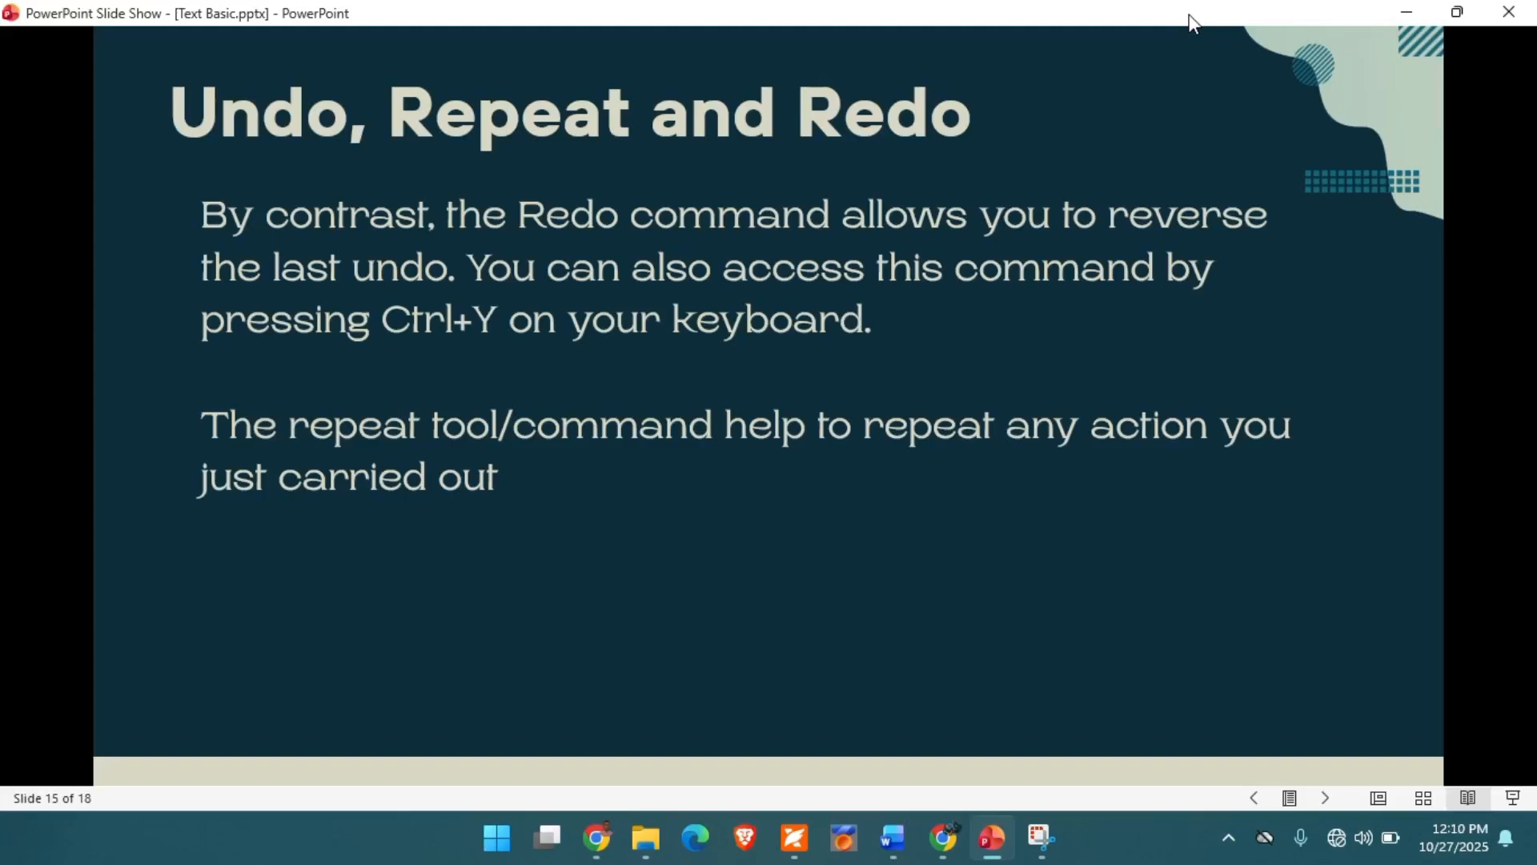
- Switch to Word, create a new blank document and repeat that command twice to create two more
left_click(893, 839)
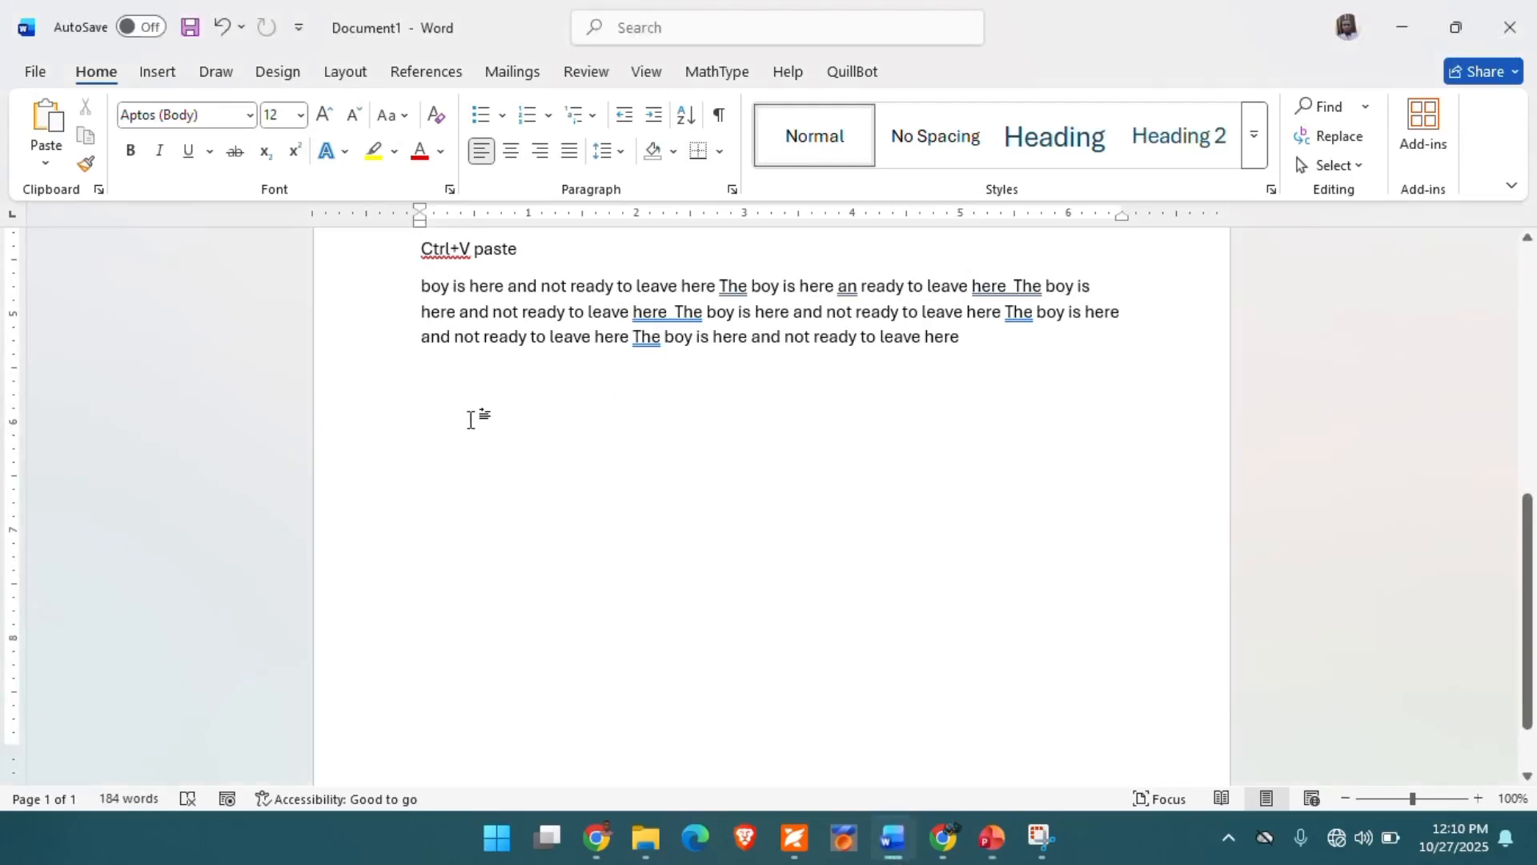
key("ctrl+n")
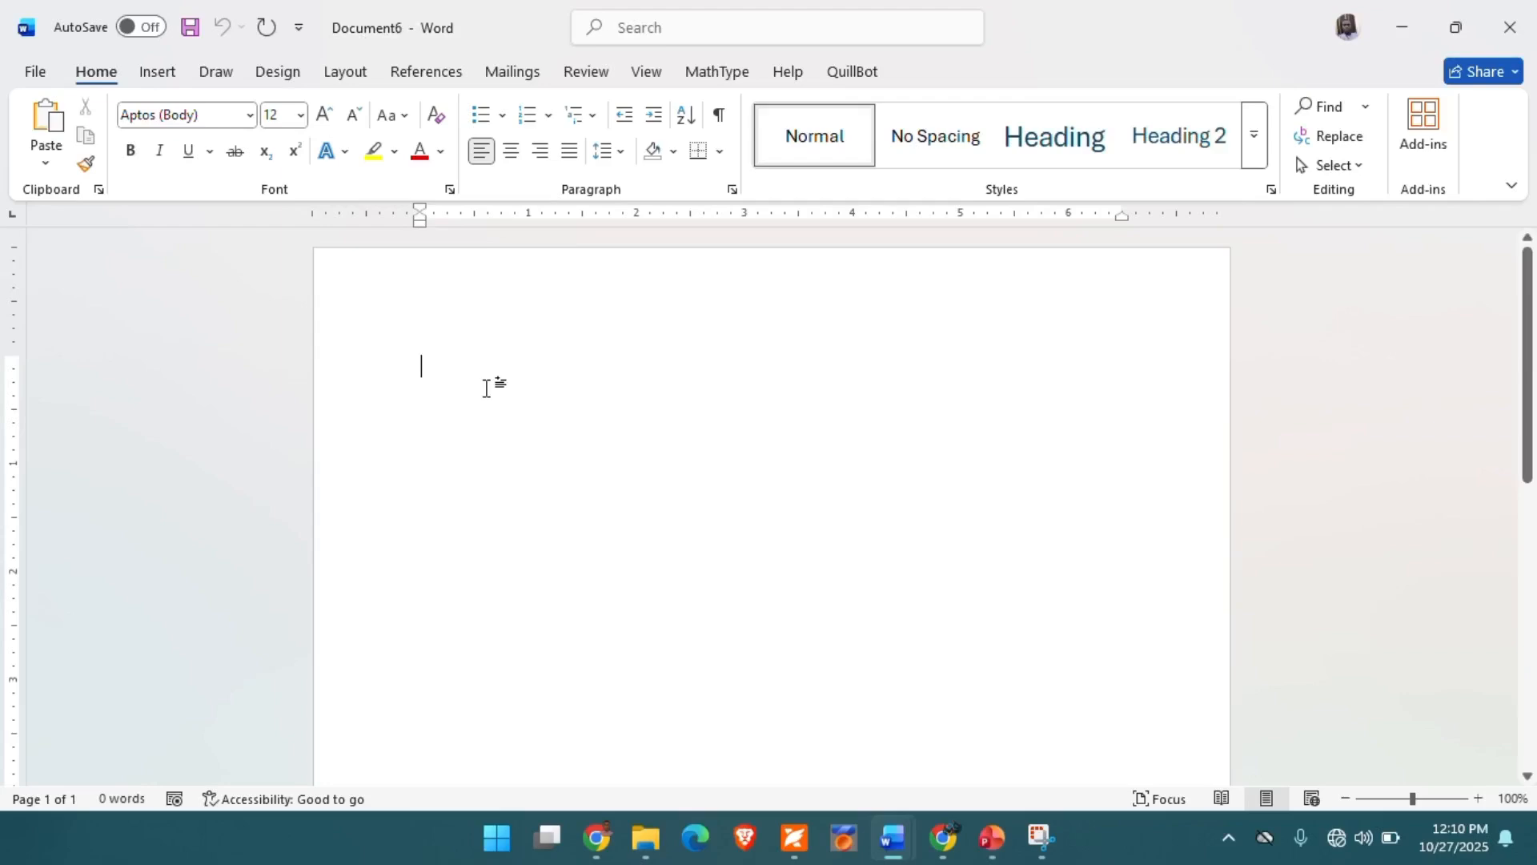
left_click(267, 29)
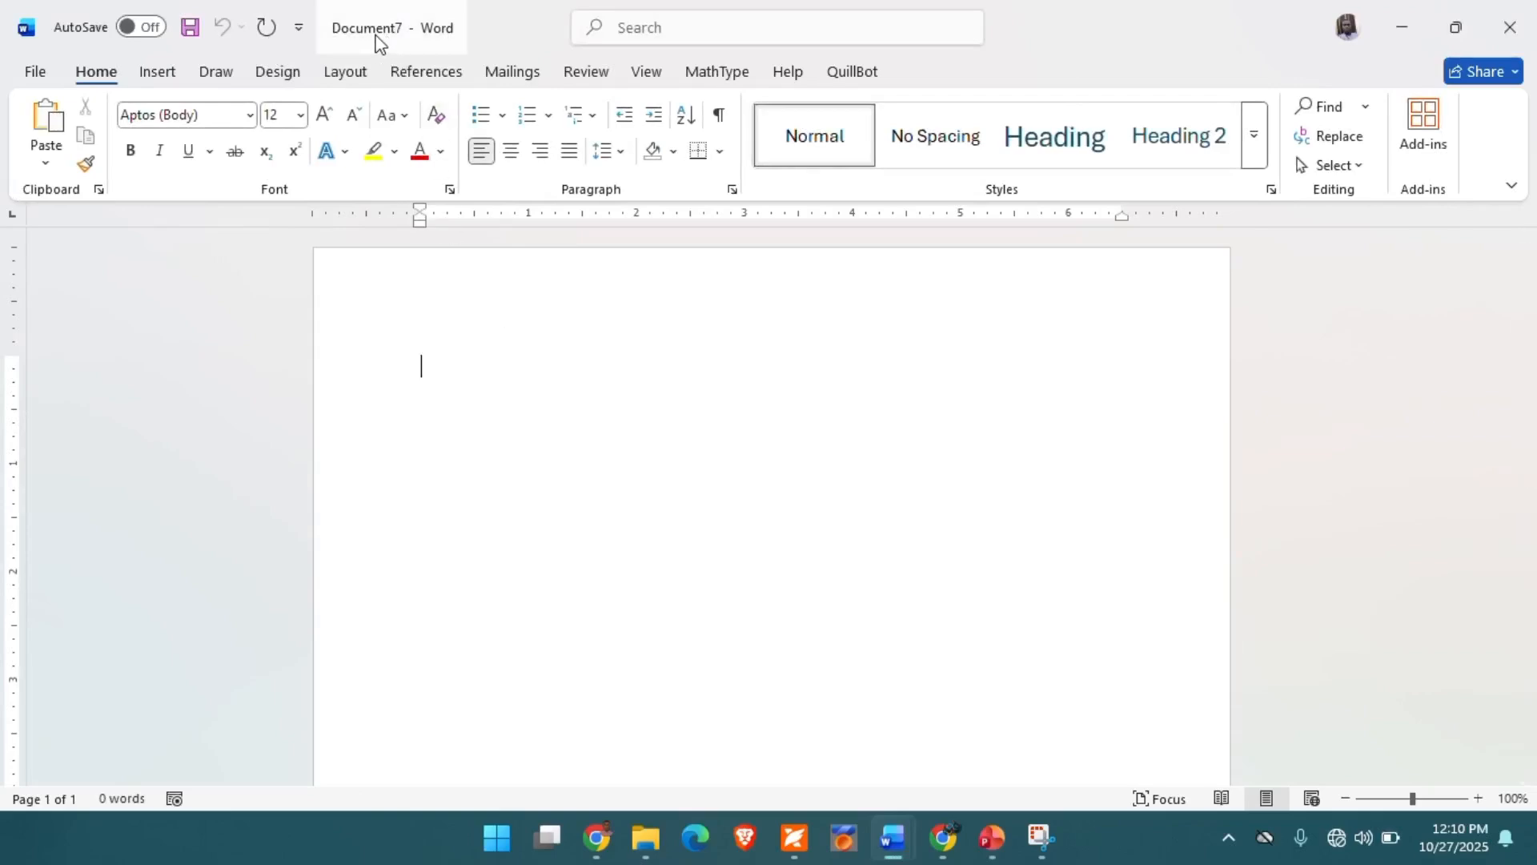
left_click(265, 26)
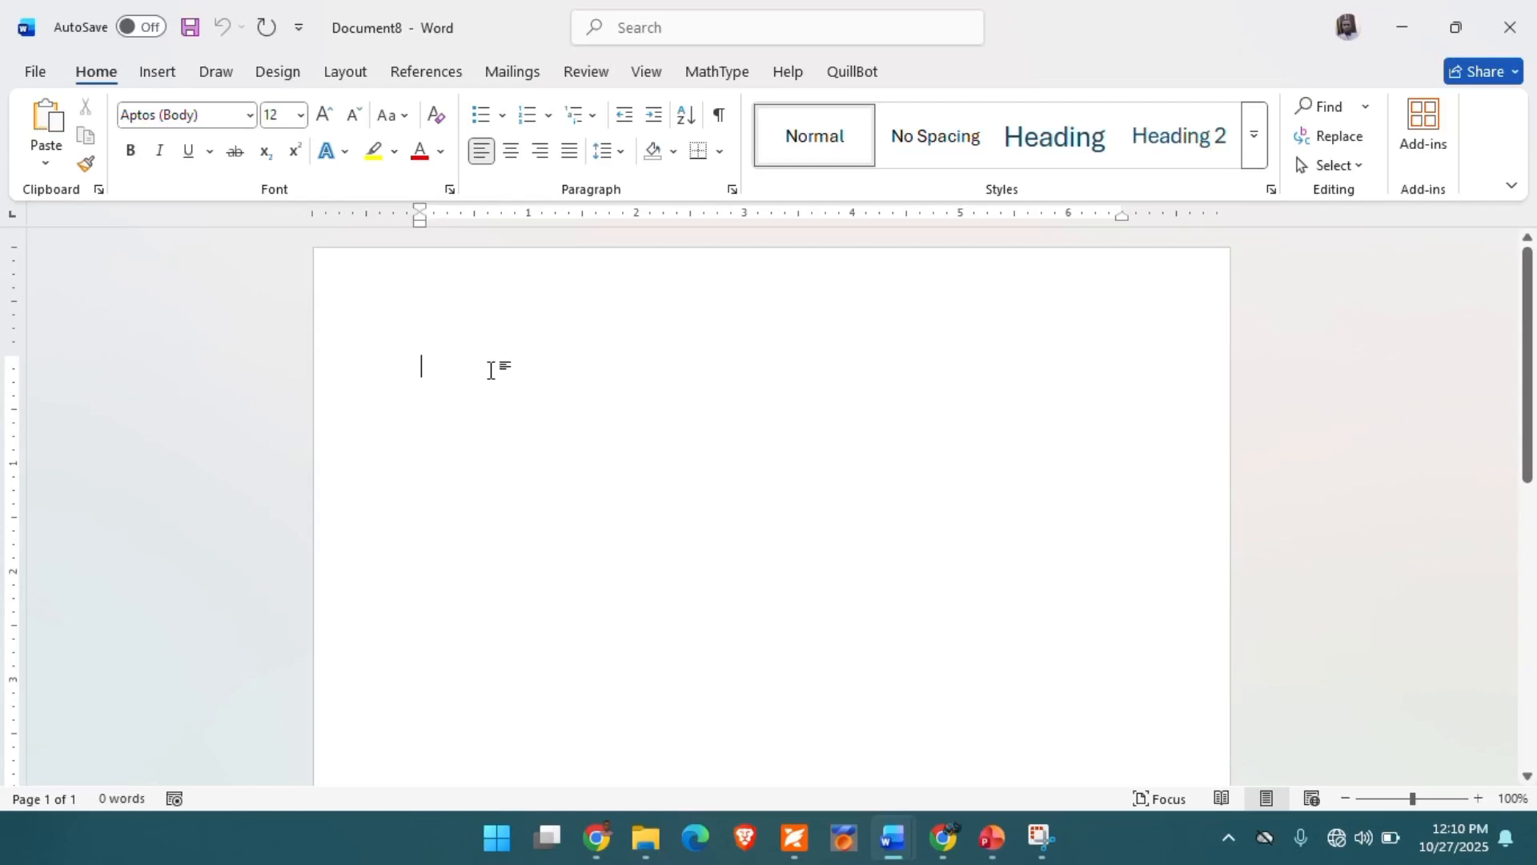
type("the")
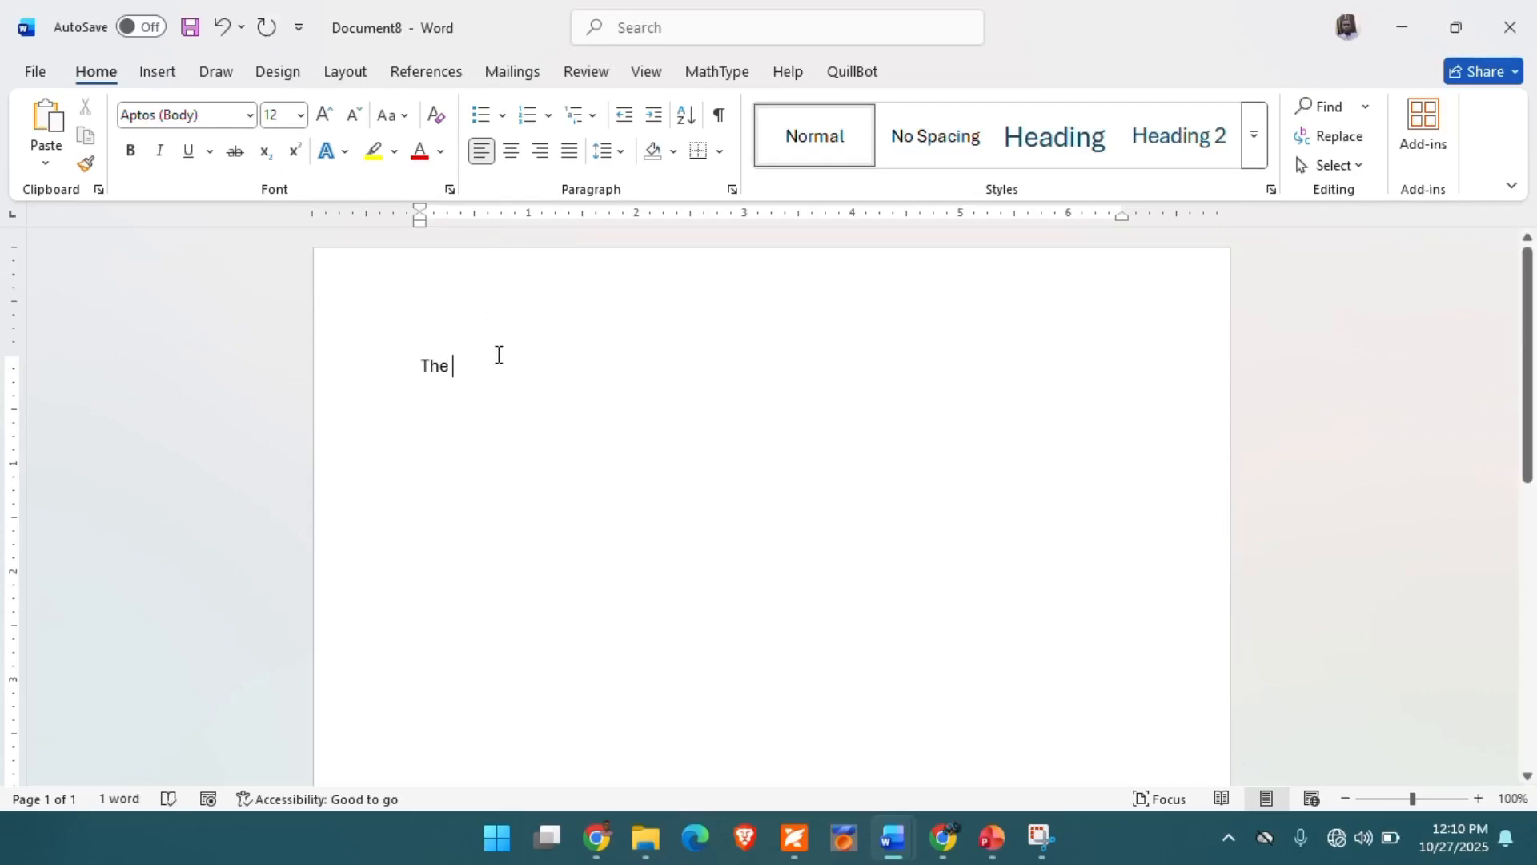
key("Return")
type("the")
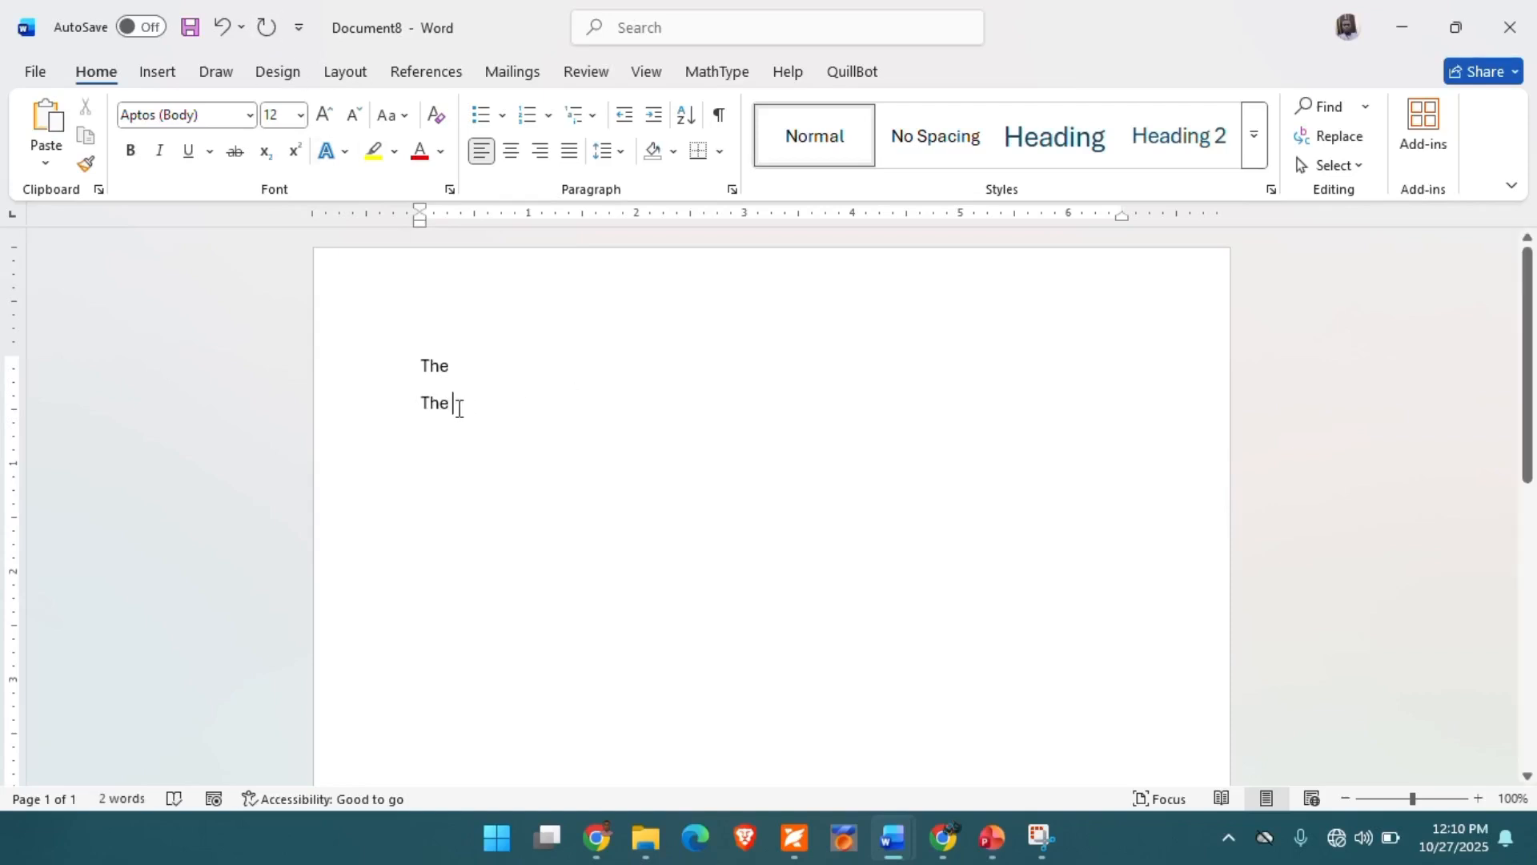
left_click_drag(459, 408, 412, 346)
key("BackSpace")
- Enter "the boy" in the newest blank document and repeat the typing seven times on the same line
type("the")
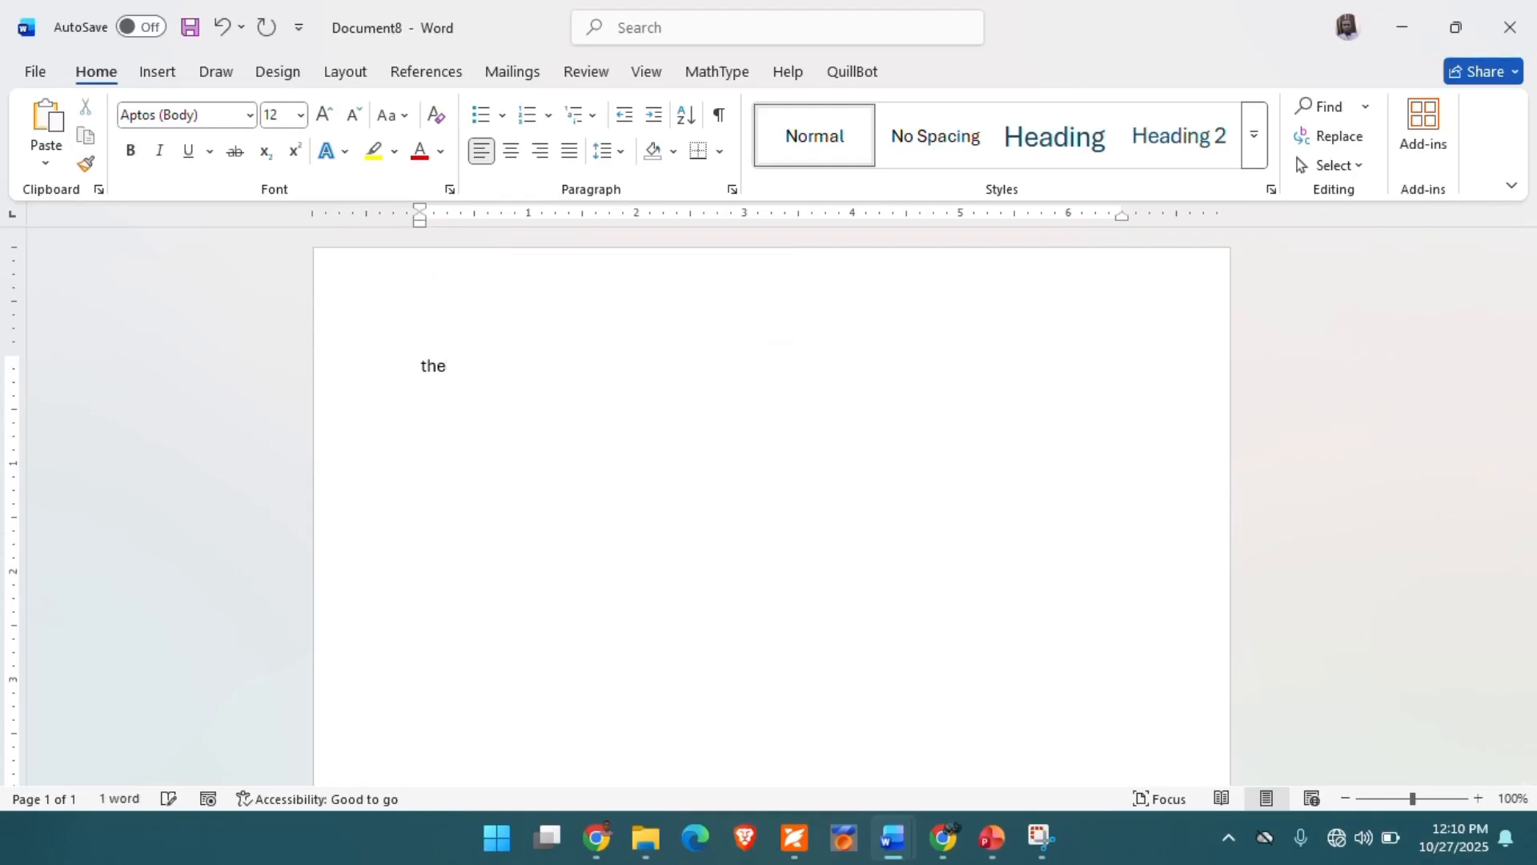
type(" boy")
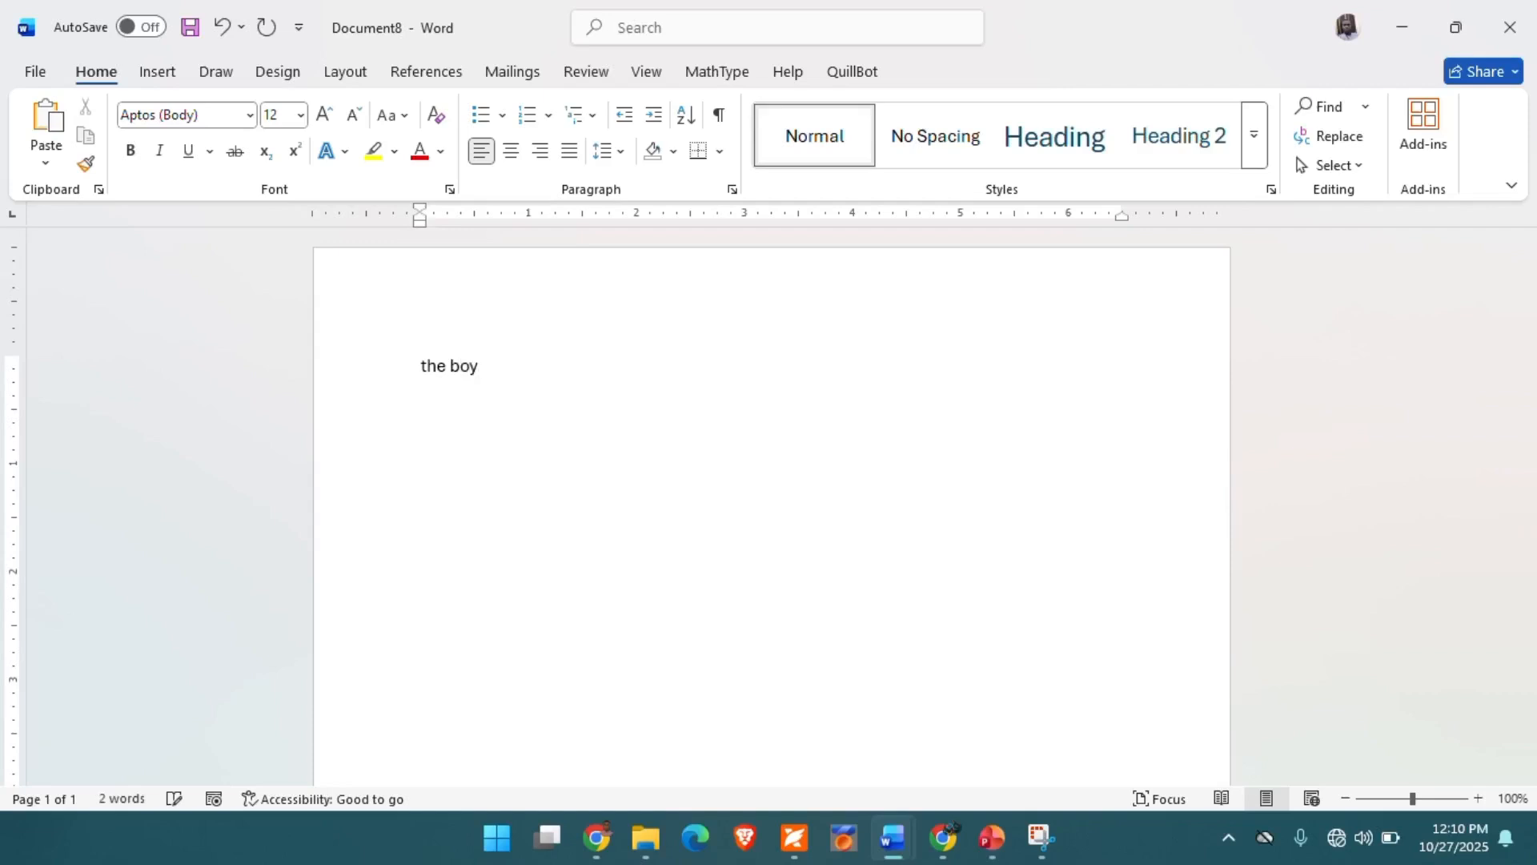
left_click(270, 13)
left_click(271, 14)
left_click(270, 13)
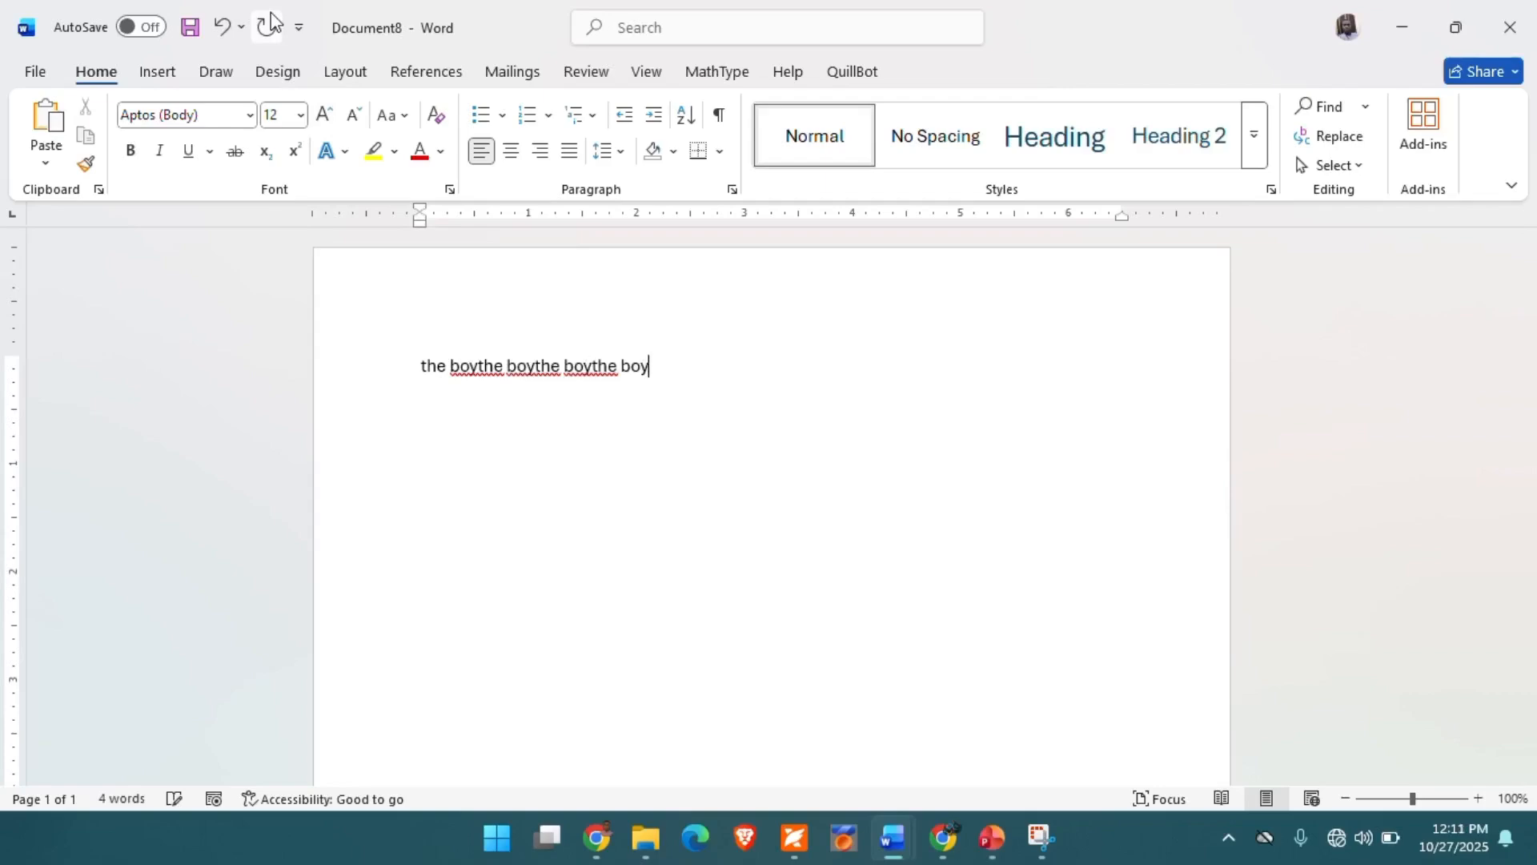
left_click(271, 13)
left_click(271, 13)
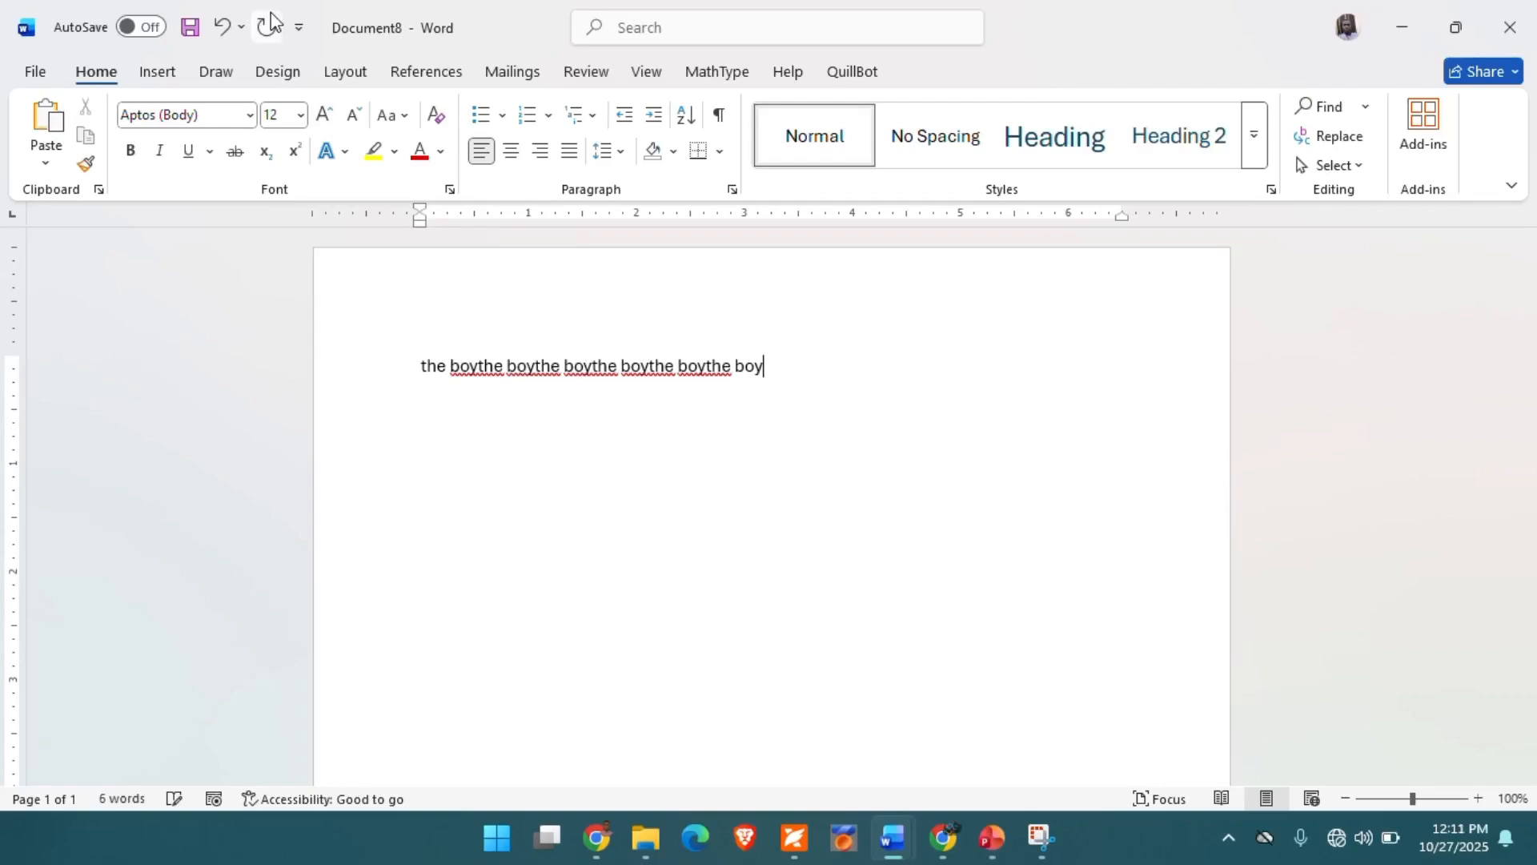
left_click(270, 13)
left_click(270, 14)
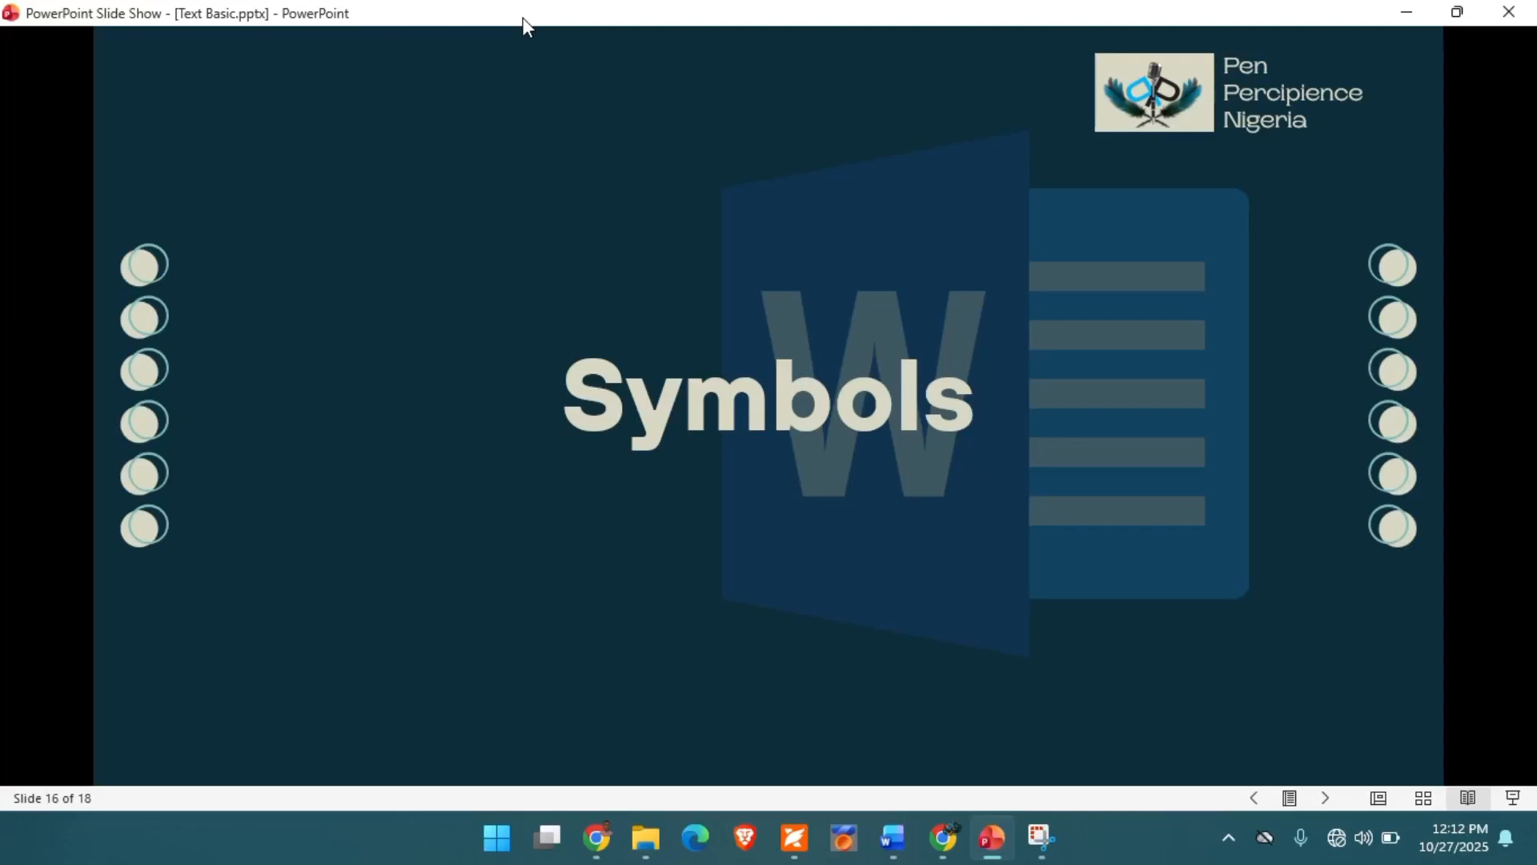
- Advance the PowerPoint slide show to the Symbols explanation and switch to the blank Document6 in Word
key("Right")
key("Right")
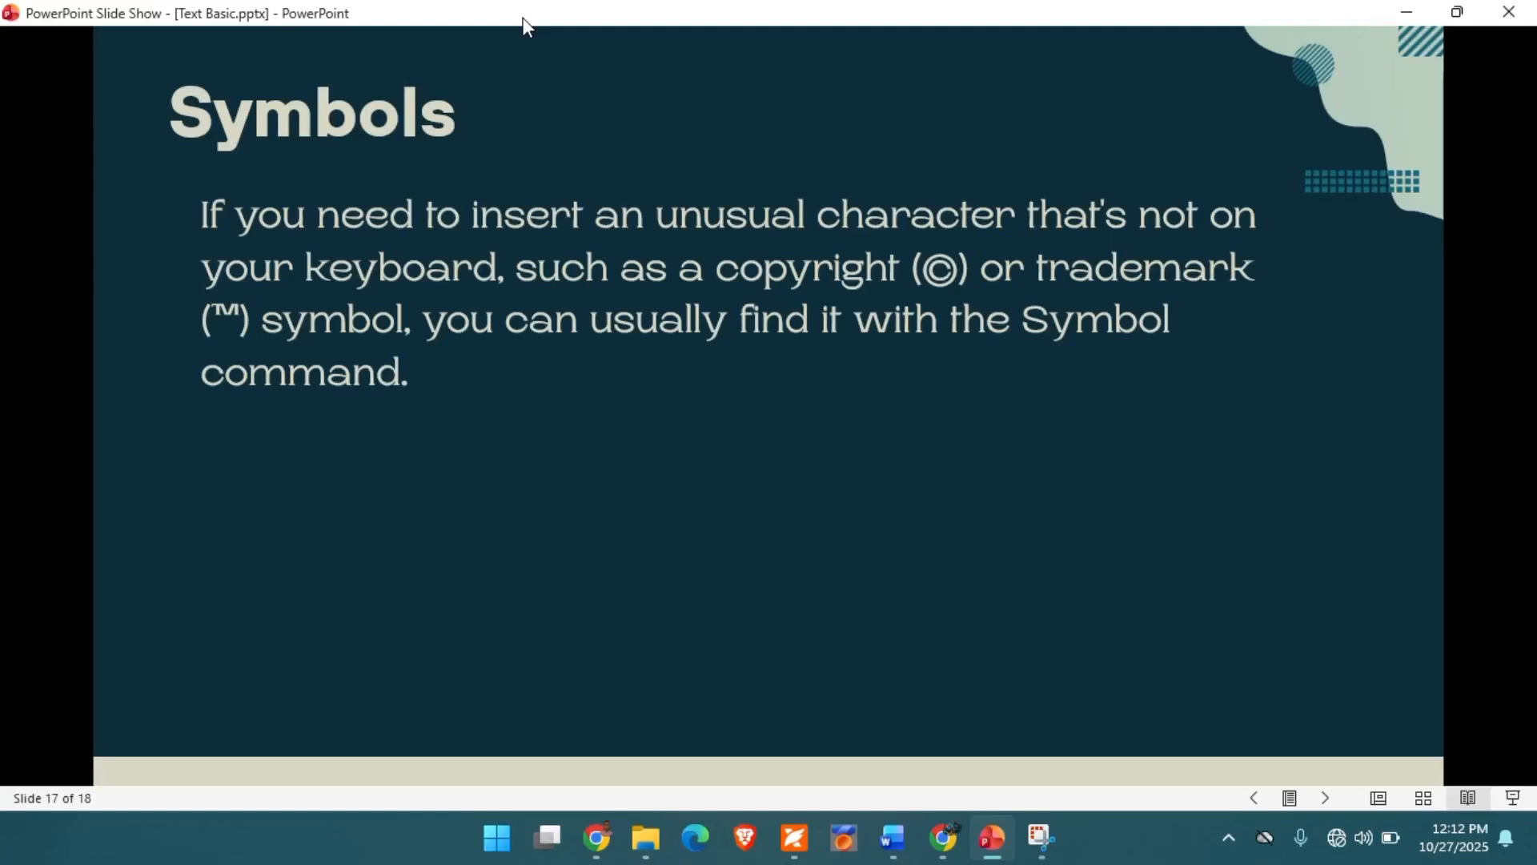
mouse_move(897, 849)
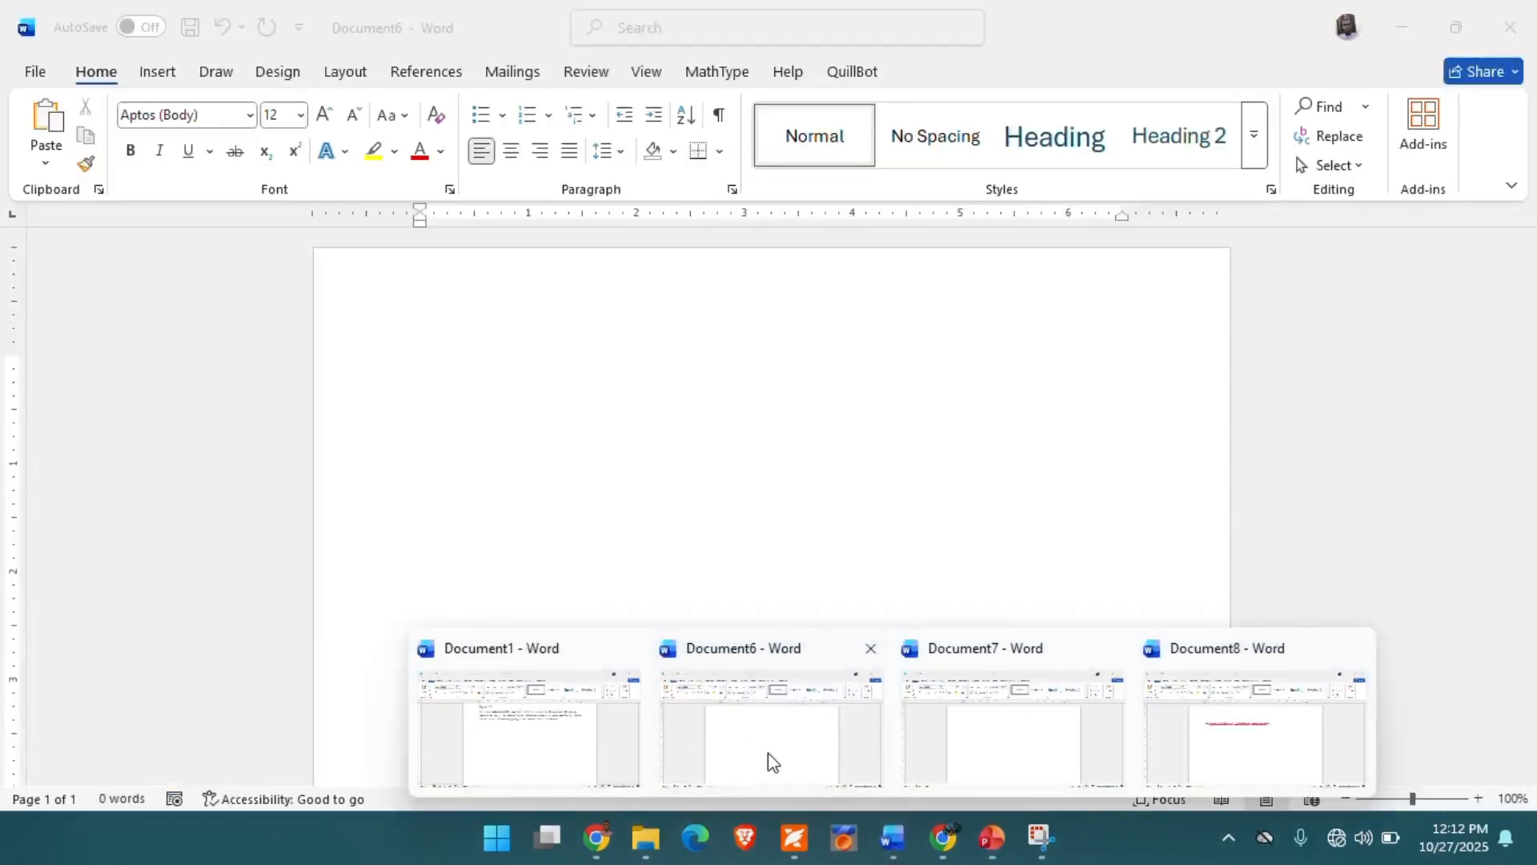
left_click(767, 752)
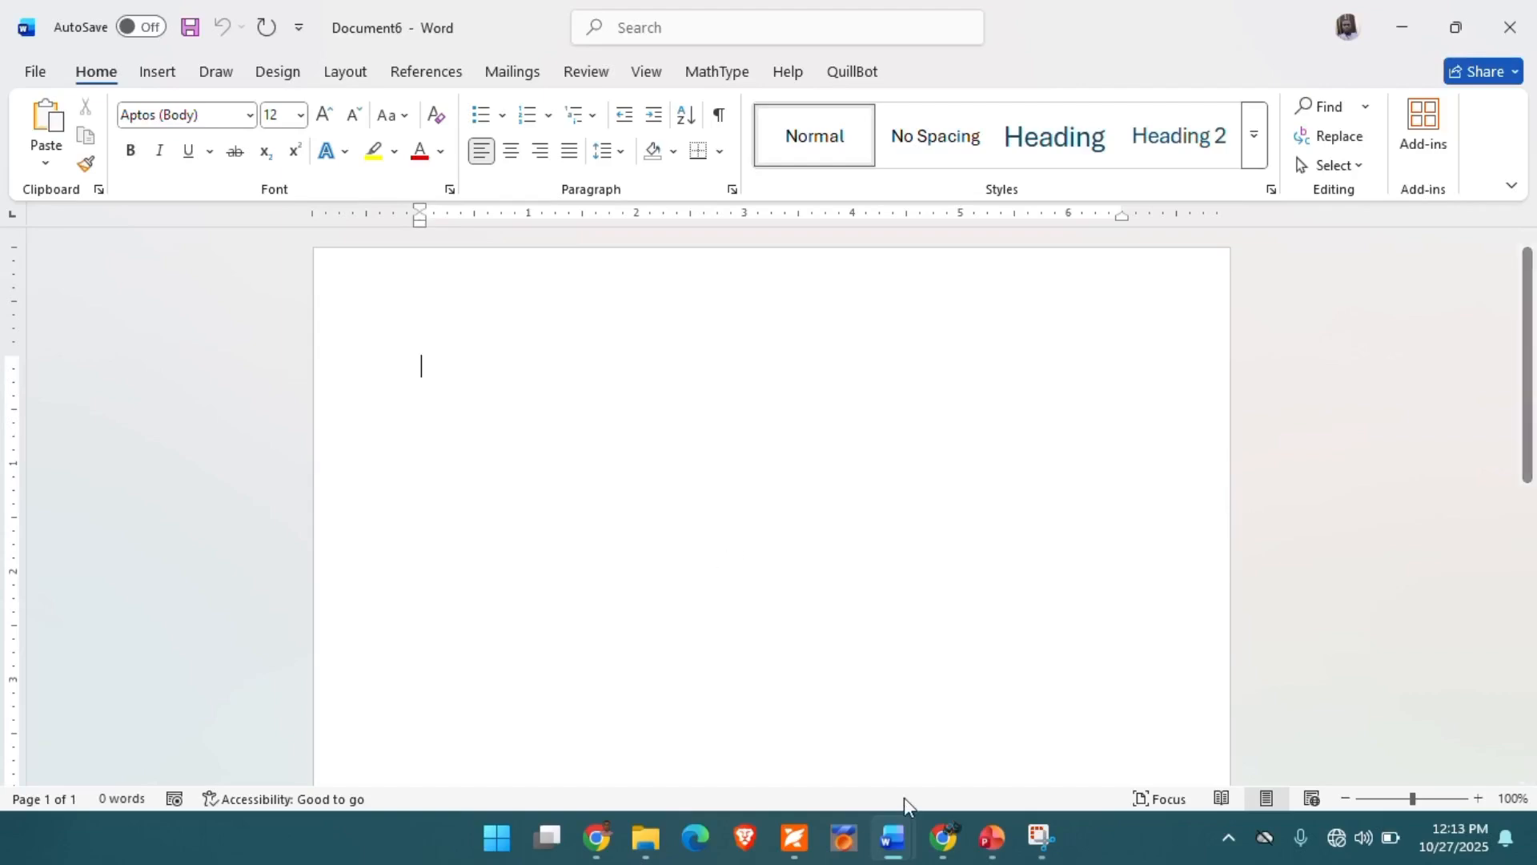
- Switch to Document1 and bring the "Ctrl+C copy" line into view
mouse_move(897, 824)
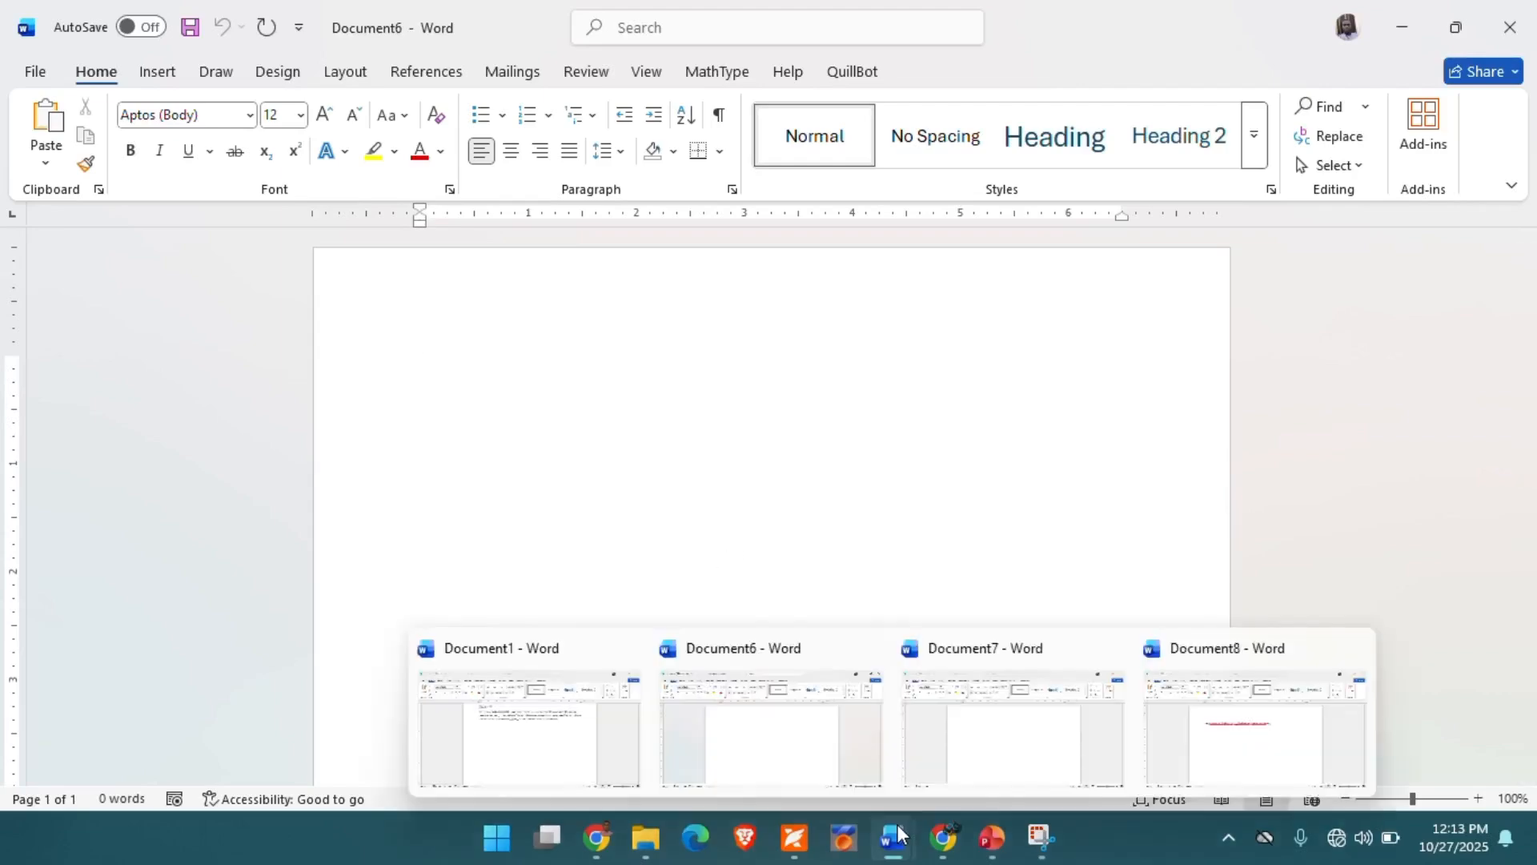
left_click(591, 750)
scroll(608, 333, "up", 4)
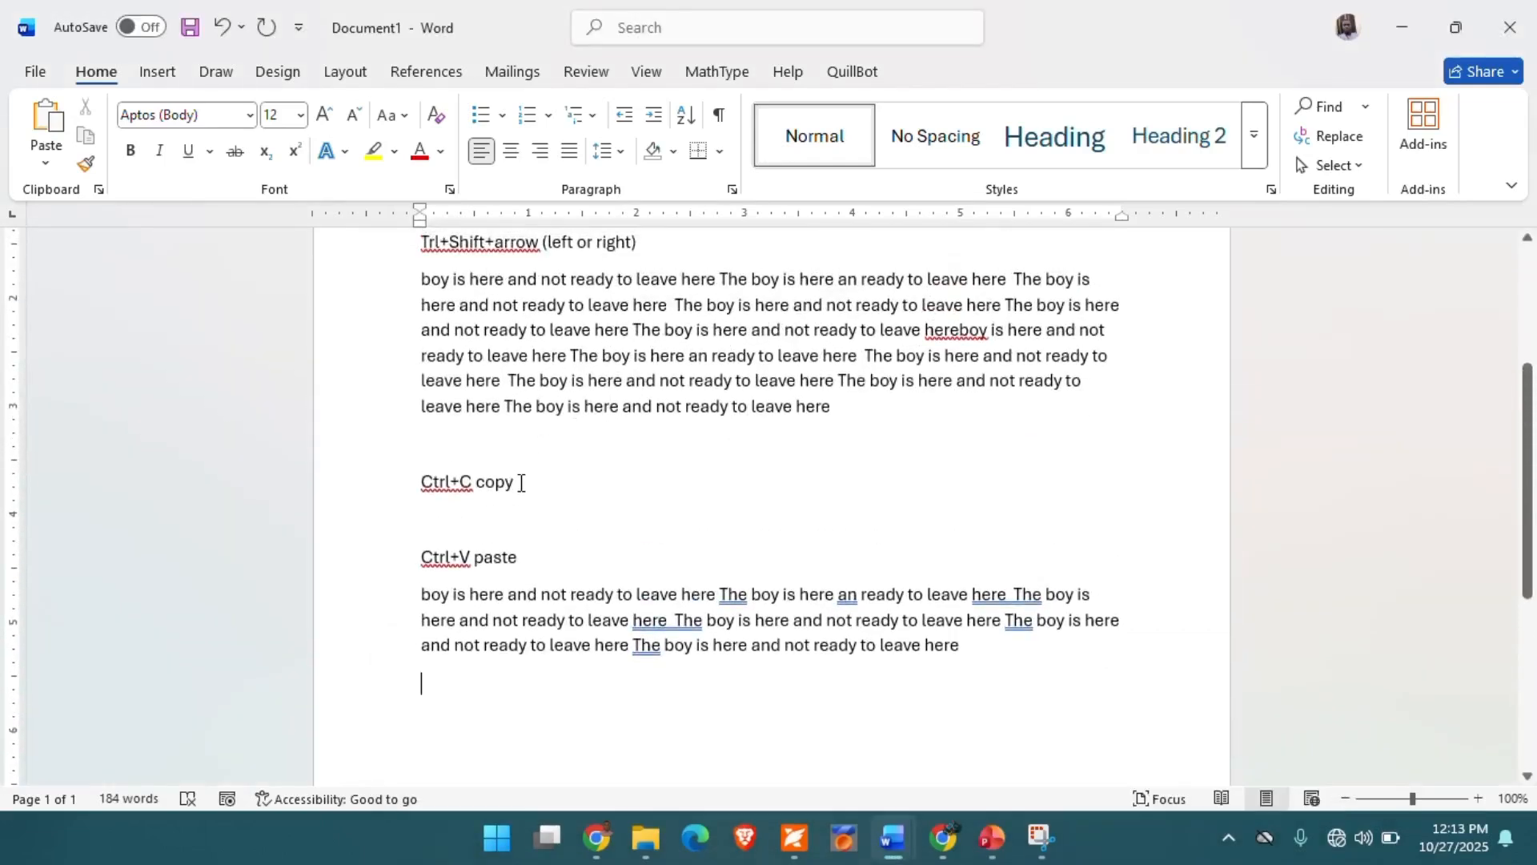
- Insert the Copyright Sign (©) from the full symbol list at the end of the "Ctrl+C copy" line
left_click(521, 483)
left_click(157, 72)
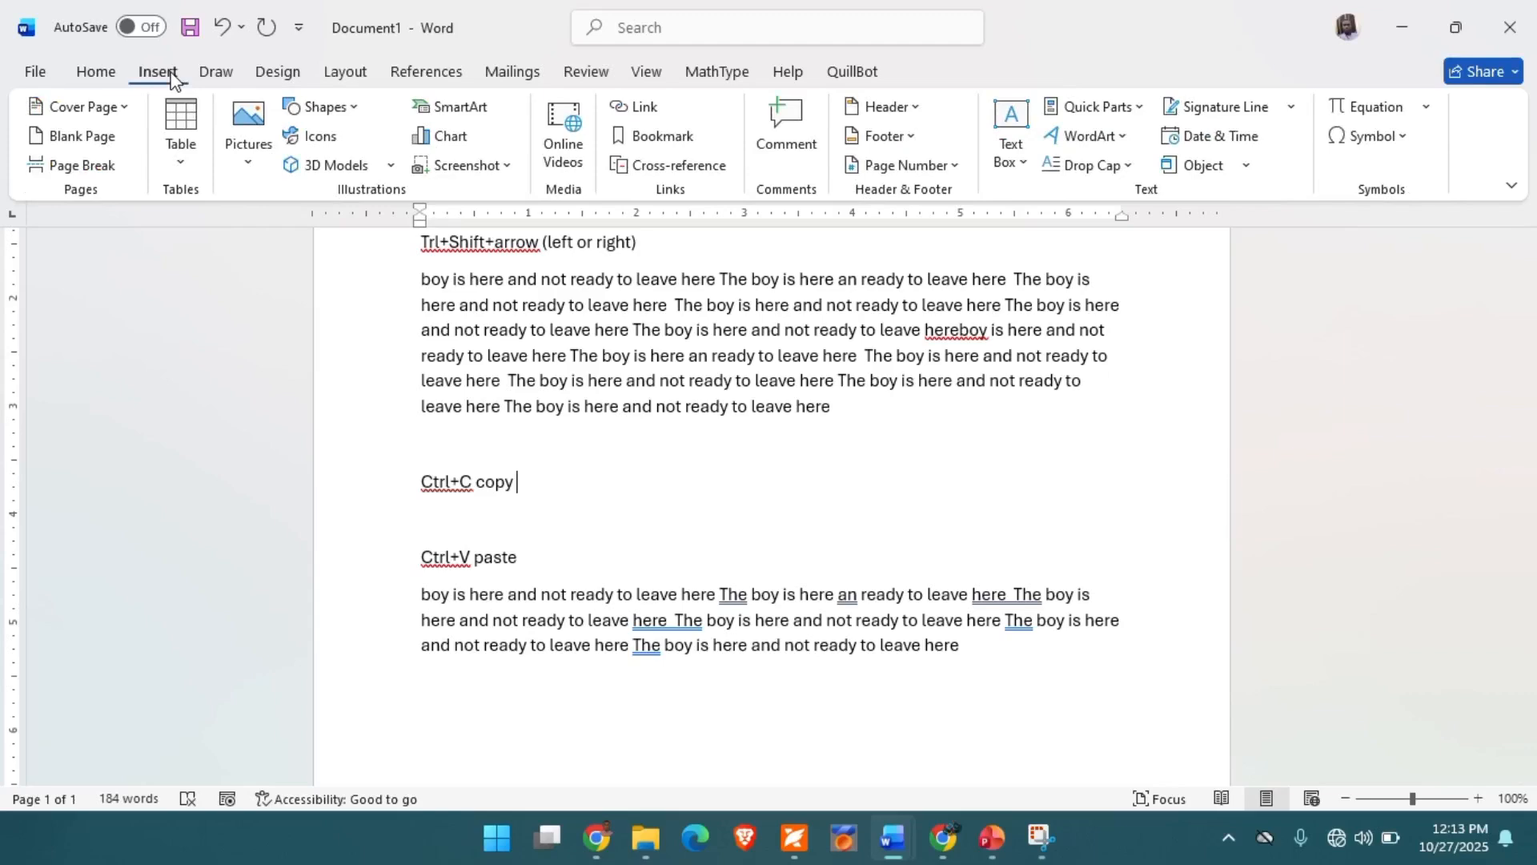
left_click(1372, 136)
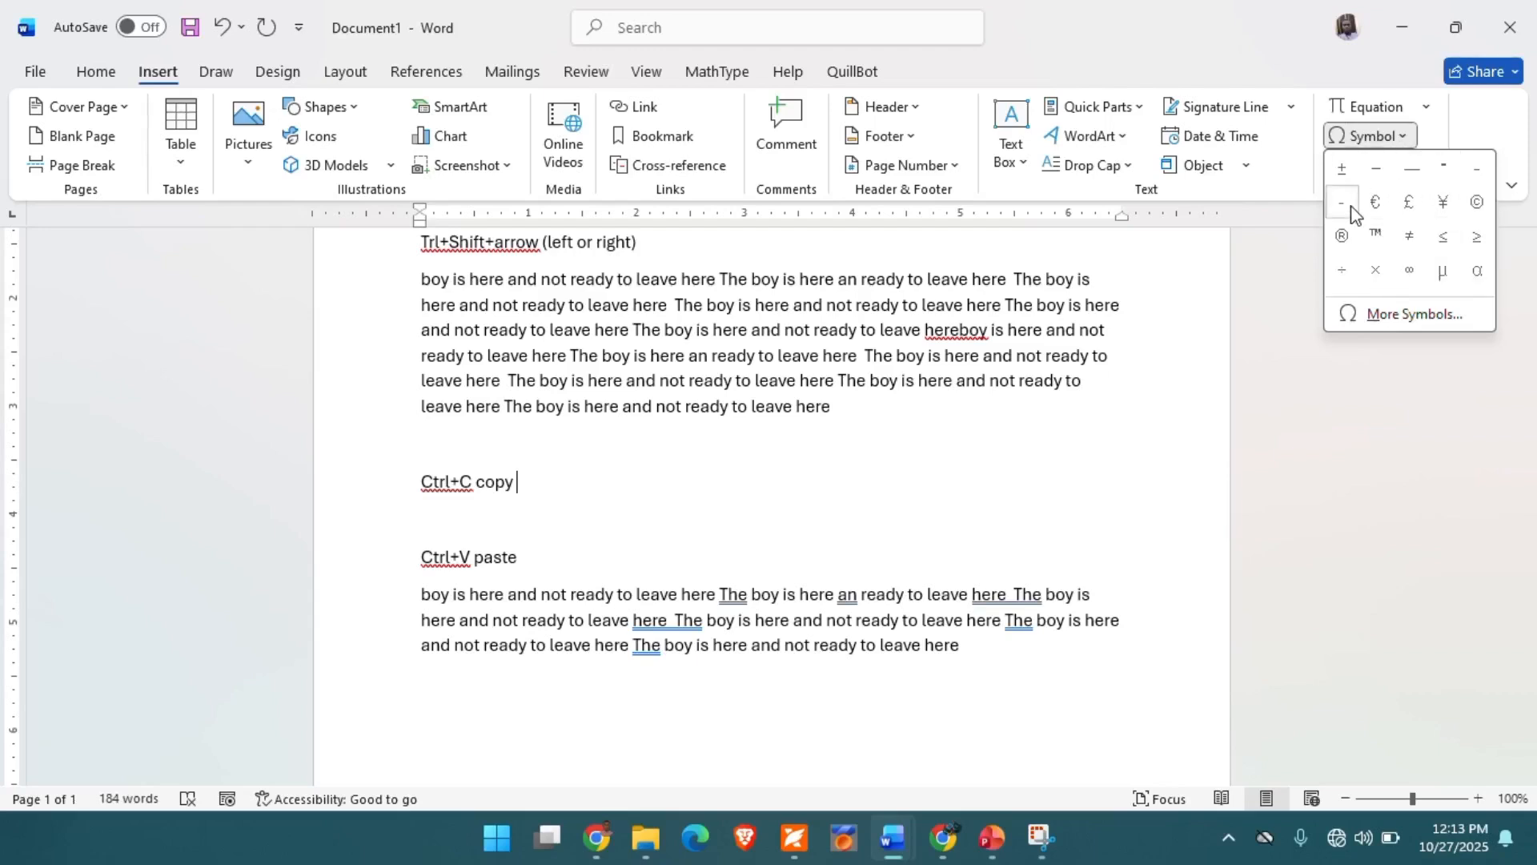
left_click(1415, 316)
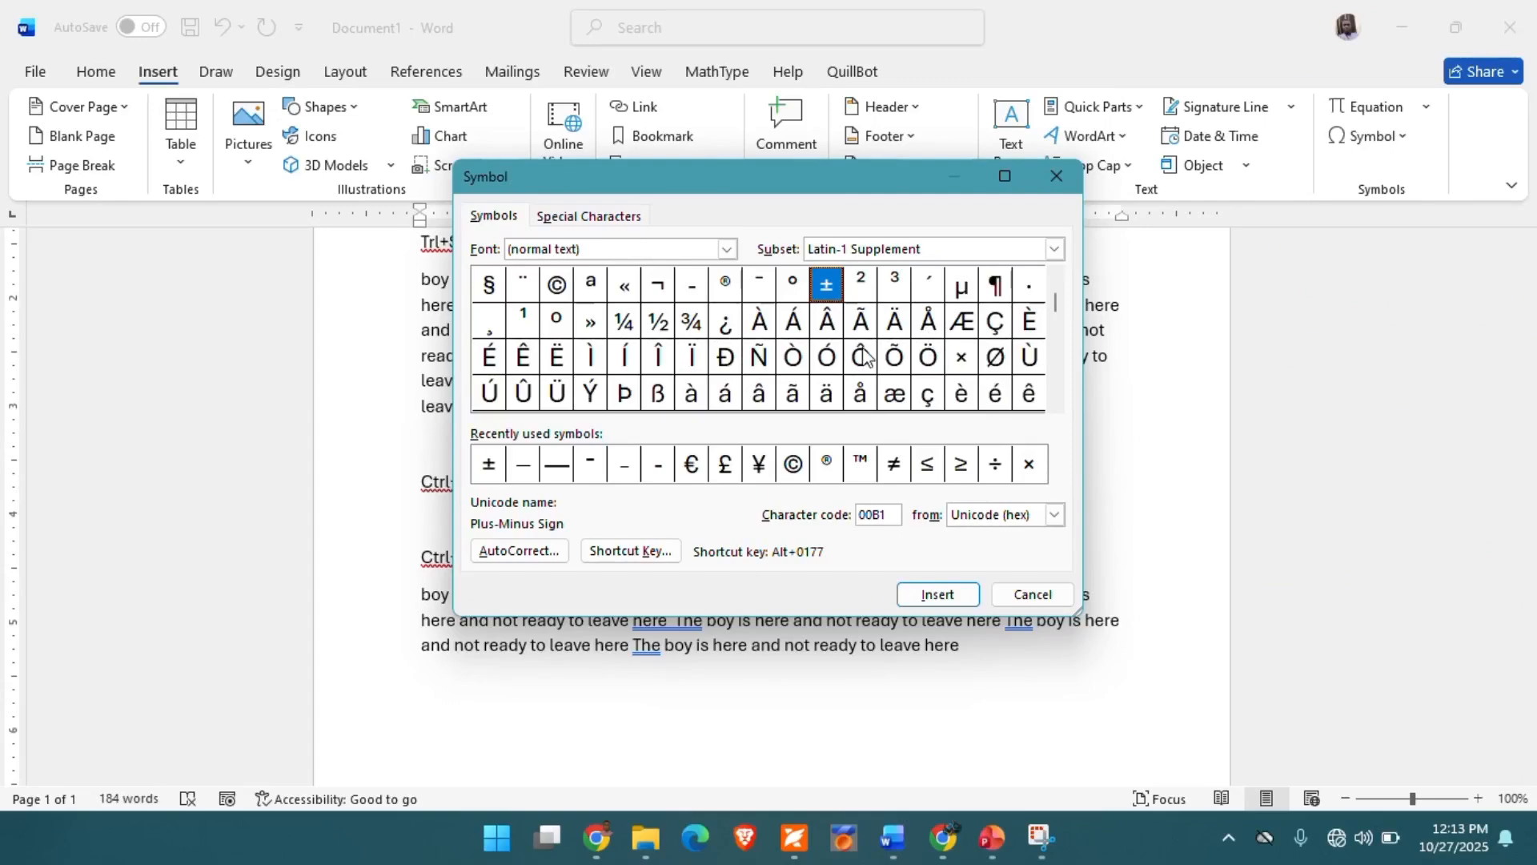
left_click(558, 287)
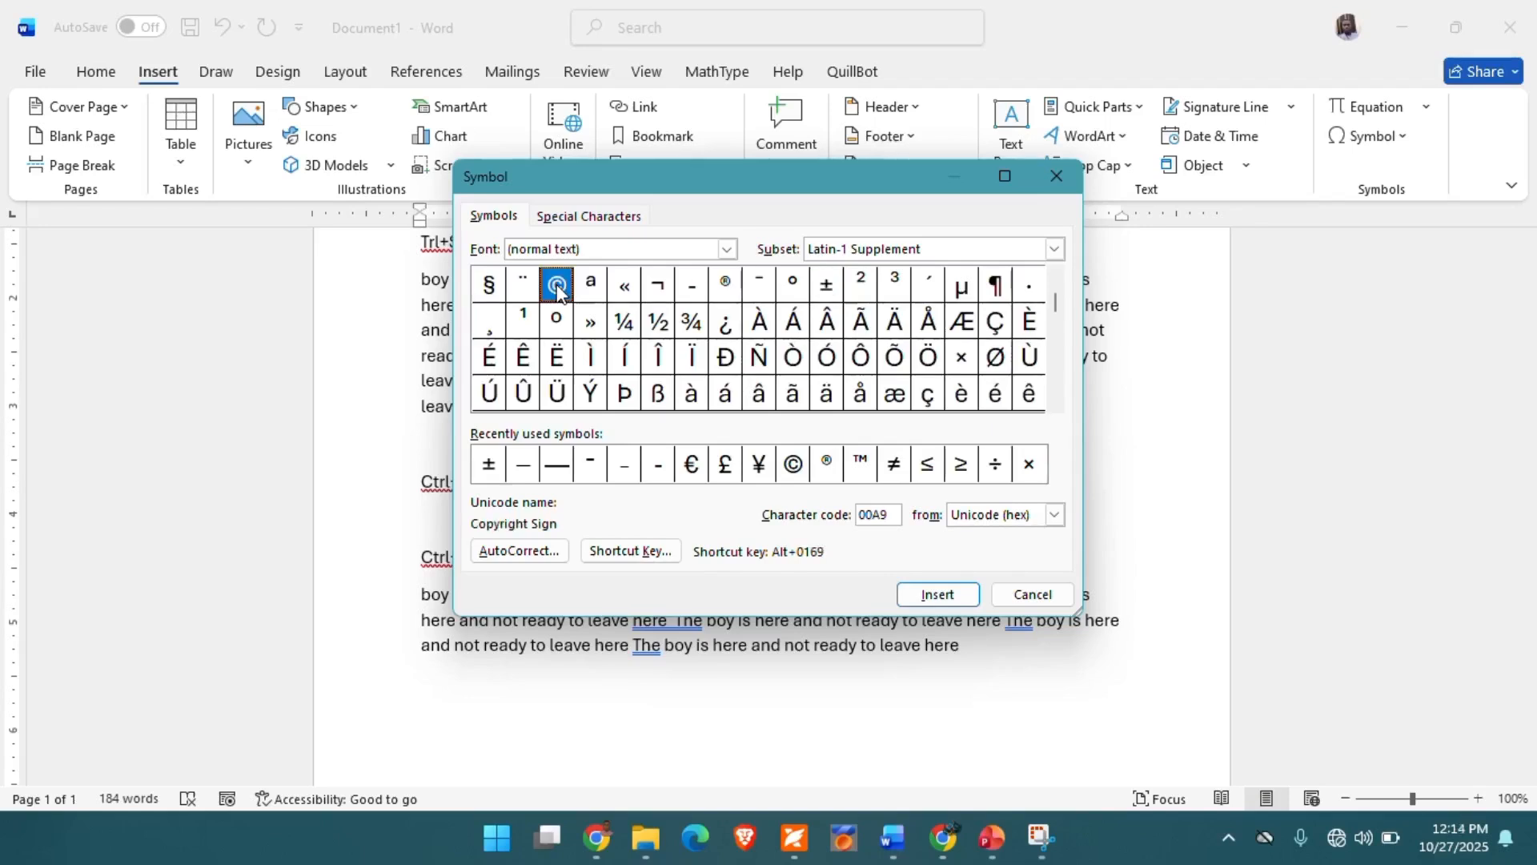
left_click(940, 596)
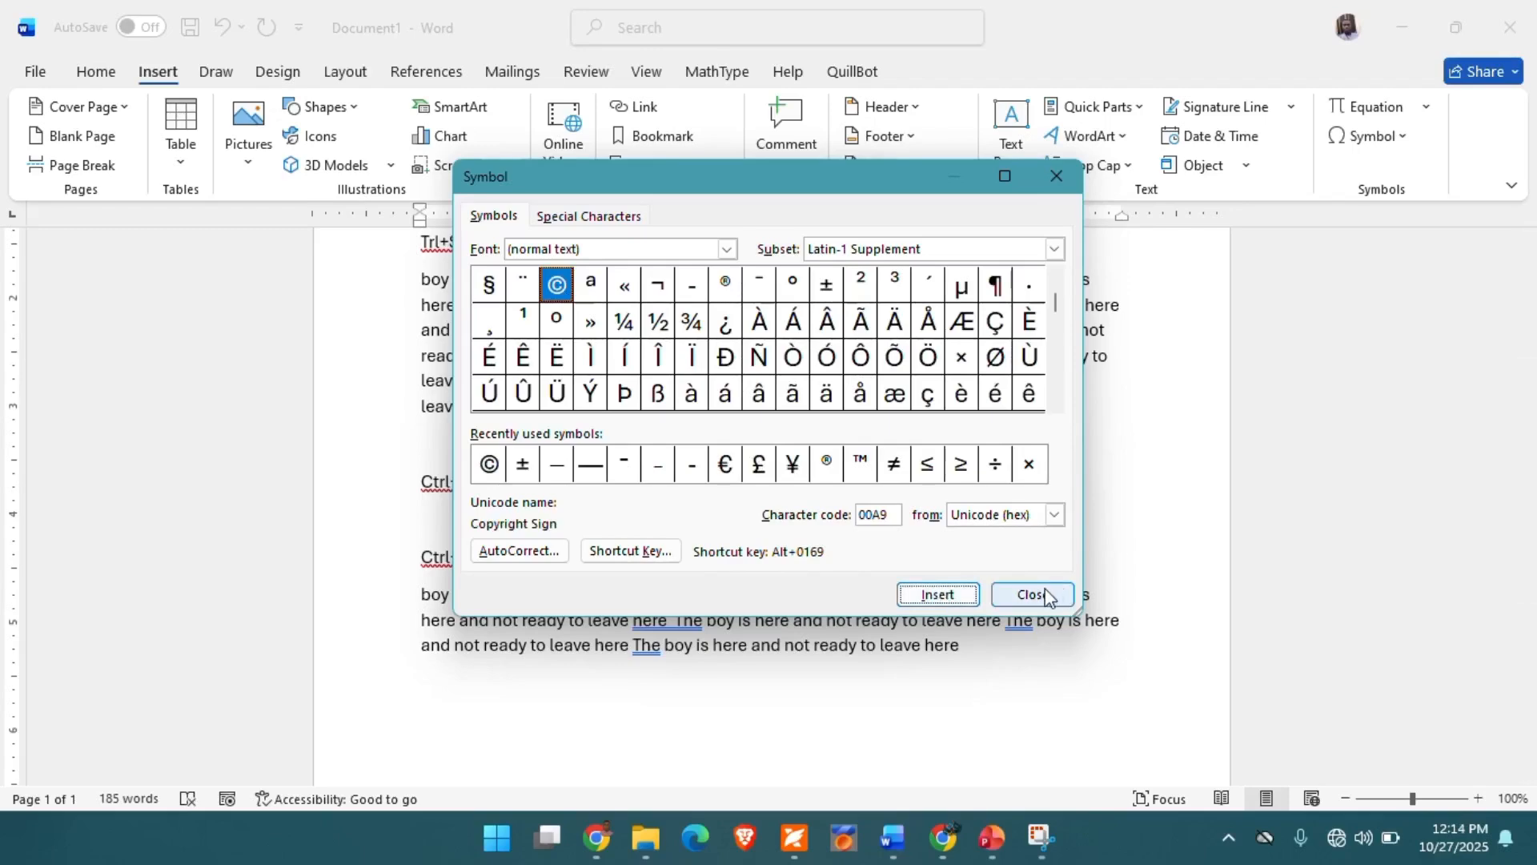
left_click(1041, 594)
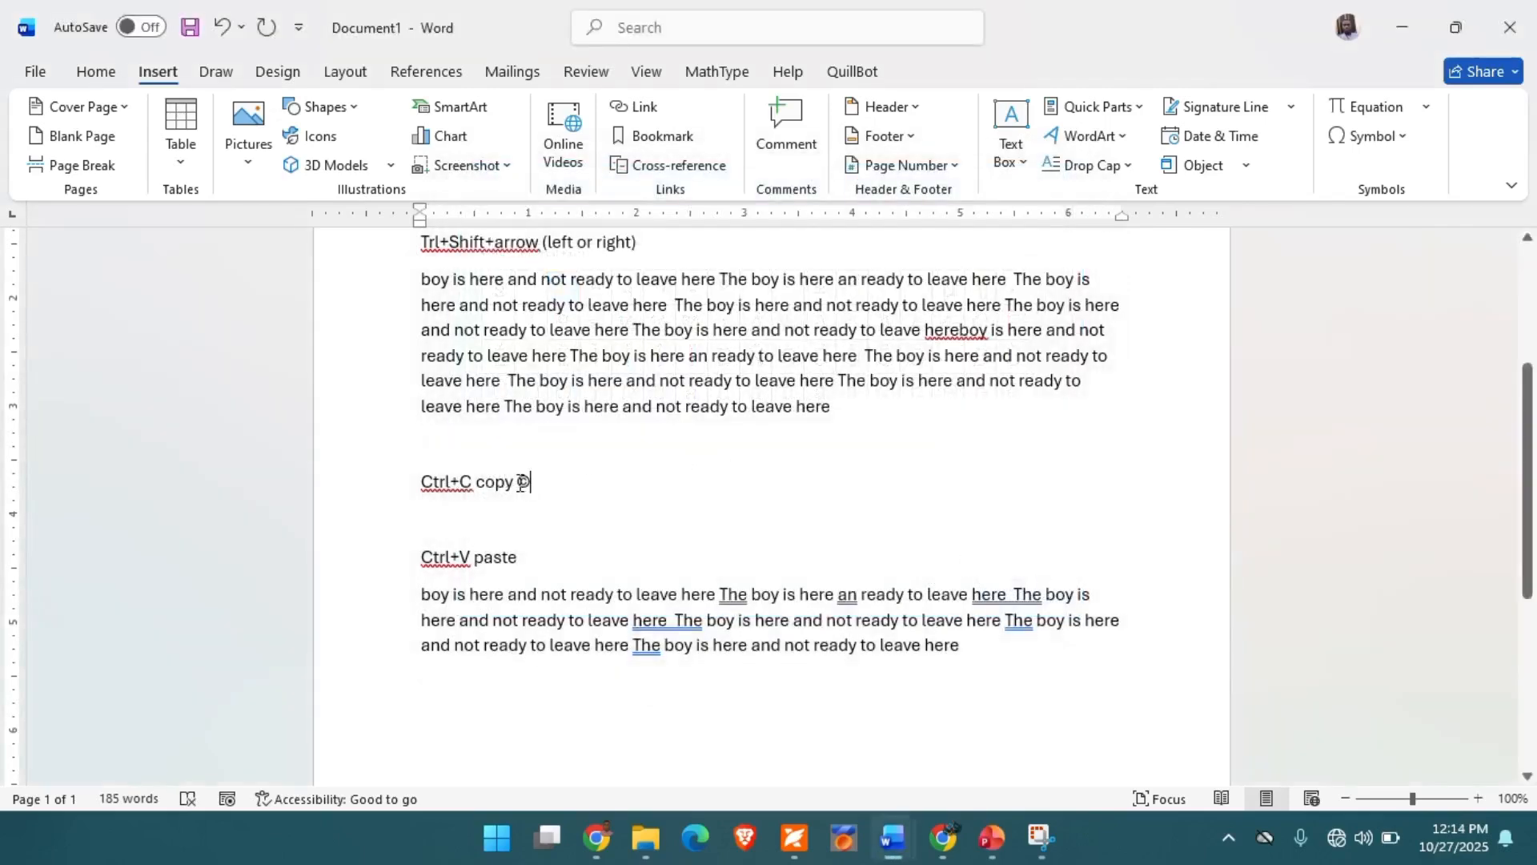
left_click_drag(518, 483, 535, 482)
left_click(539, 488)
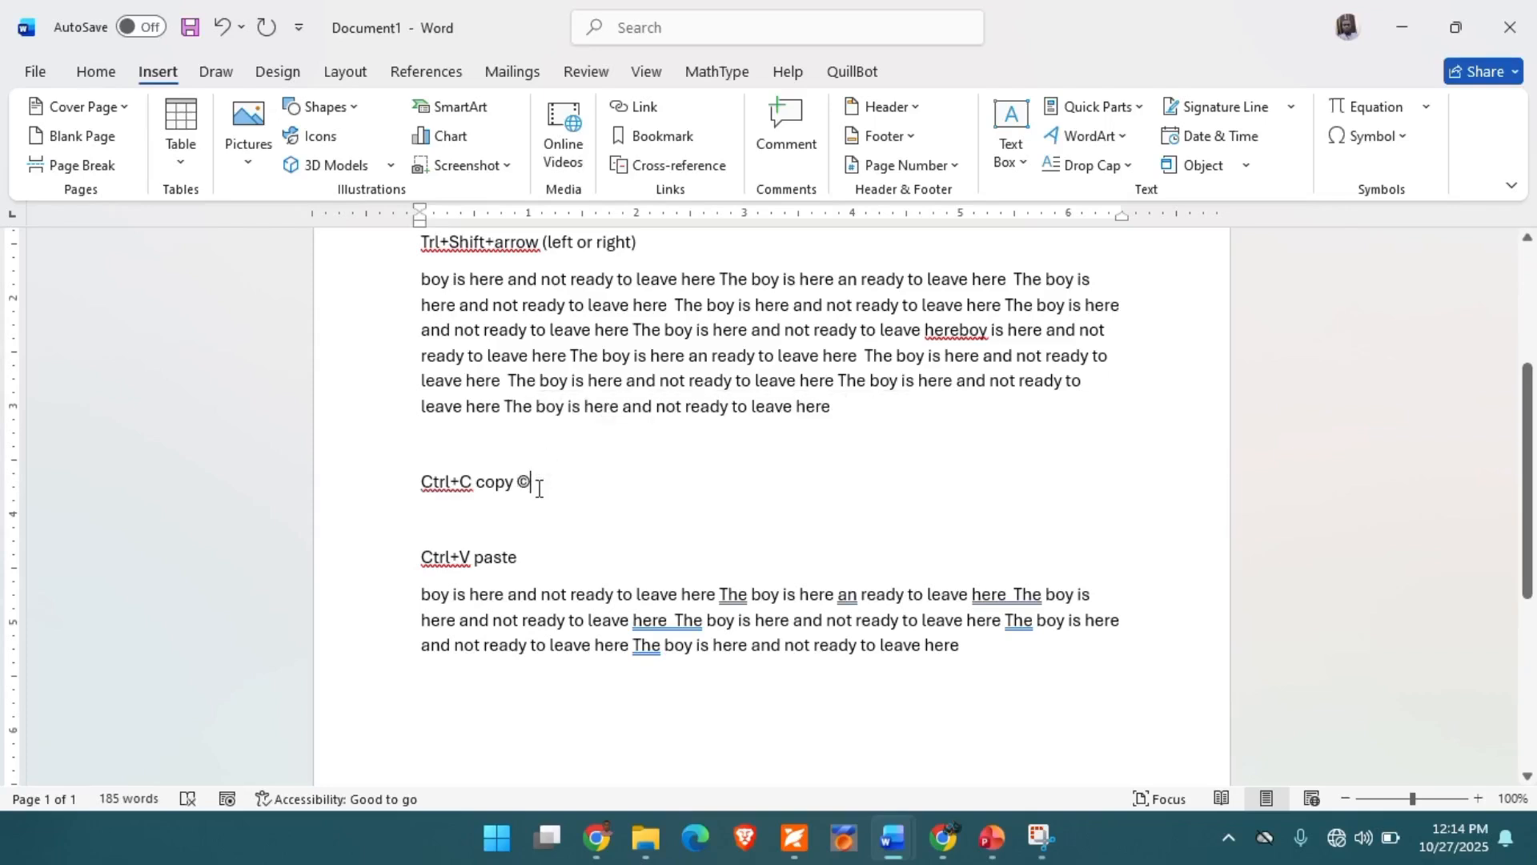